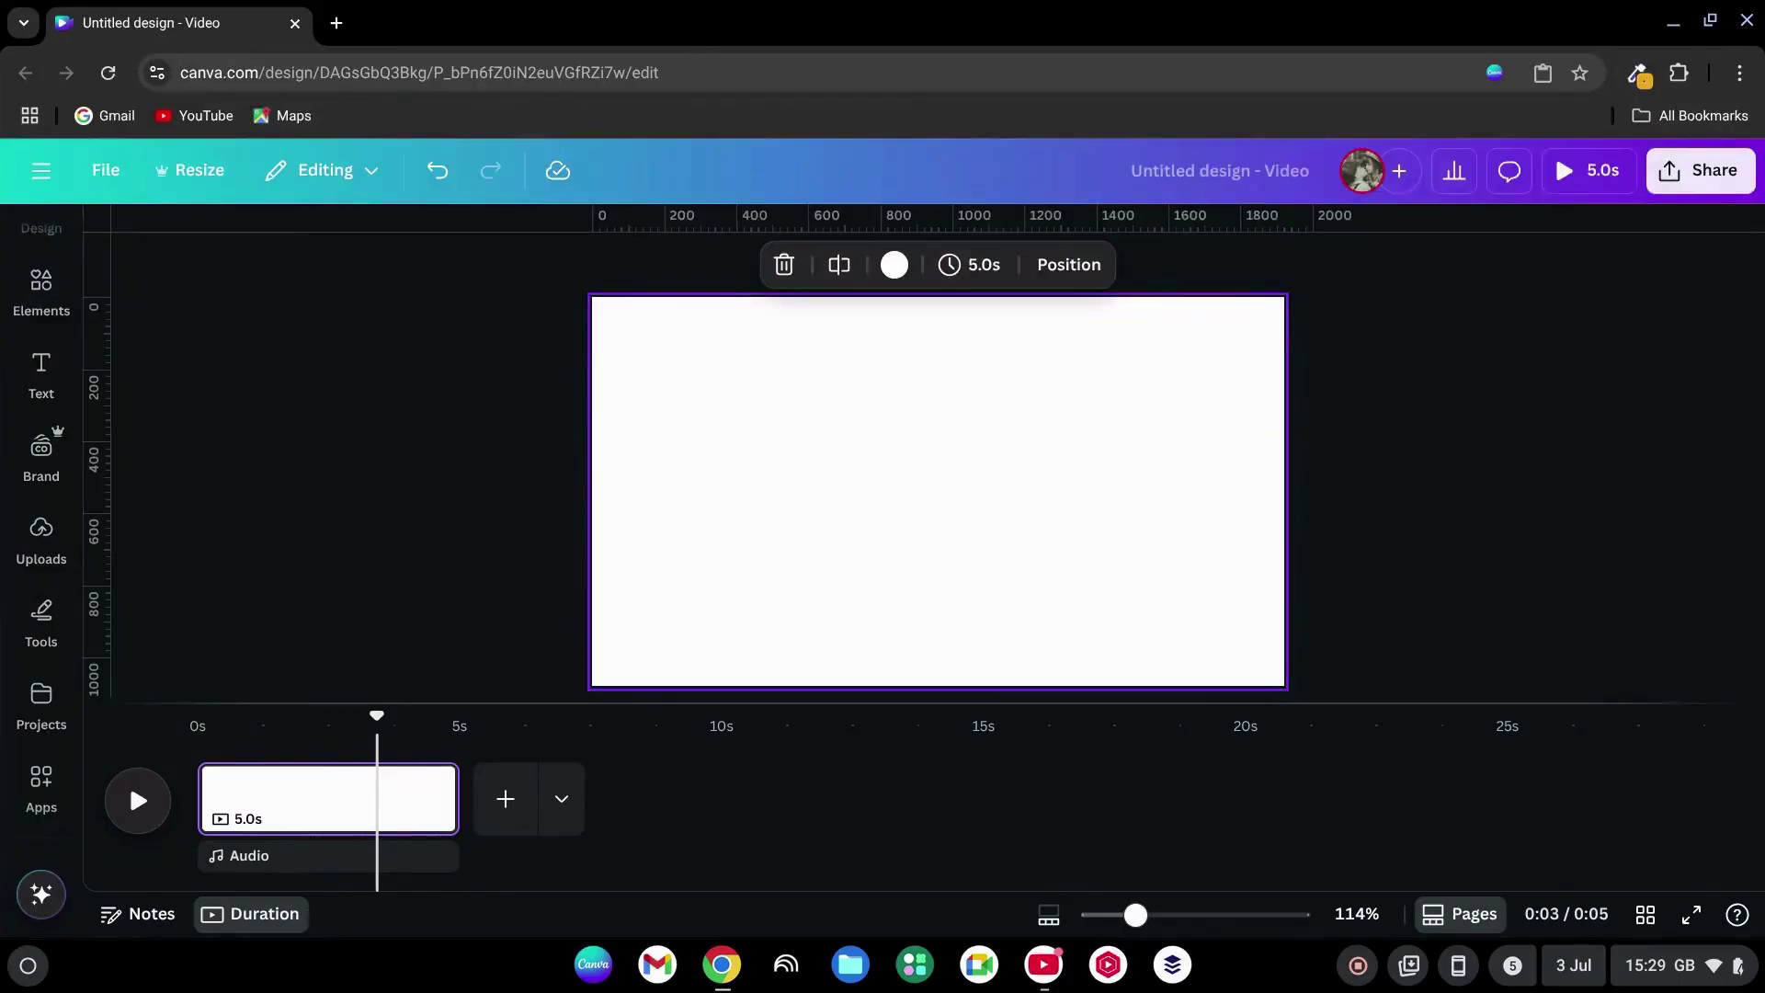
Step: Search Elements for 'Orthogonal grid' and filter the results to Photos
click(154, 354)
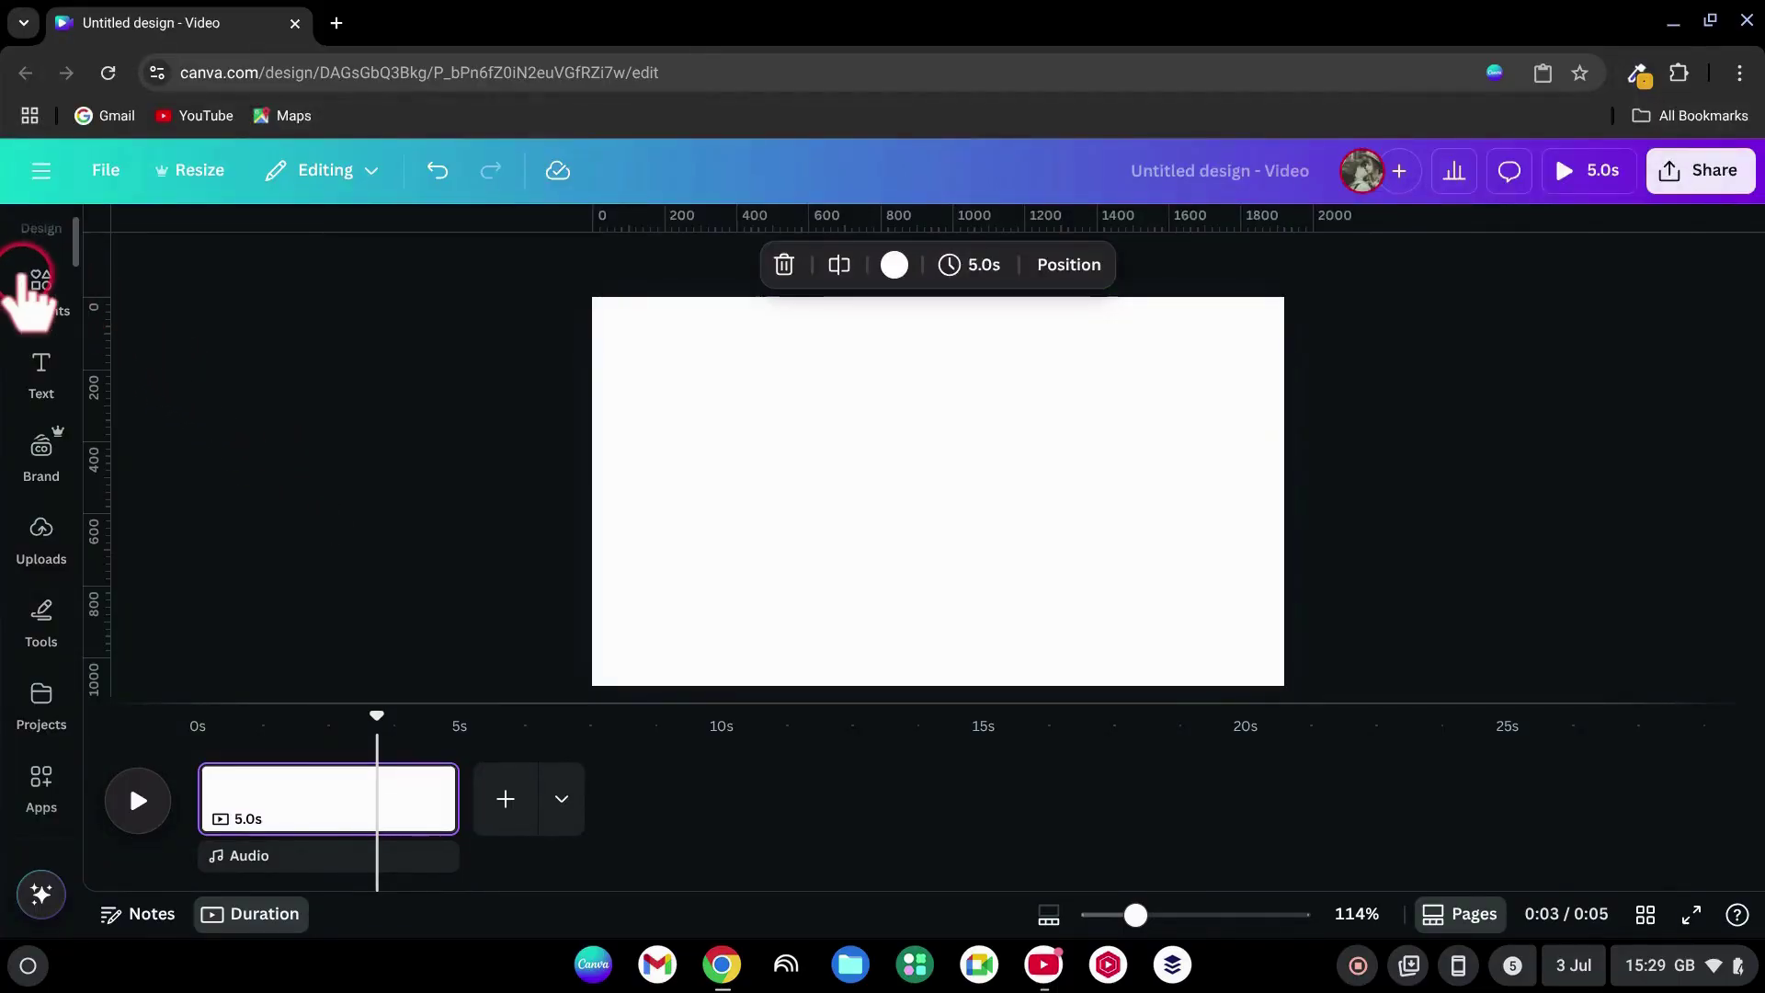
click(42, 280)
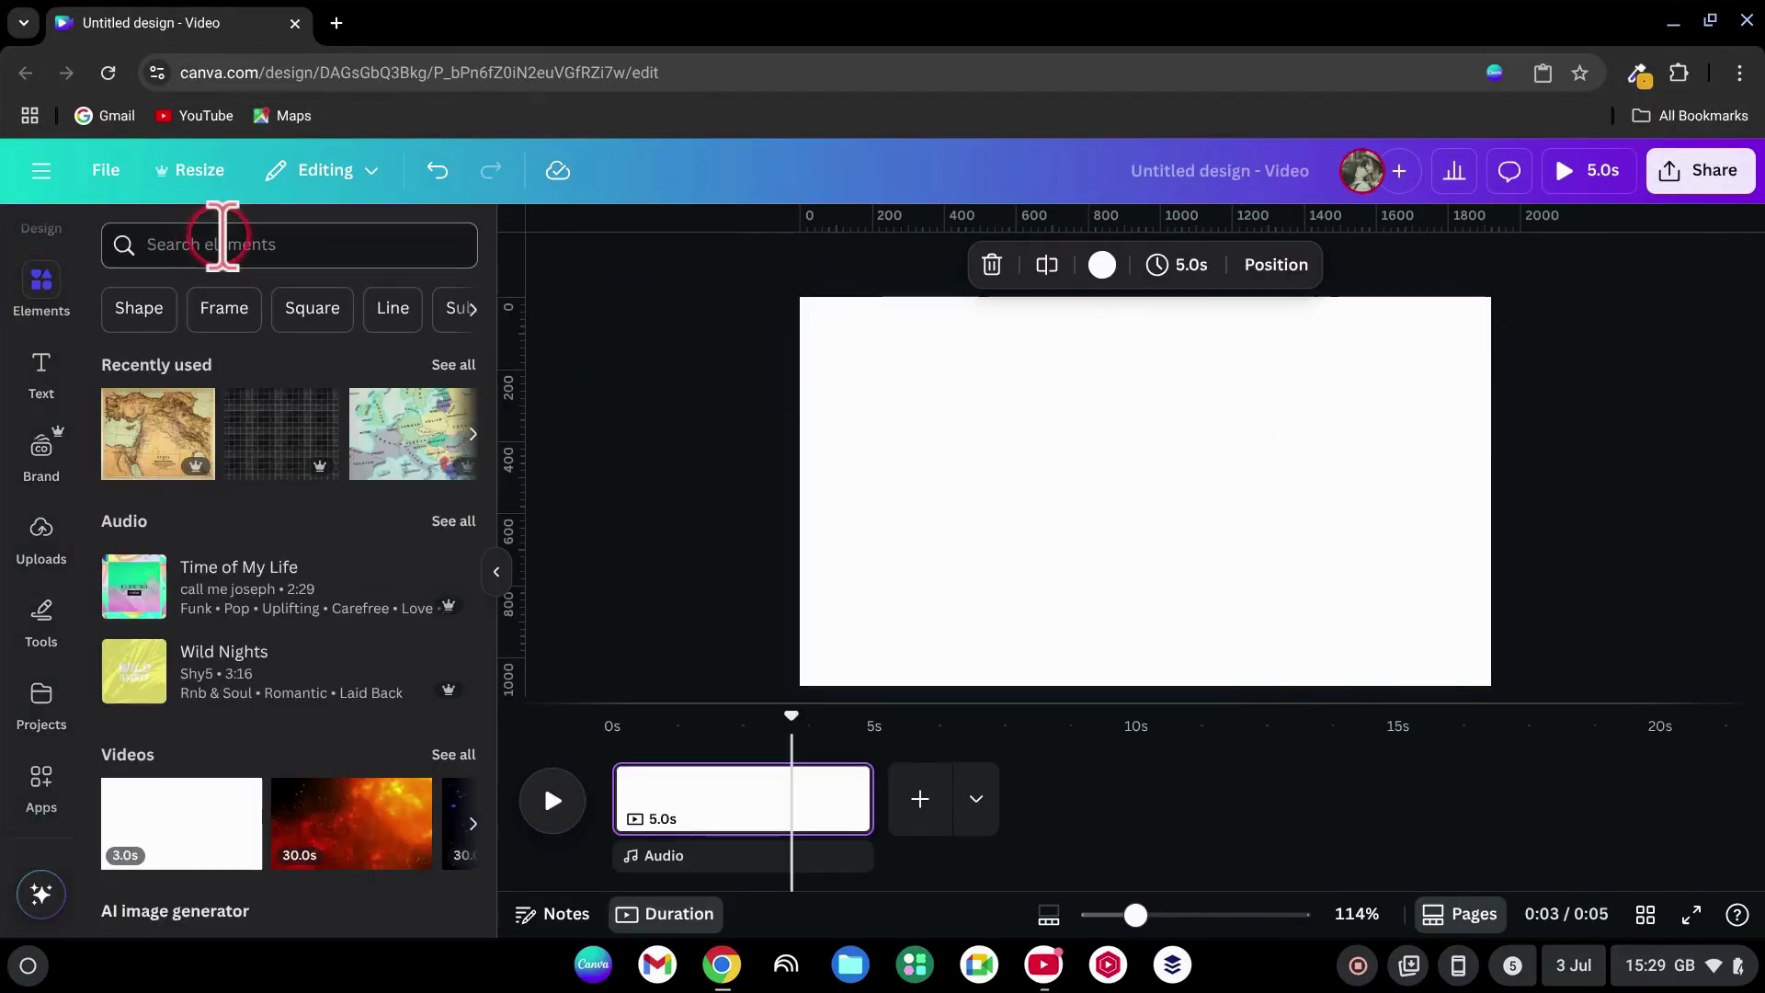
click(217, 241)
click(223, 352)
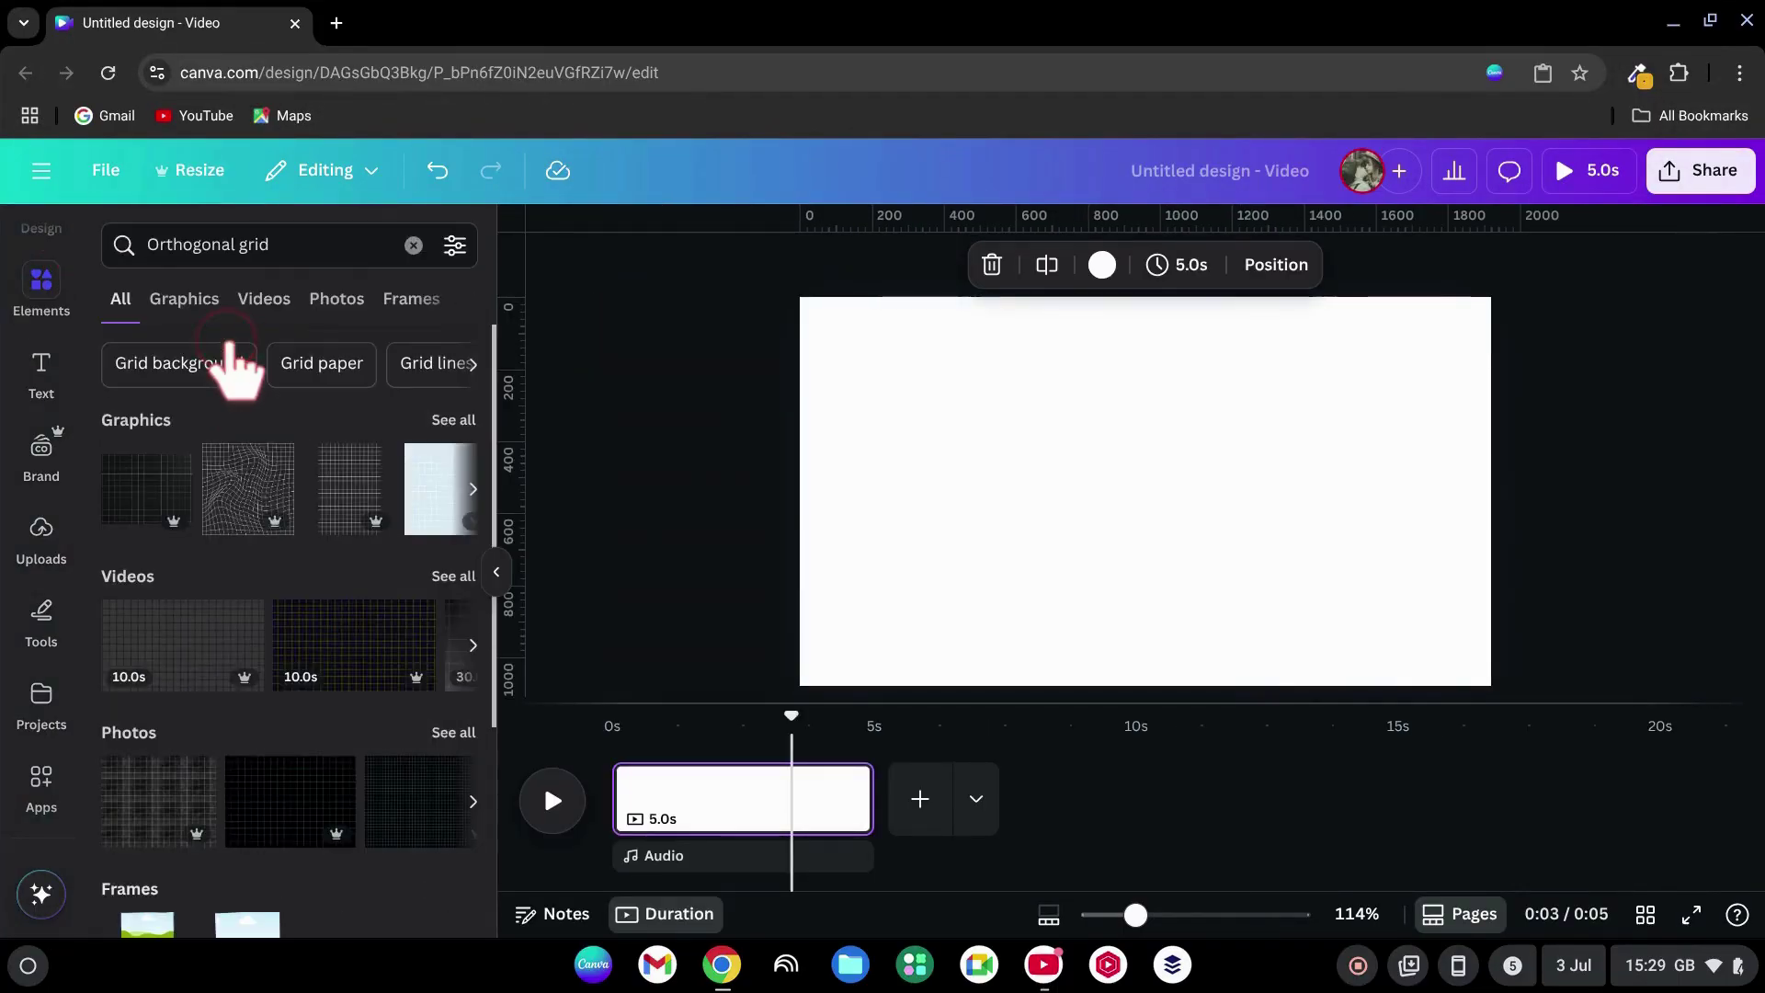
click(336, 301)
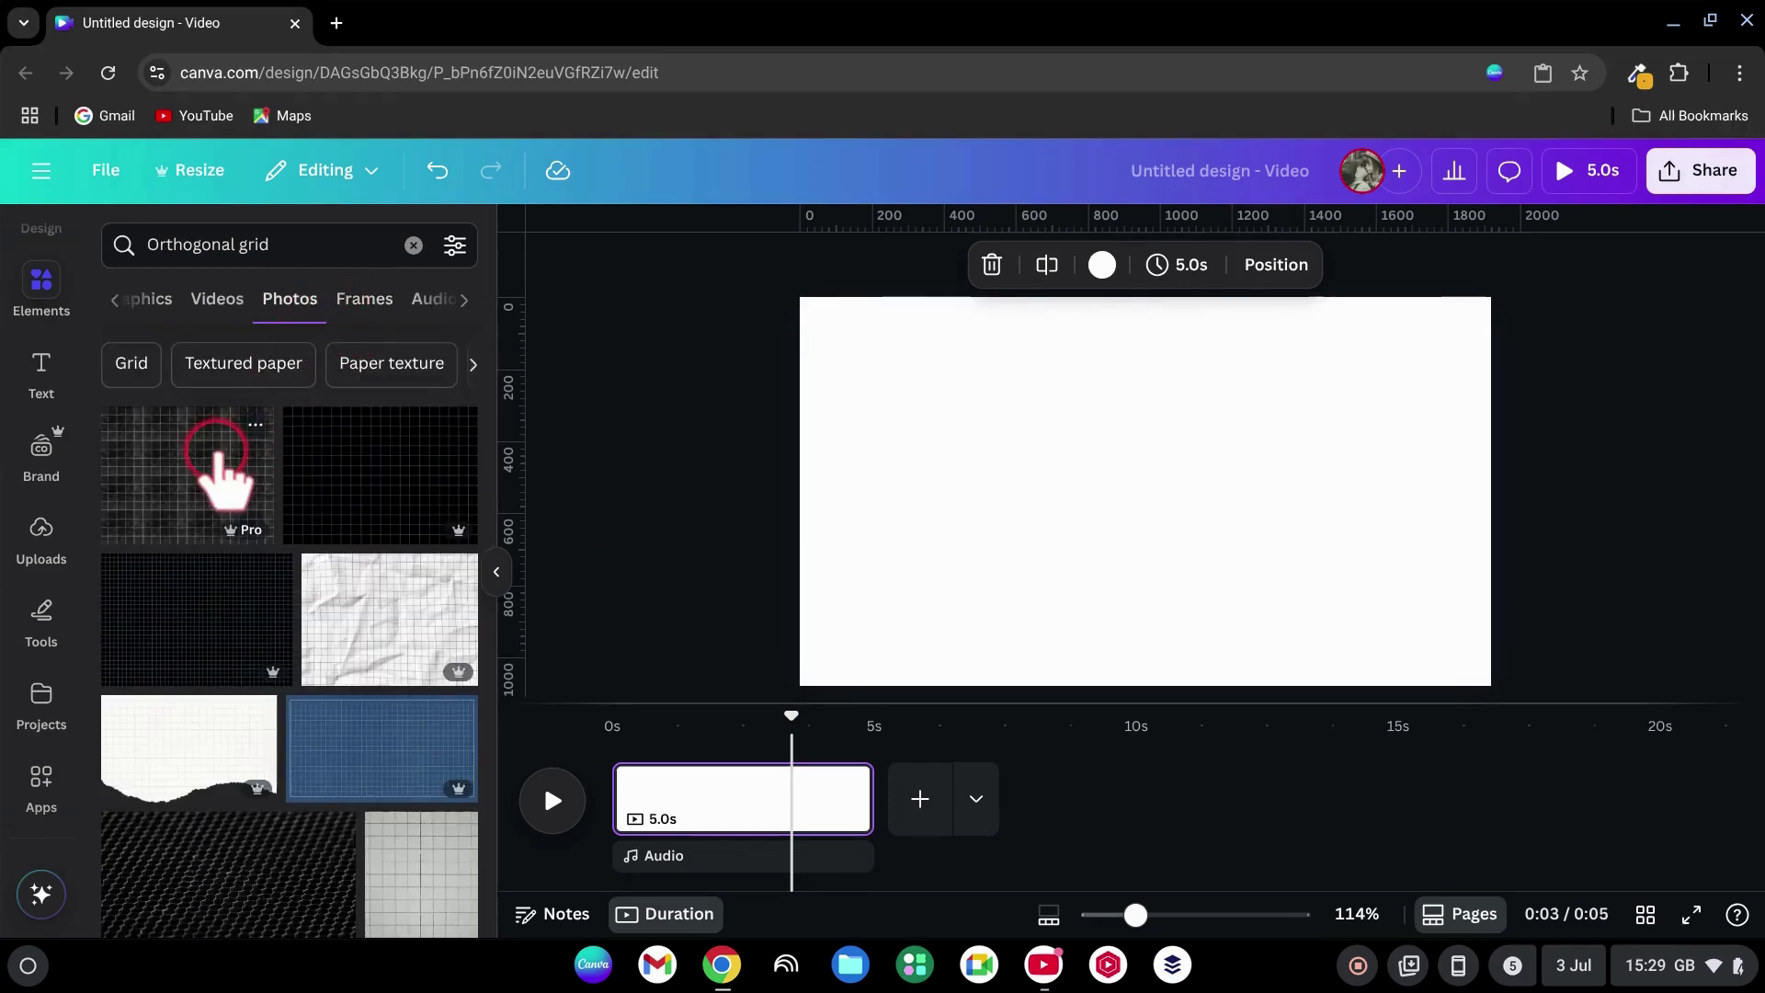
Step: Add the first dark grid photo, snapped to the top-left corner and stretched to full page height
click(217, 445)
drag(1145, 561, 994, 521)
drag(1190, 610, 1288, 686)
Step: Set the page background to the grid photo's dark colour
click(1357, 559)
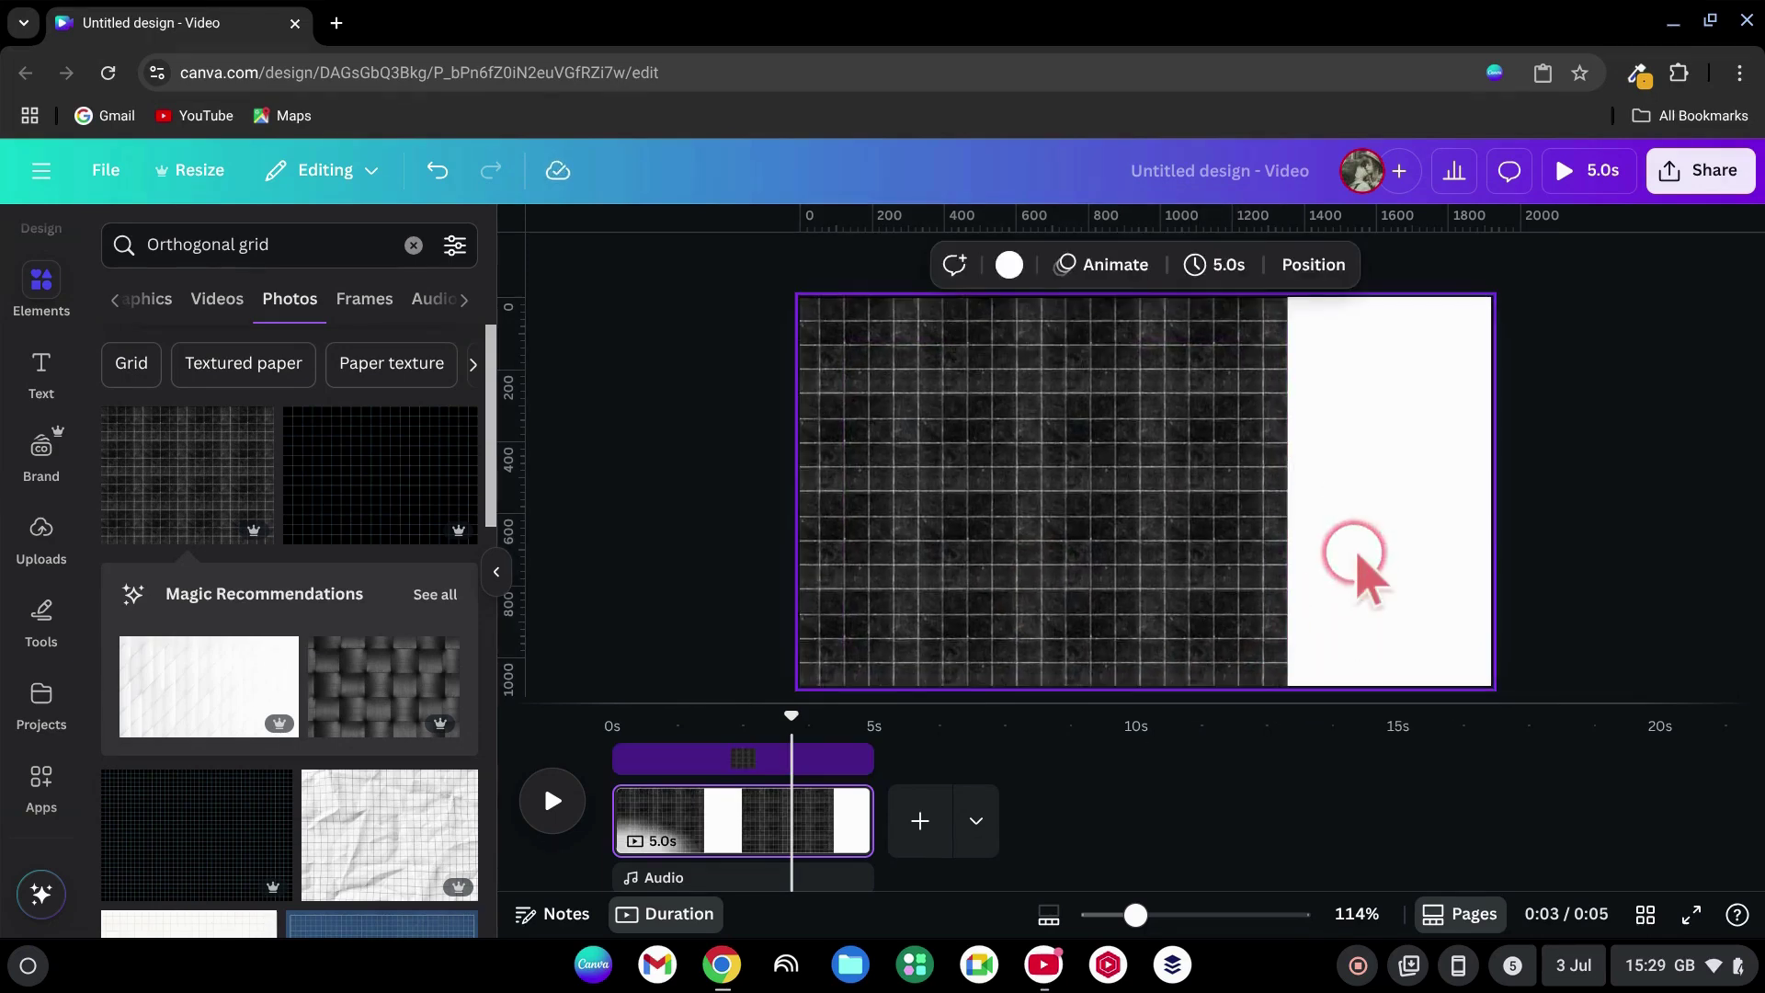
click(1010, 265)
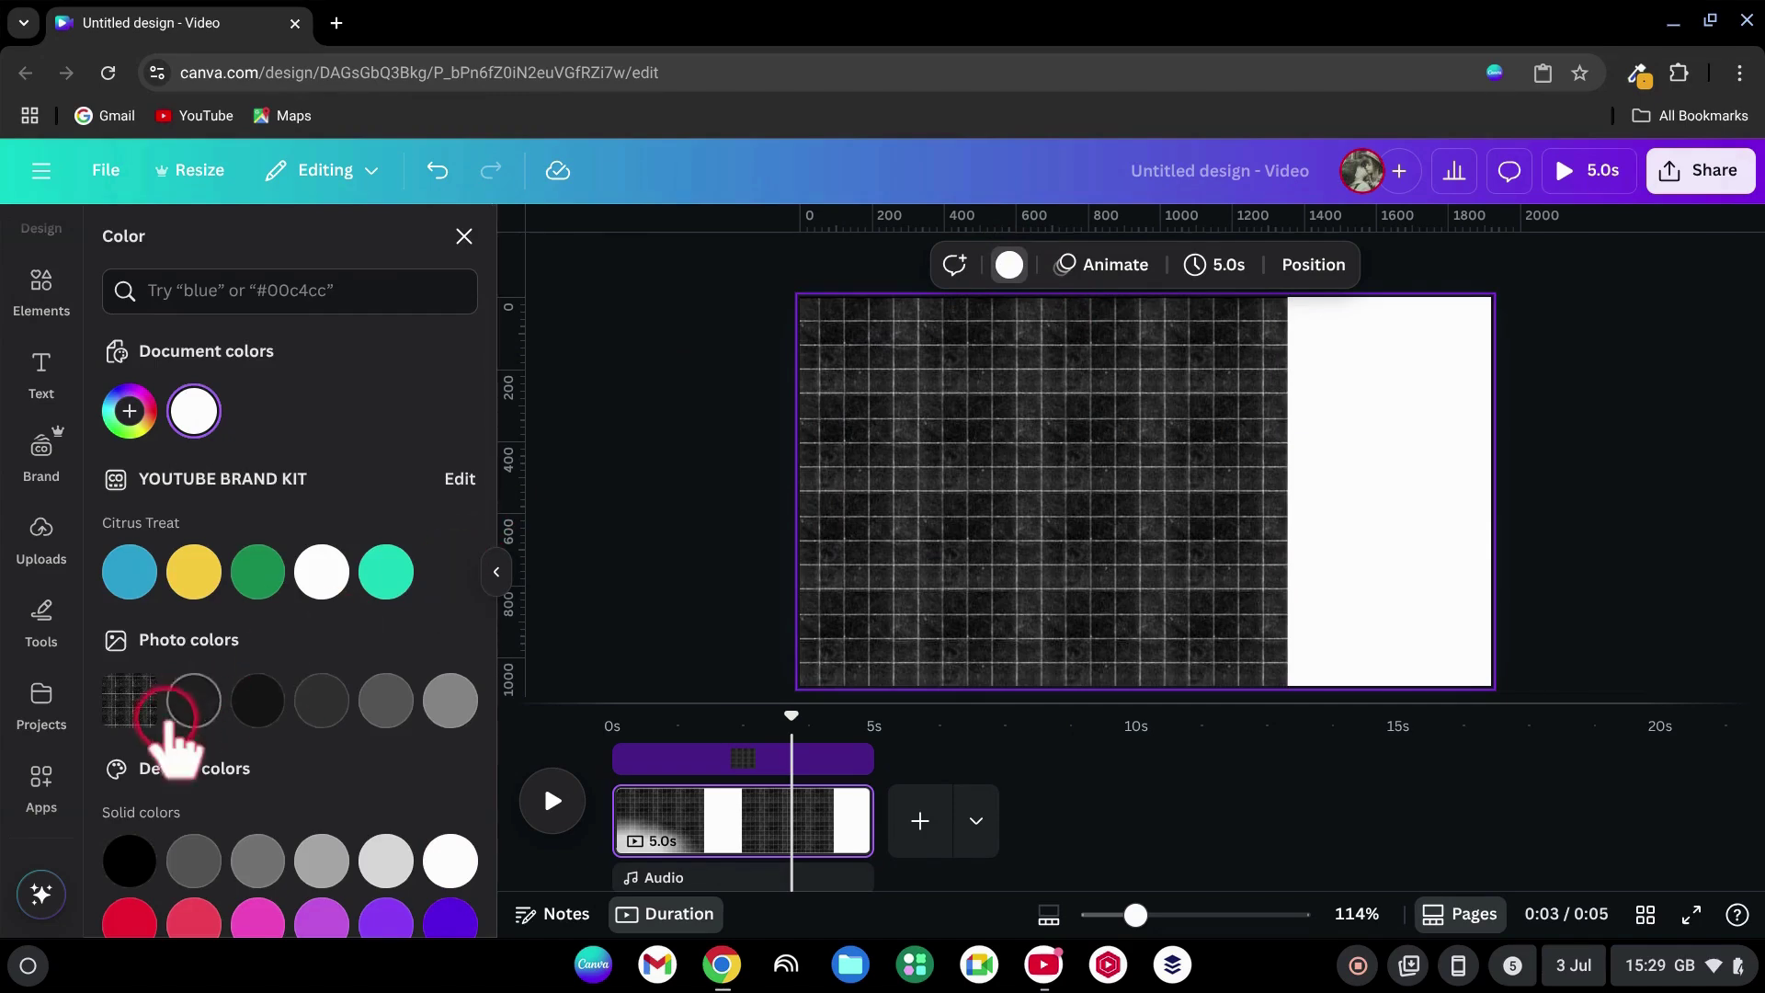
click(193, 702)
Step: Duplicate the grid photo and move the copy right to cover the rest of the page
click(914, 465)
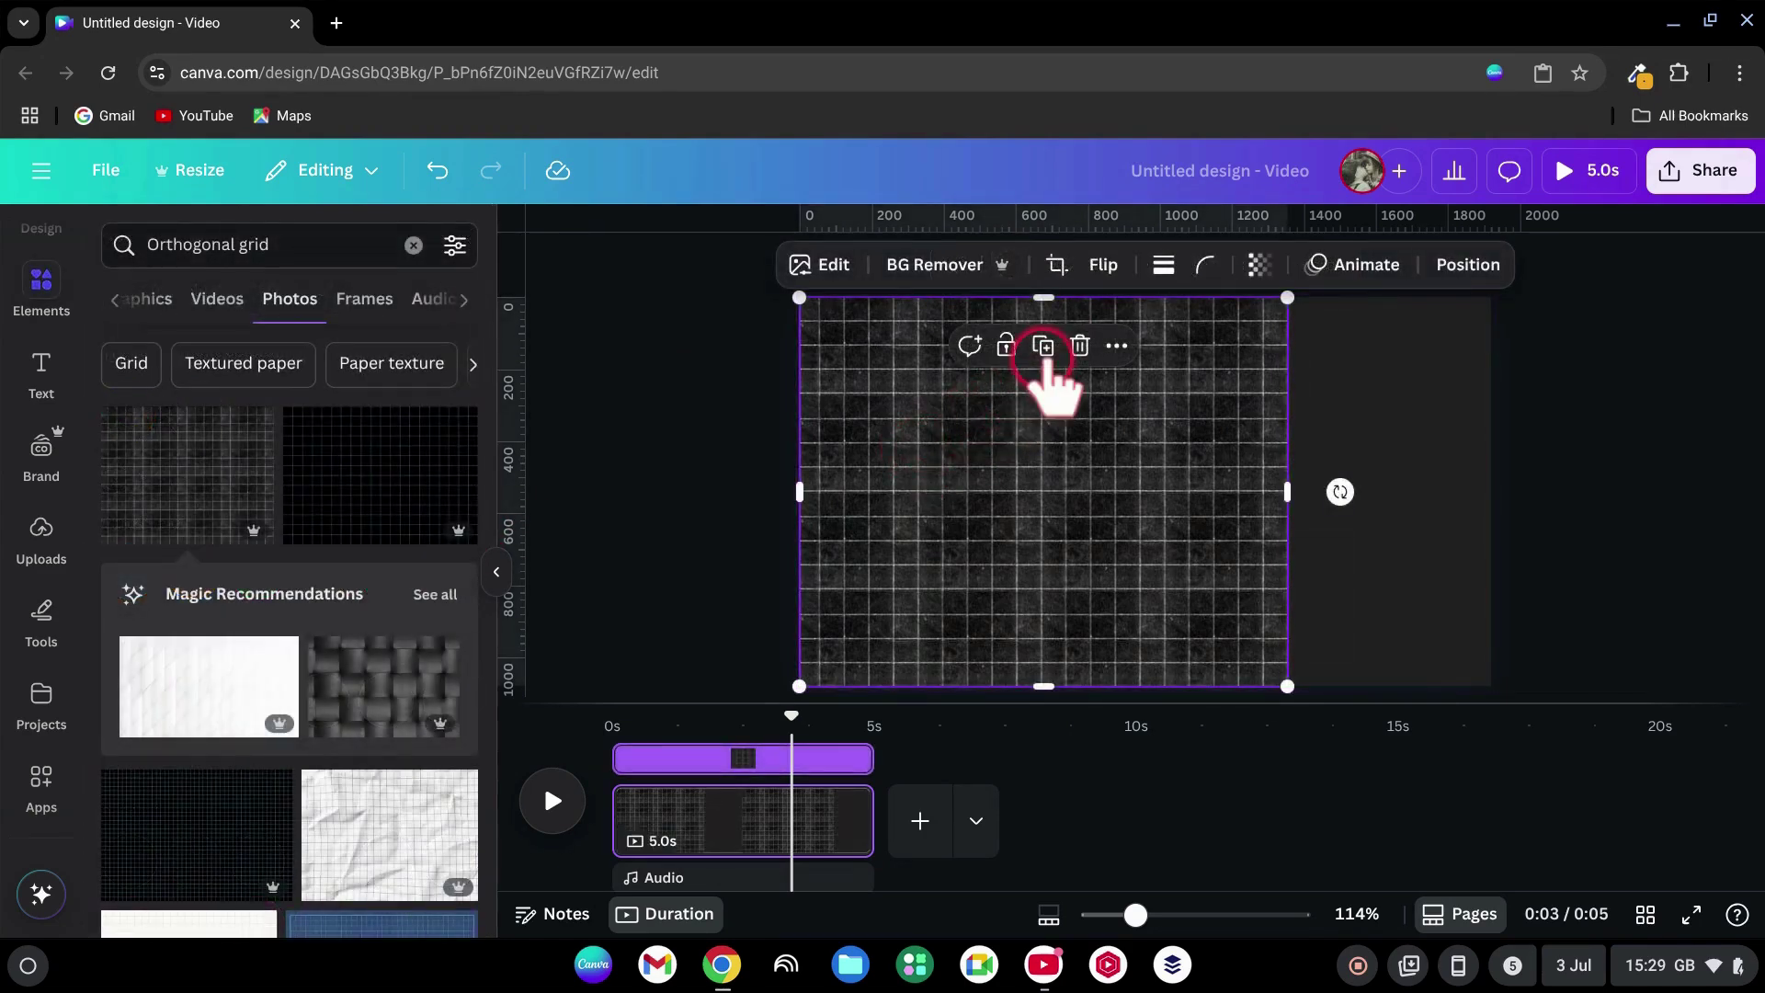
click(1043, 347)
drag(965, 445, 1410, 433)
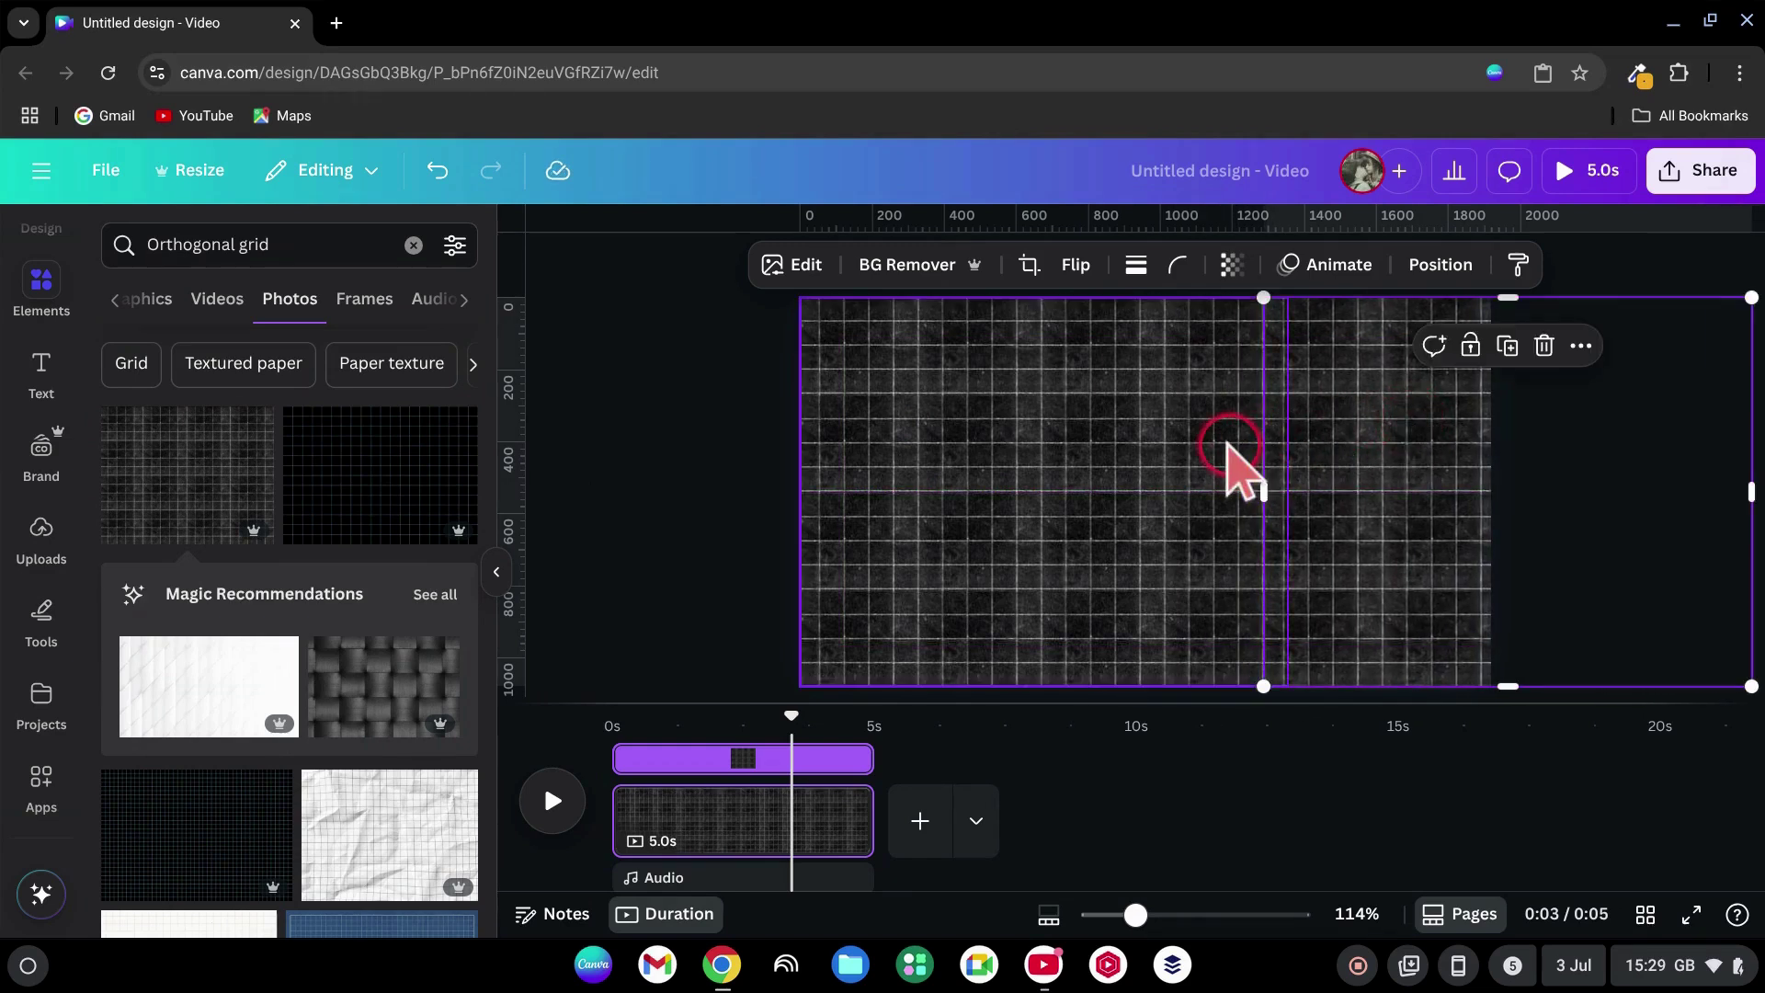
Step: Group both grid photos and lower the group's transparency to 32
shift+click(1184, 437)
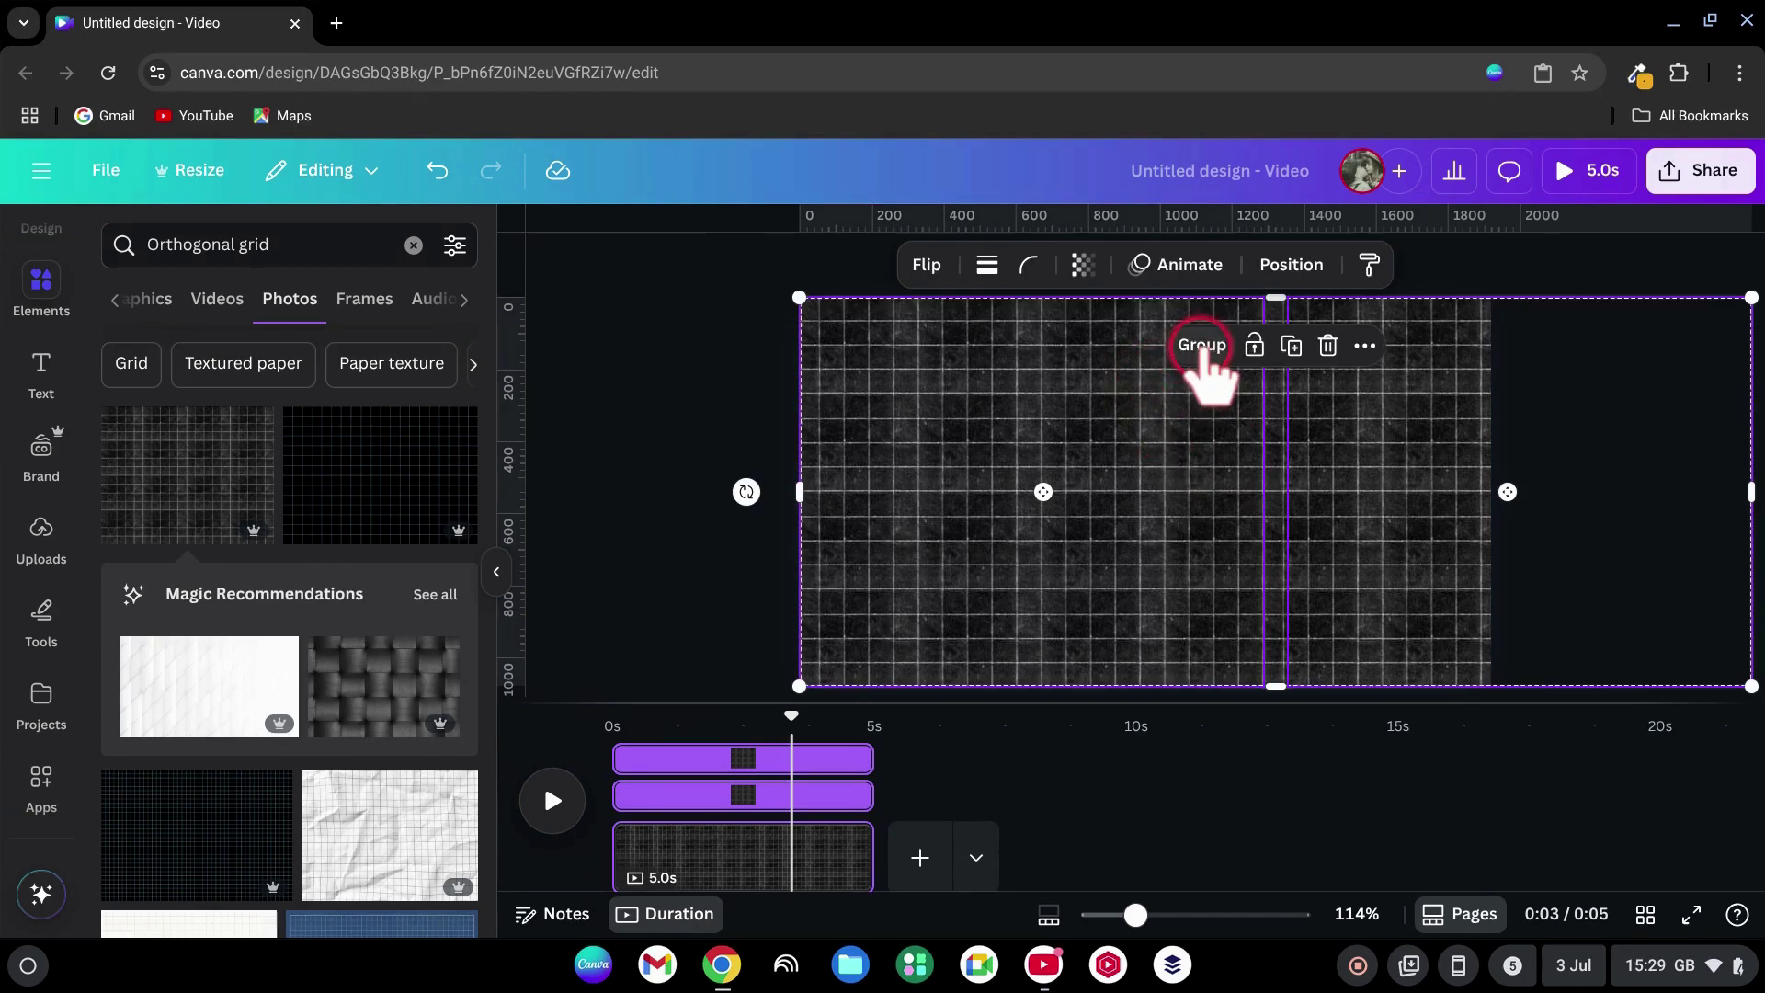
click(1207, 347)
click(1078, 267)
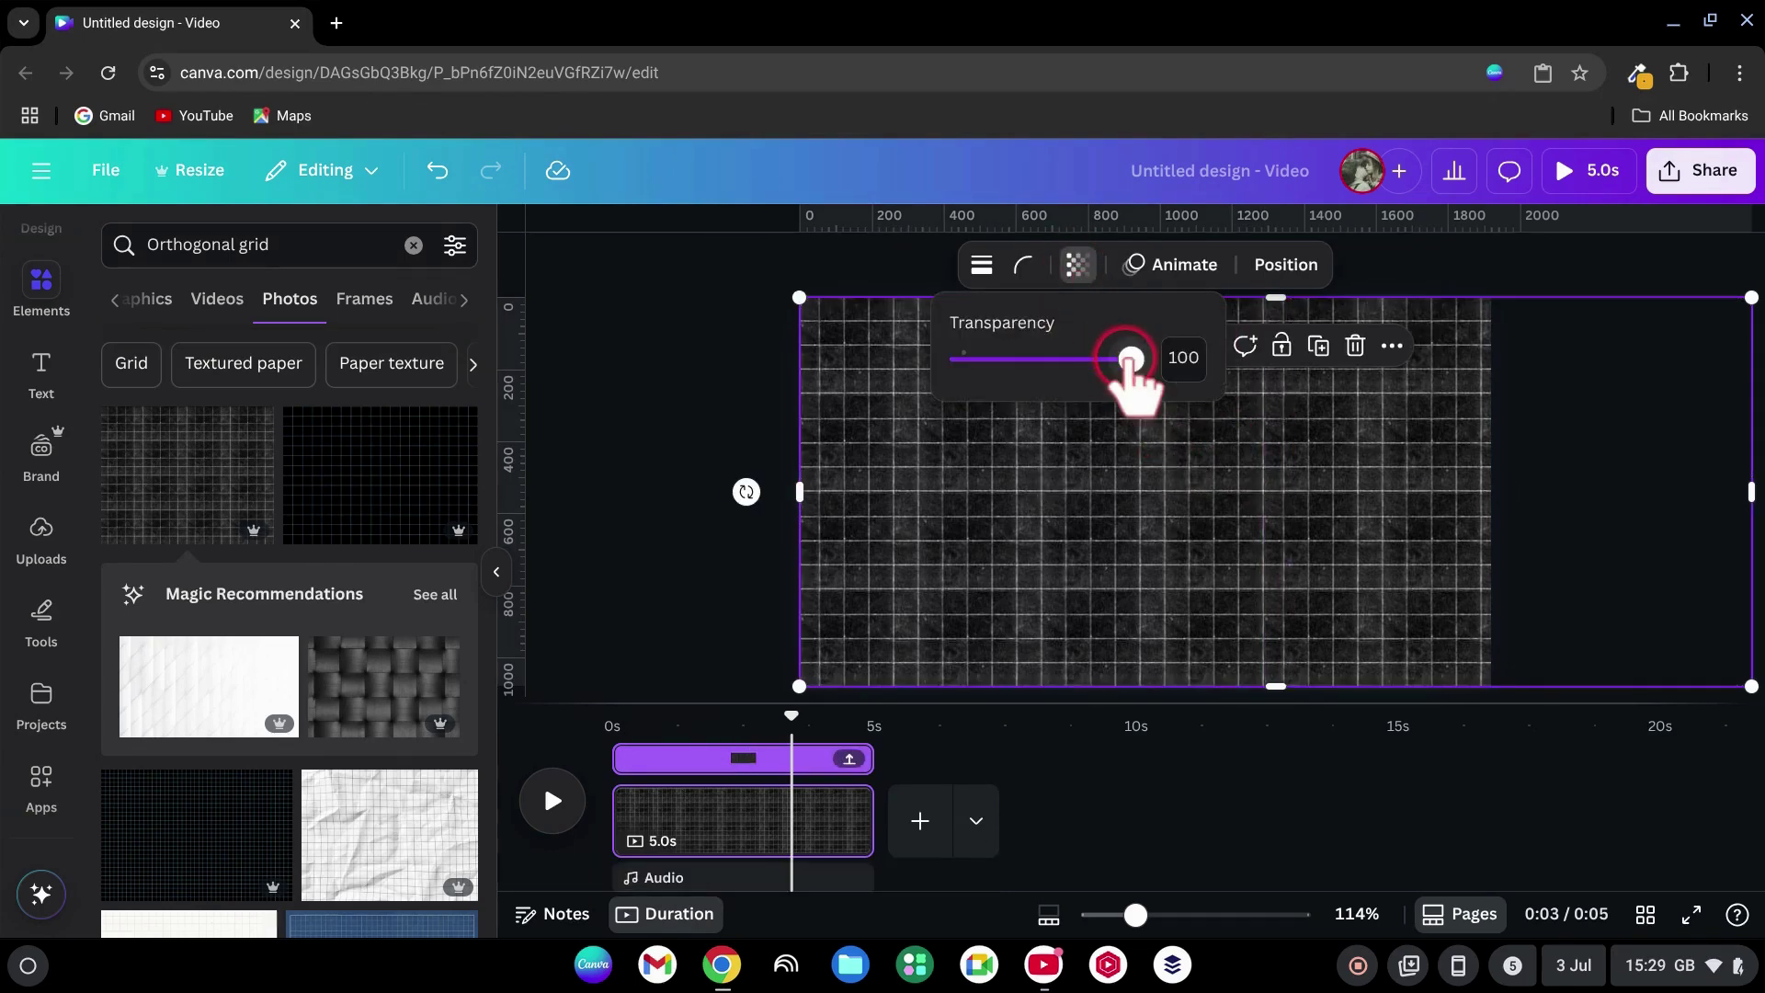
drag(1133, 359, 1053, 360)
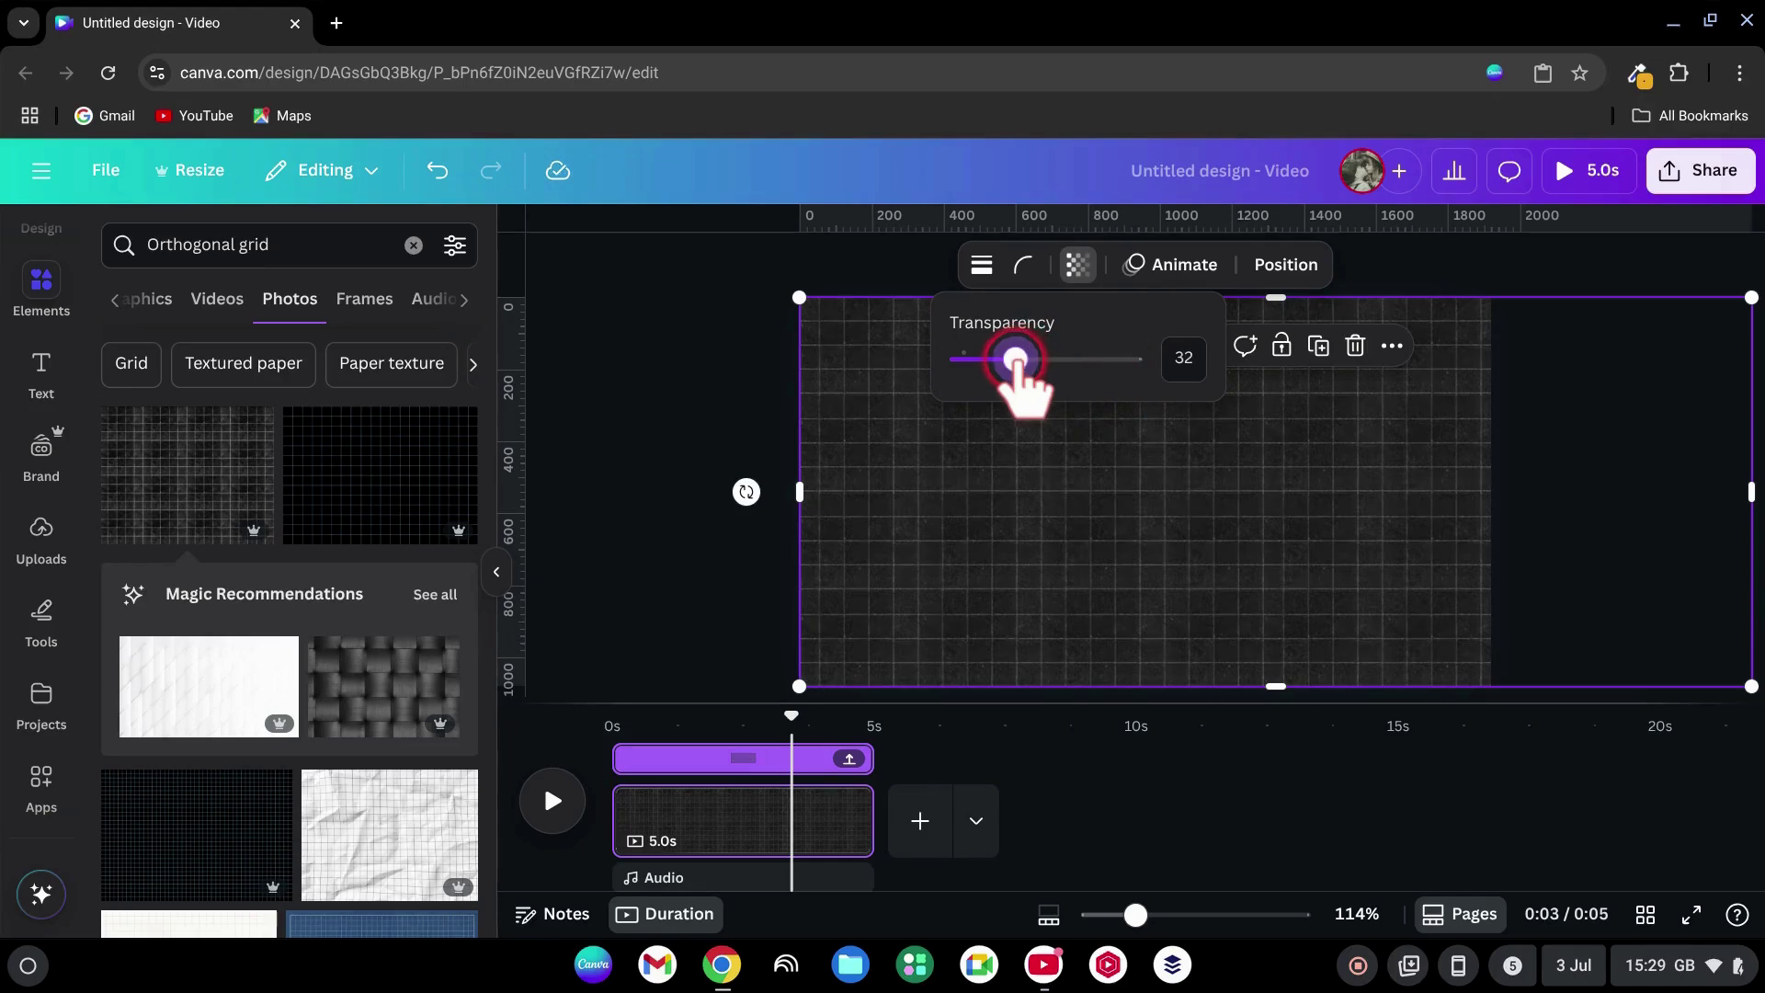
Step: Add the vintage map image from Recently used and duplicate the page
click(413, 245)
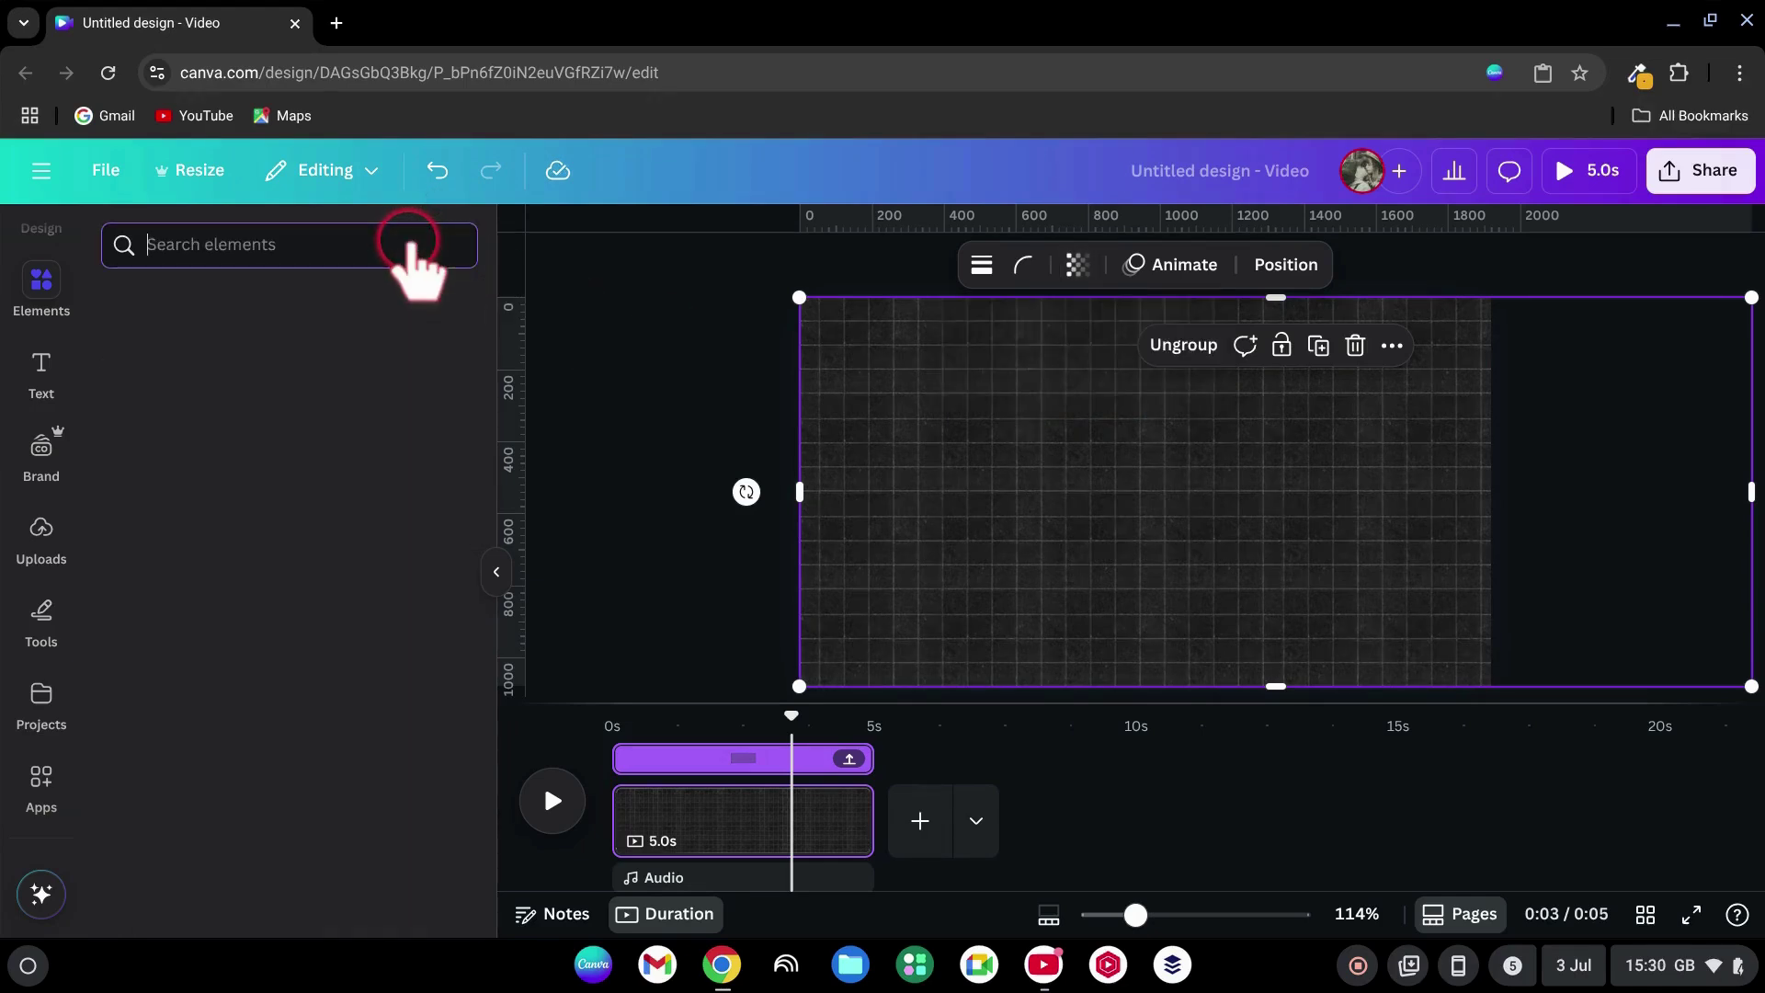
click(263, 426)
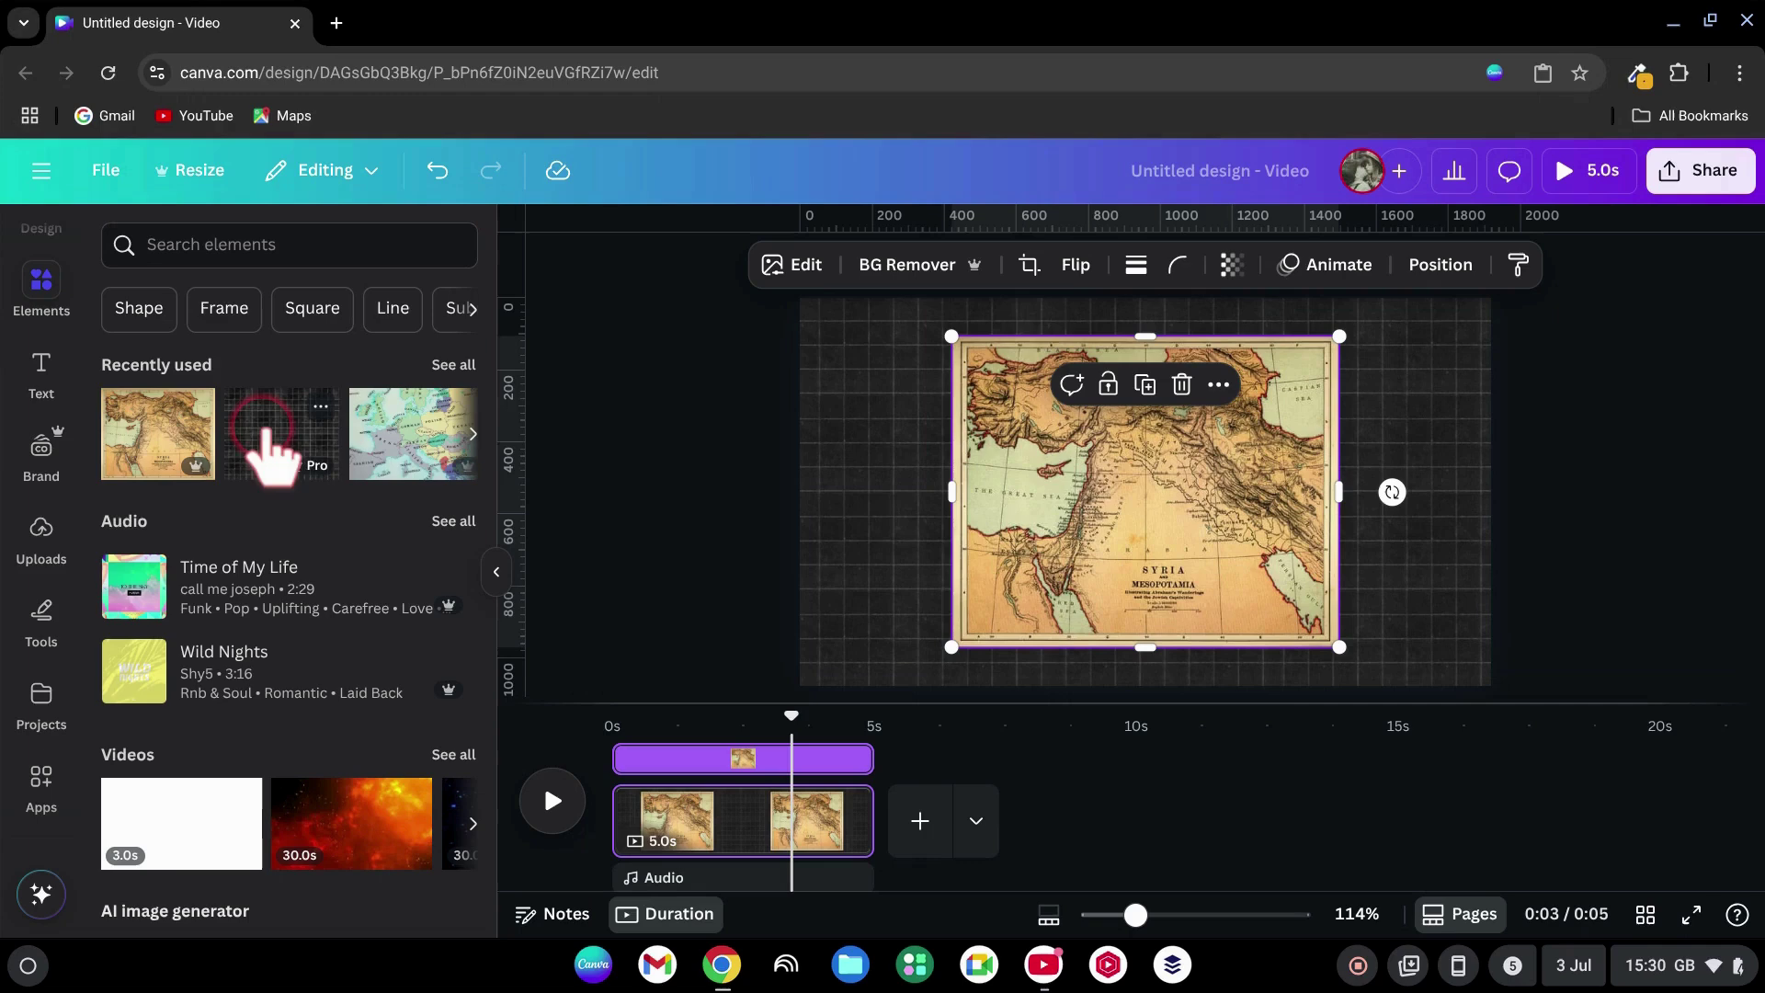
right_click(757, 833)
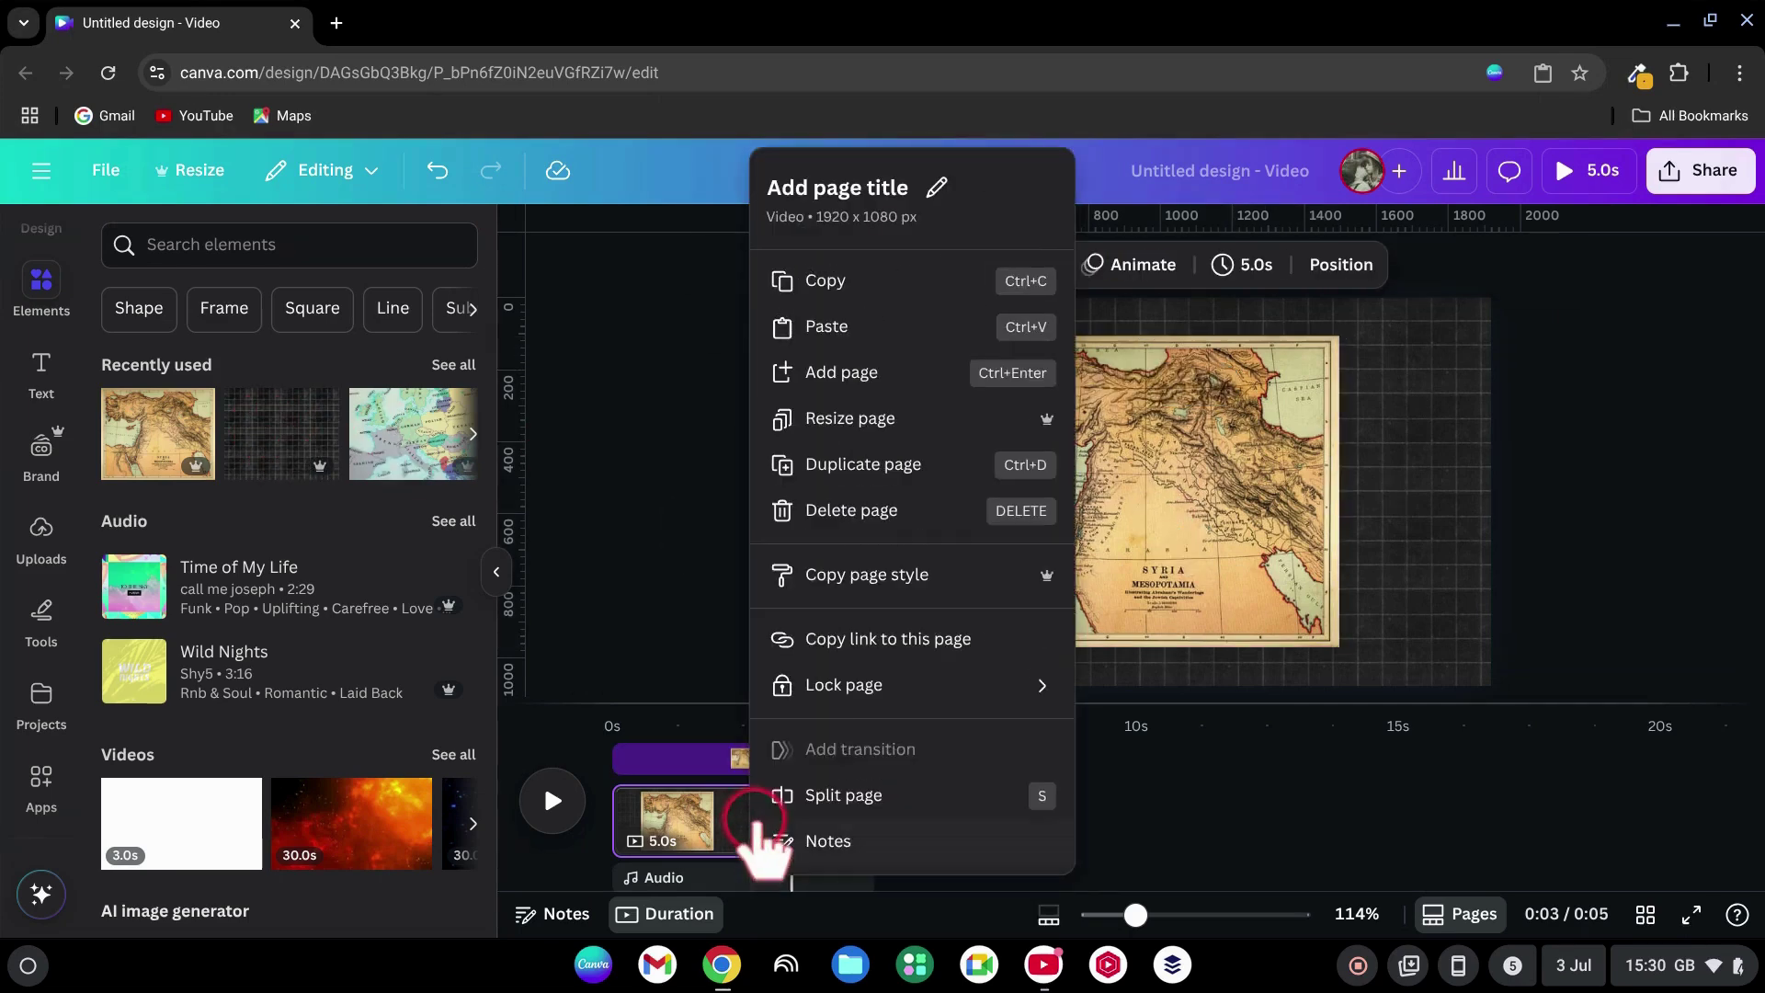
click(888, 462)
Step: On page 1, rotate the map to about -131° and move it off the top-left corner
click(781, 798)
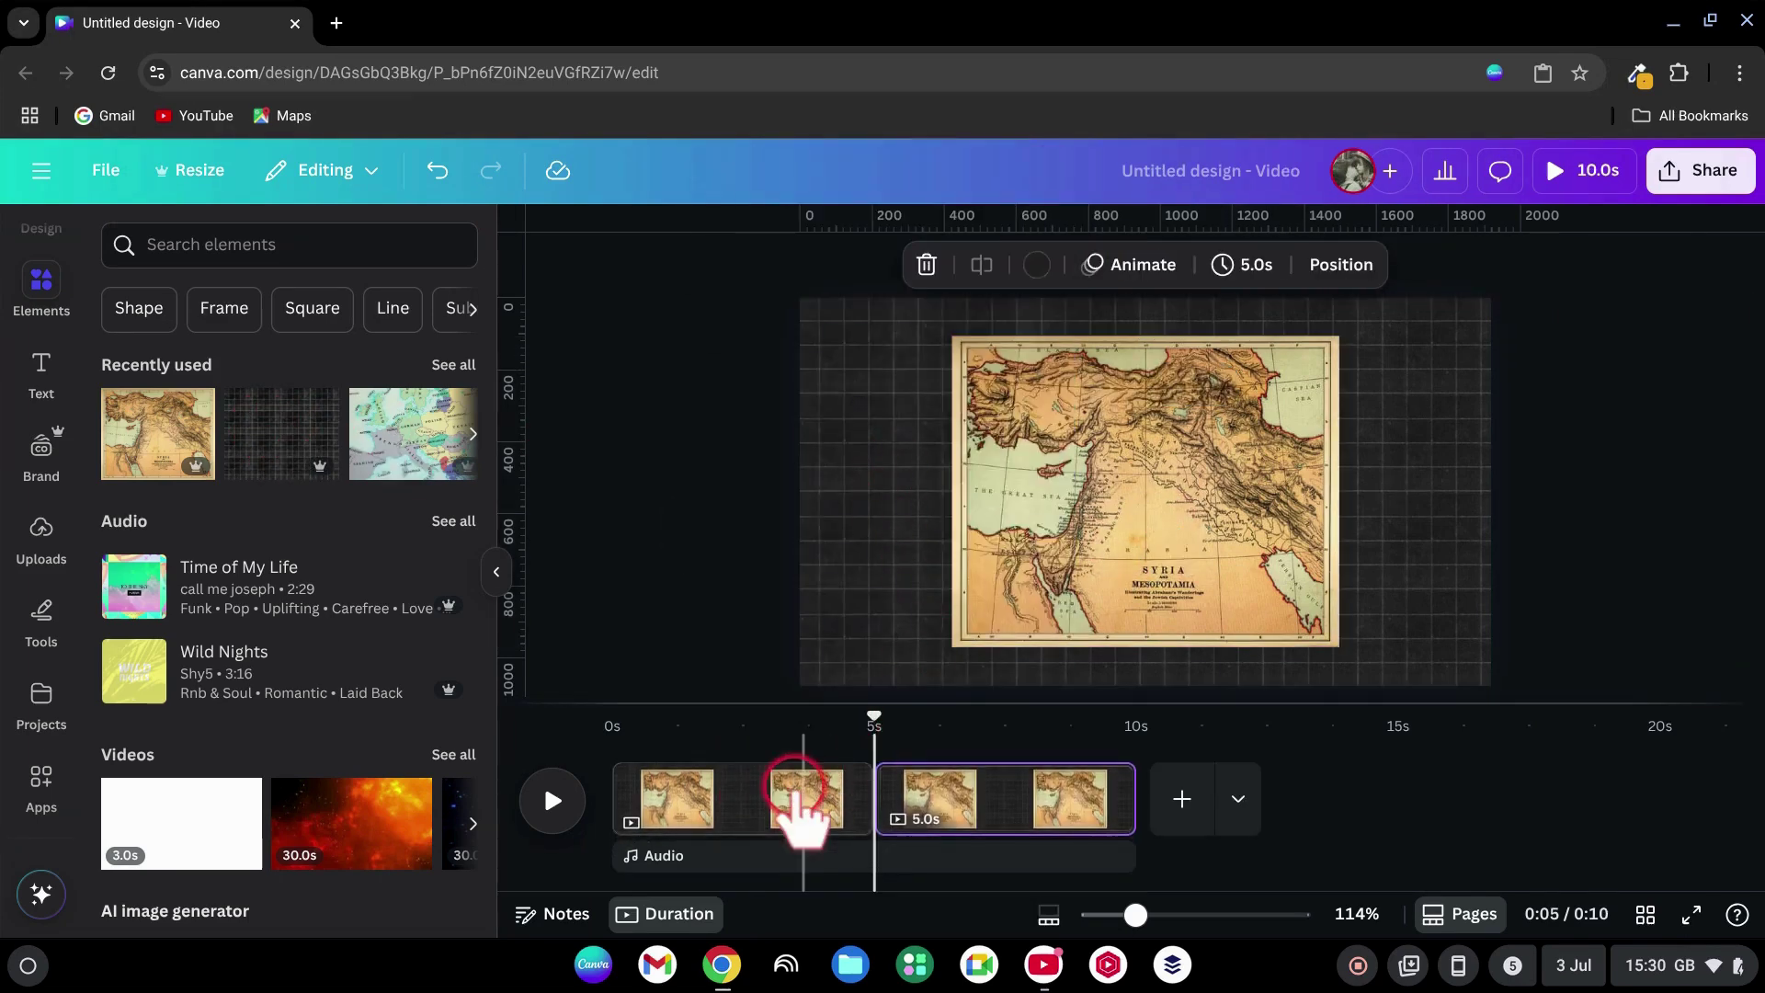
click(1076, 588)
drag(1360, 481, 974, 383)
drag(1191, 620, 779, 204)
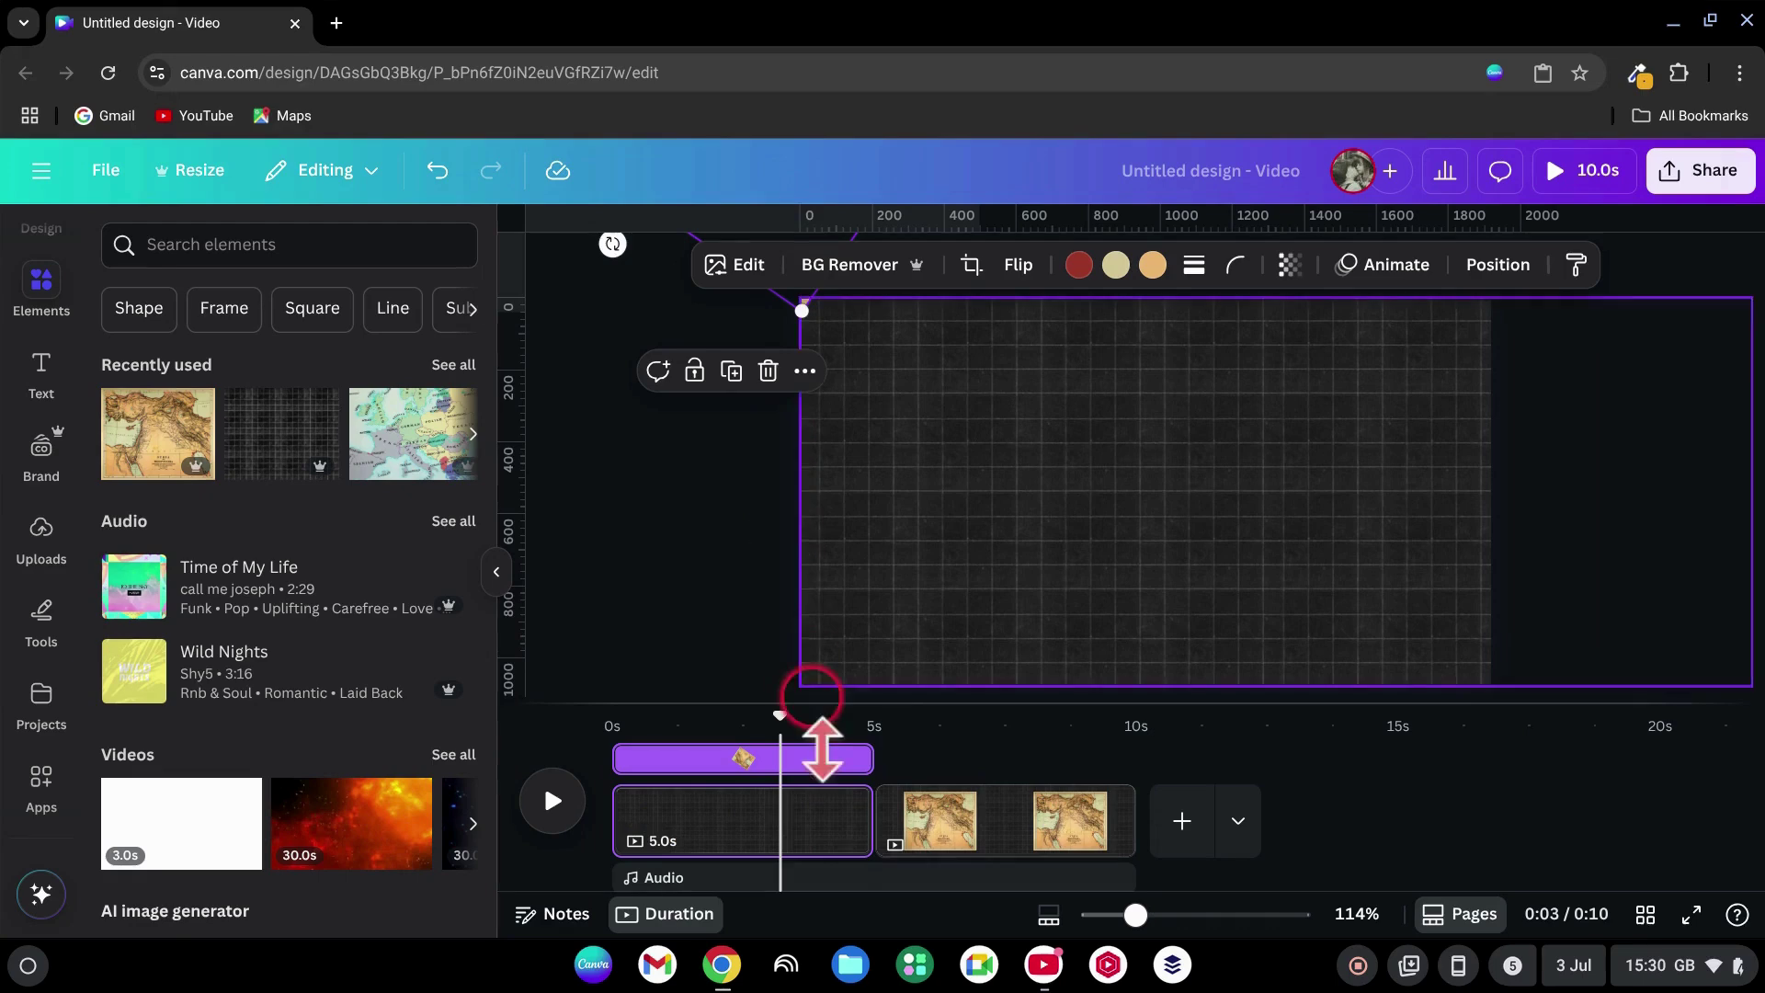
Step: Add a one-second Match & Move transition between pages 1 and 2 and shorten page 1 to 3.0 seconds
click(875, 840)
click(161, 701)
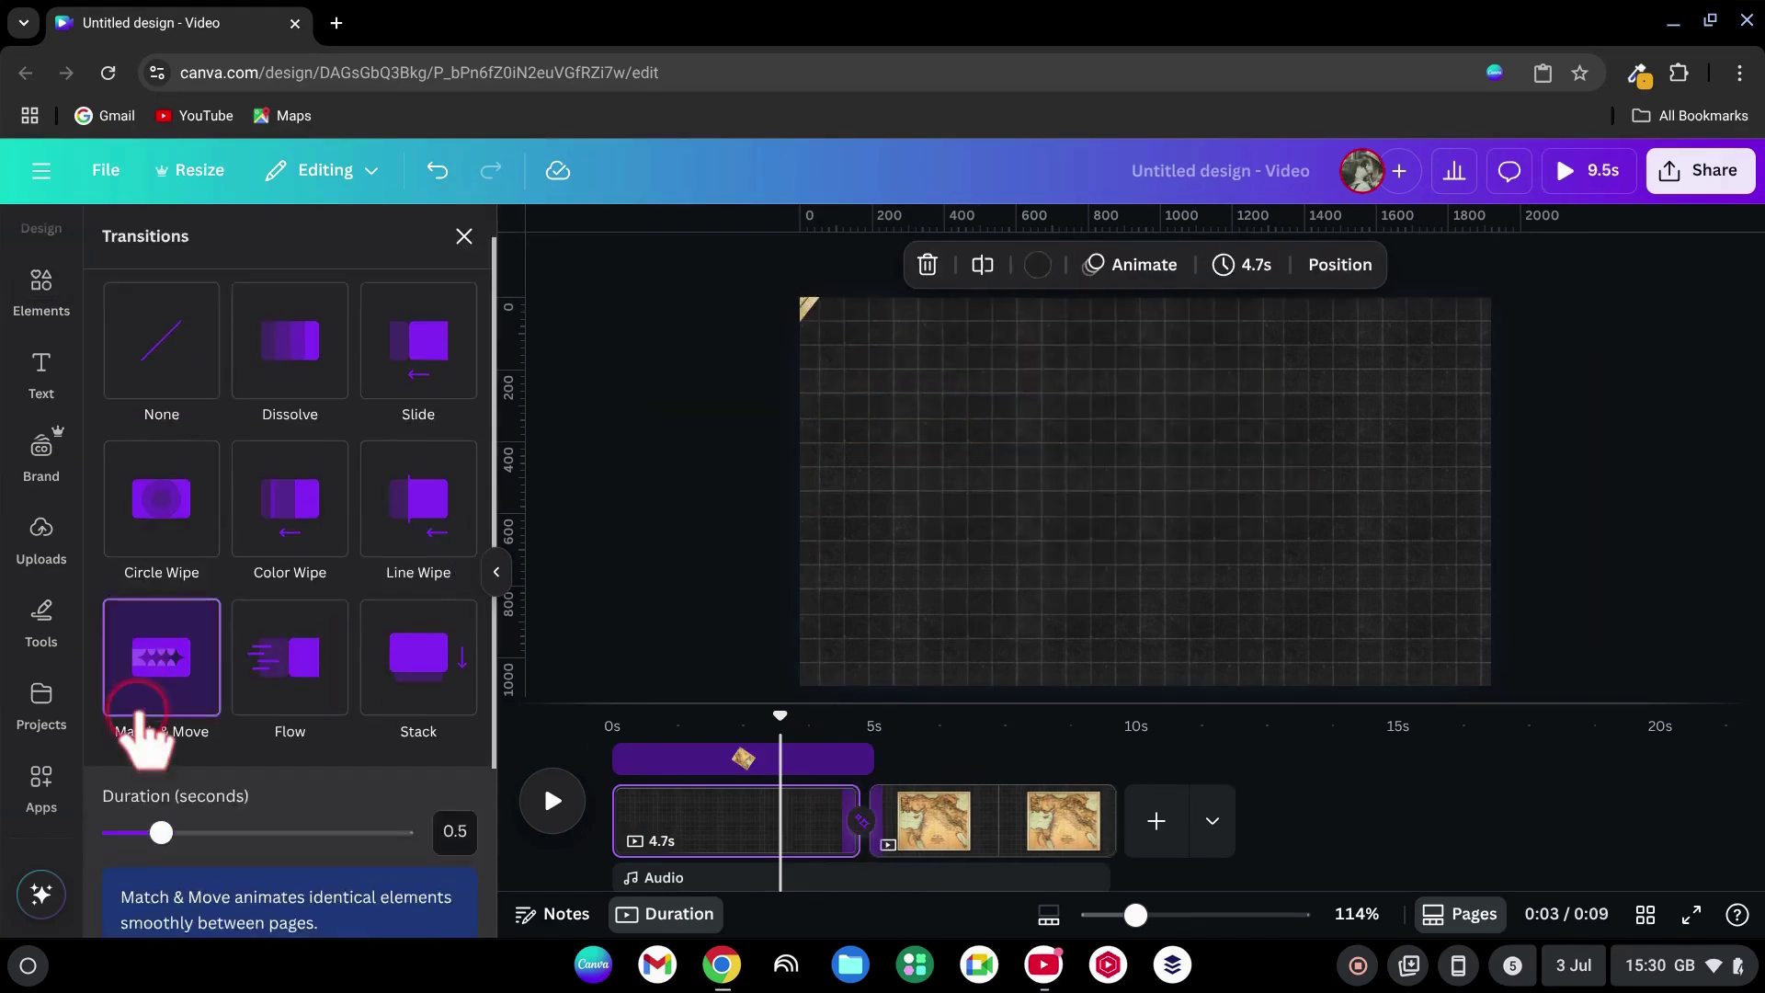
drag(158, 798, 269, 798)
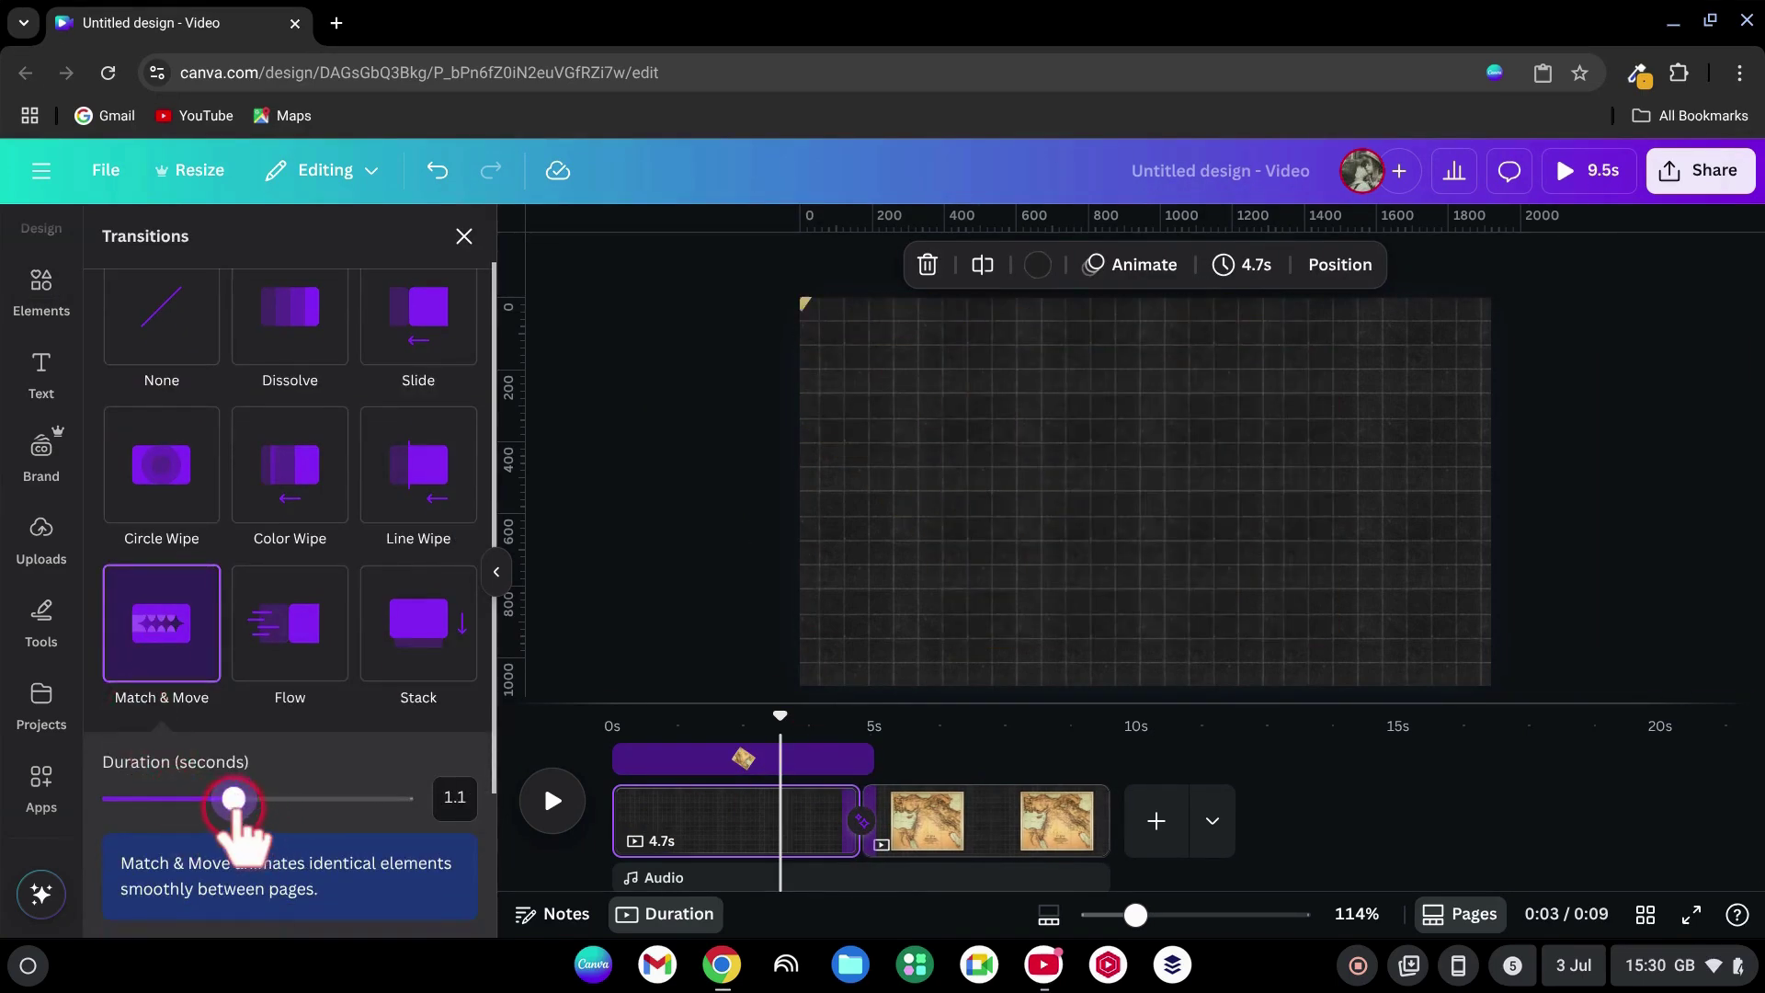
click(1213, 283)
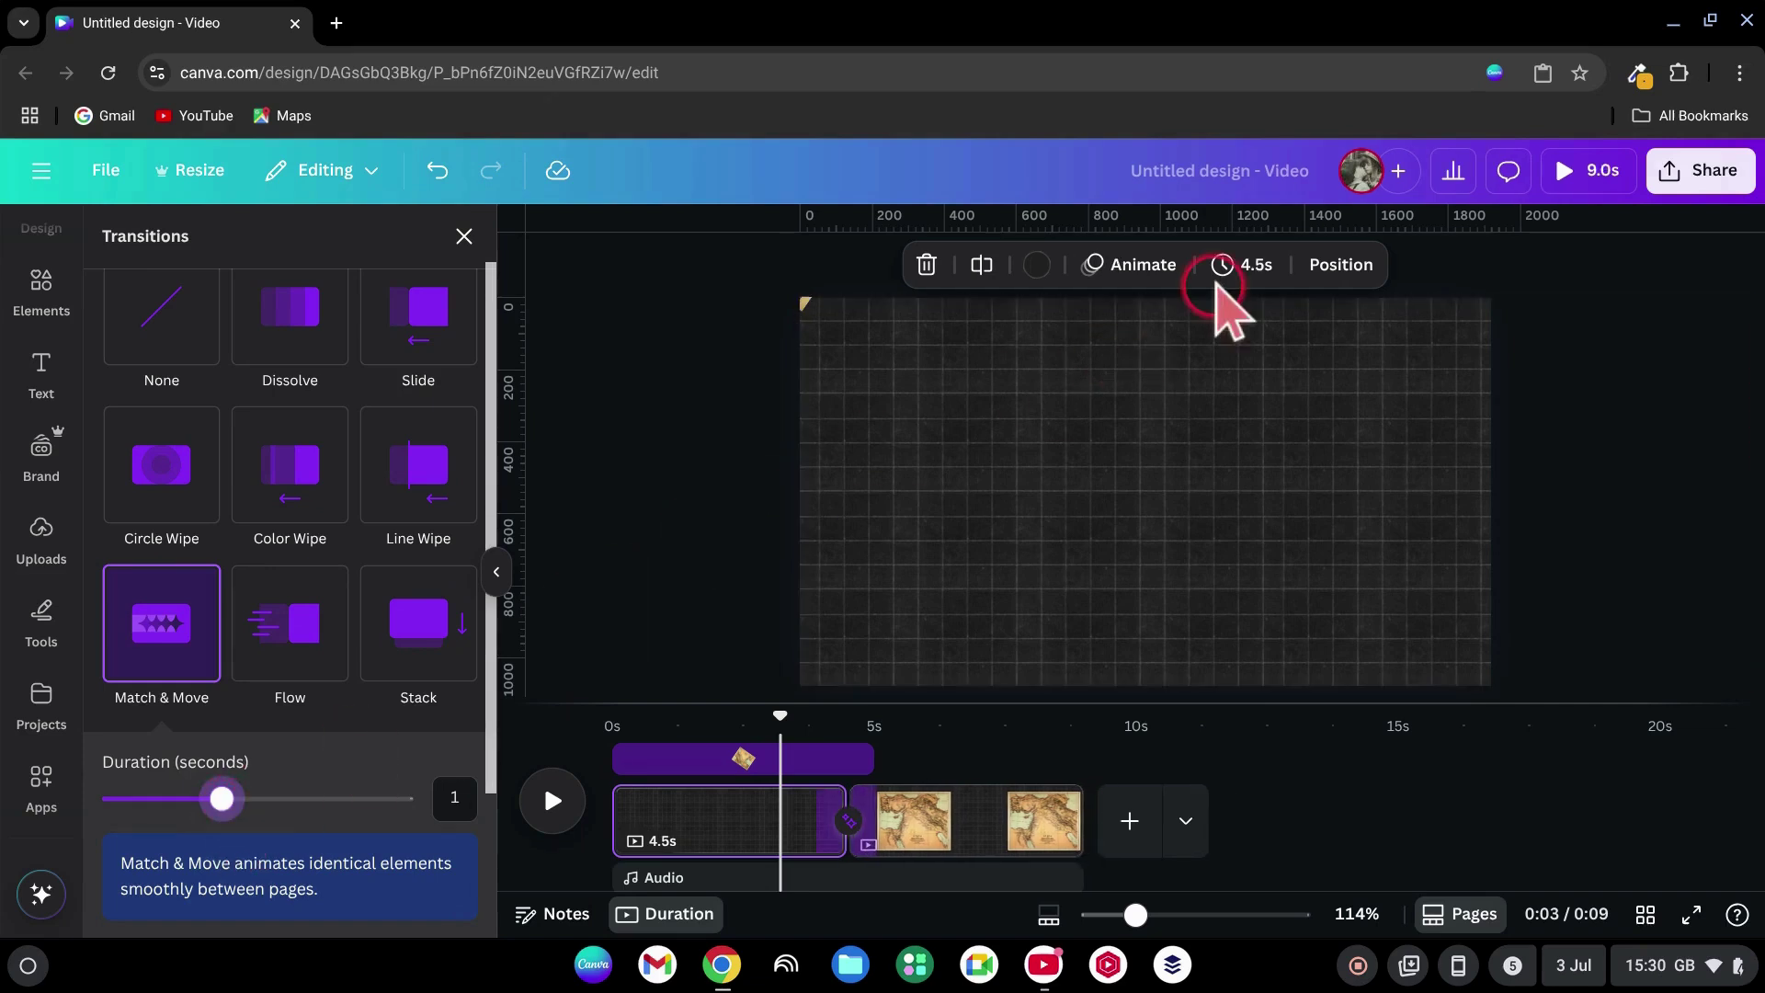
click(1262, 276)
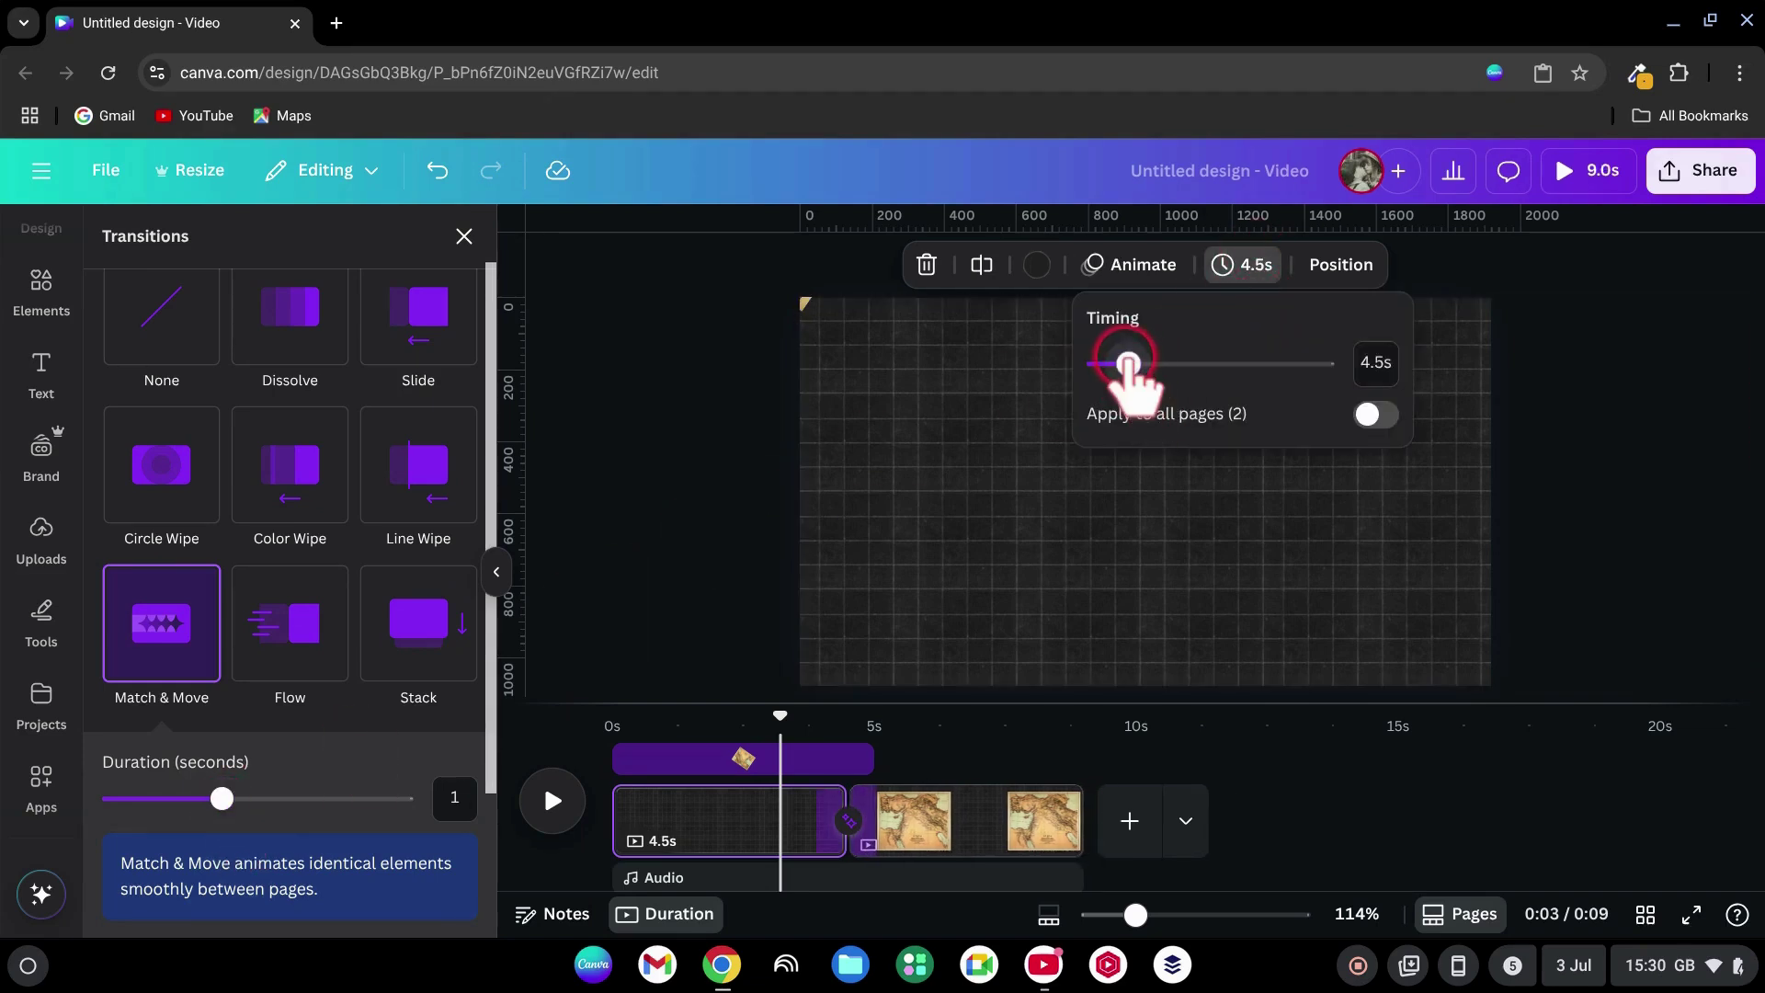
click(1399, 416)
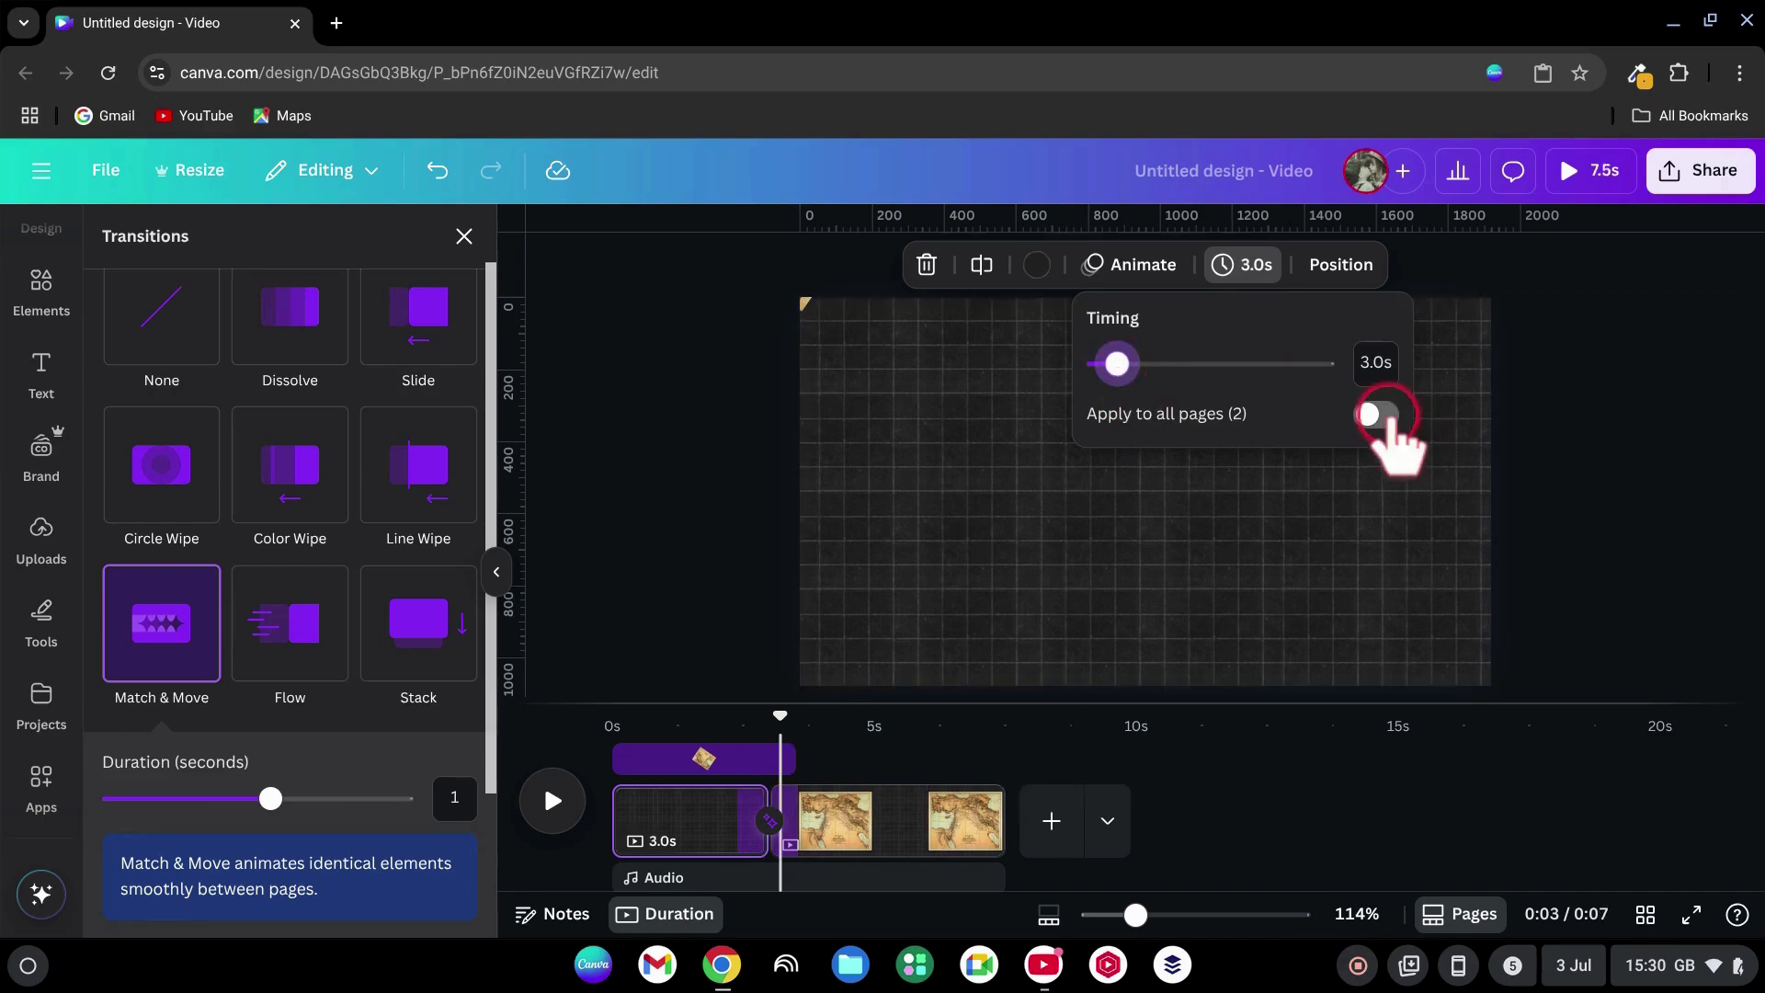
click(488, 260)
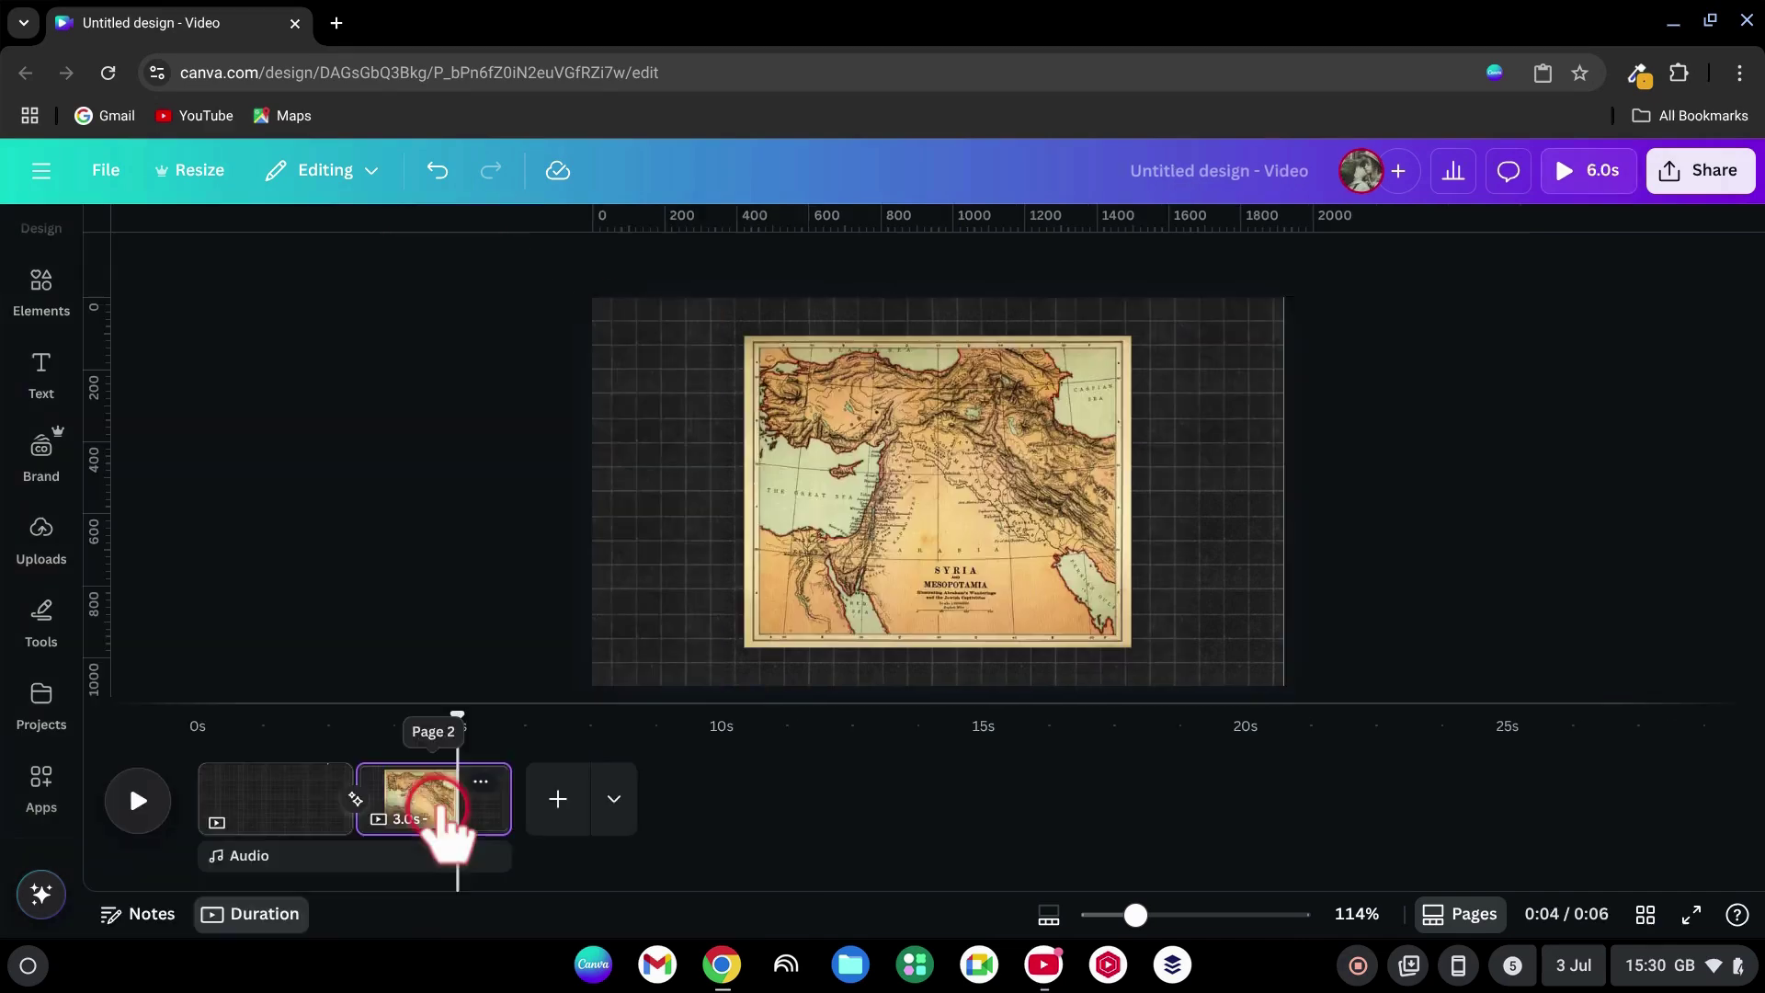
Step: Duplicate page 2 into a third page and enlarge its map well past the page edges
right_click(444, 821)
click(593, 469)
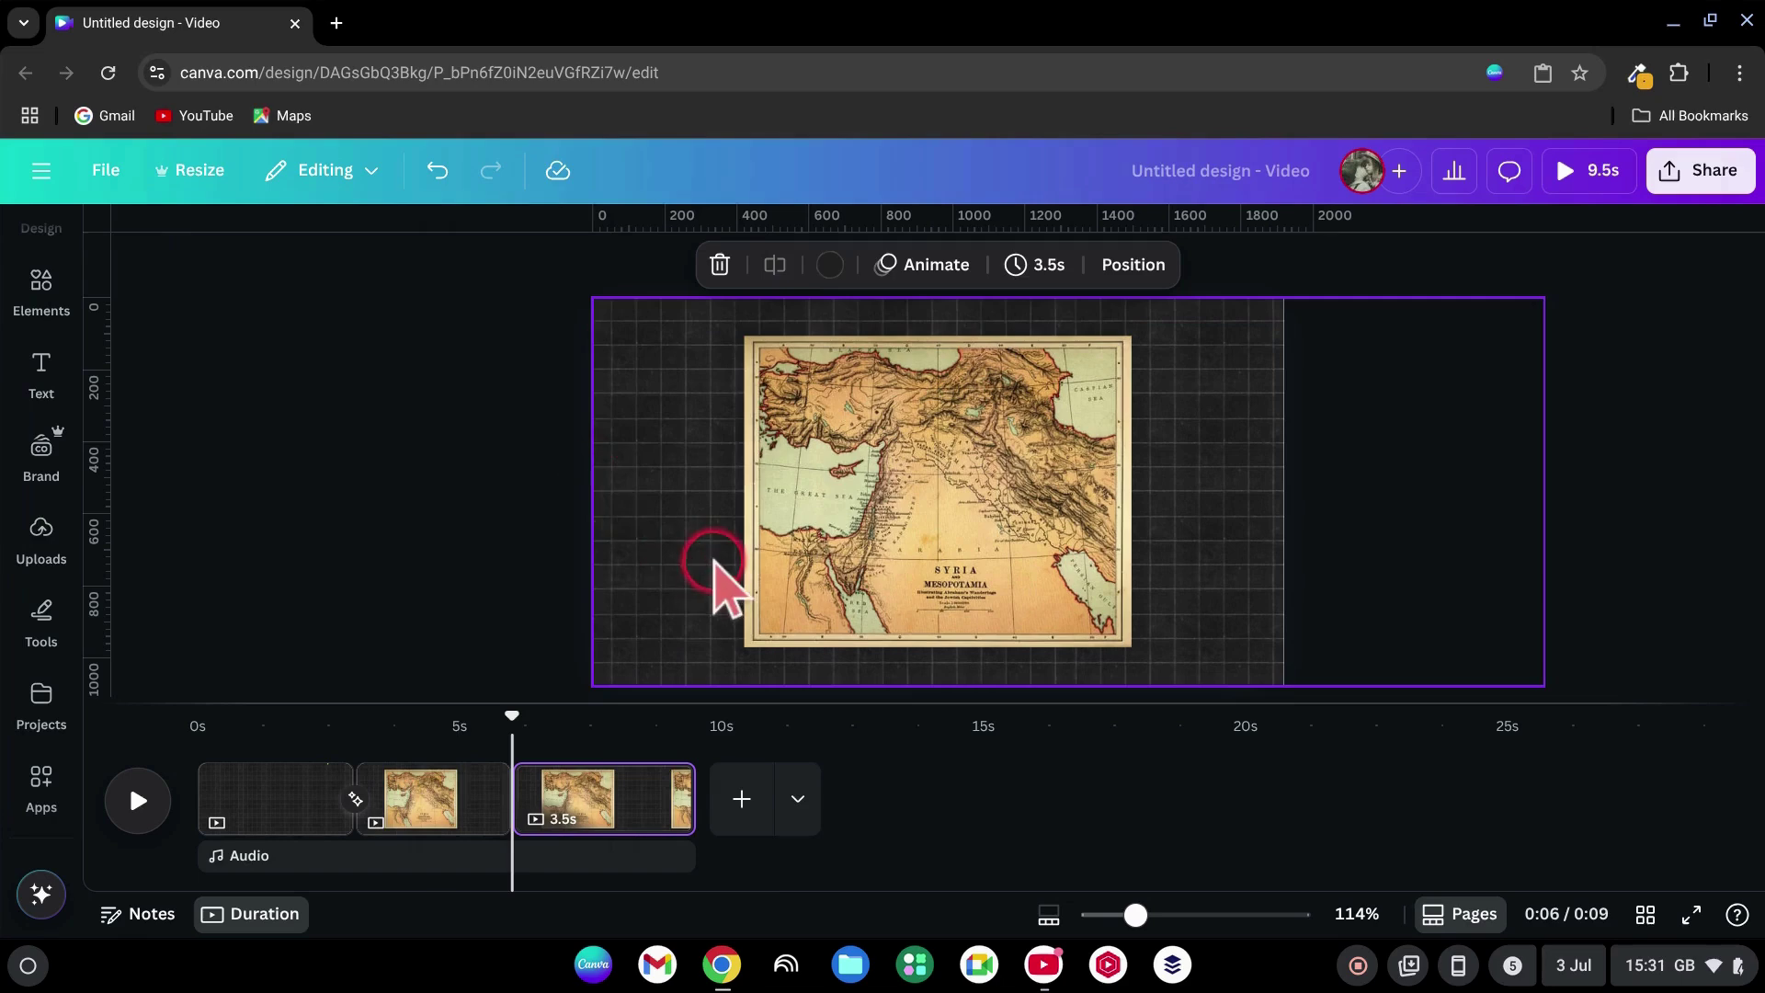
click(977, 610)
click(1057, 413)
drag(1131, 336, 1449, 82)
drag(743, 646, 249, 874)
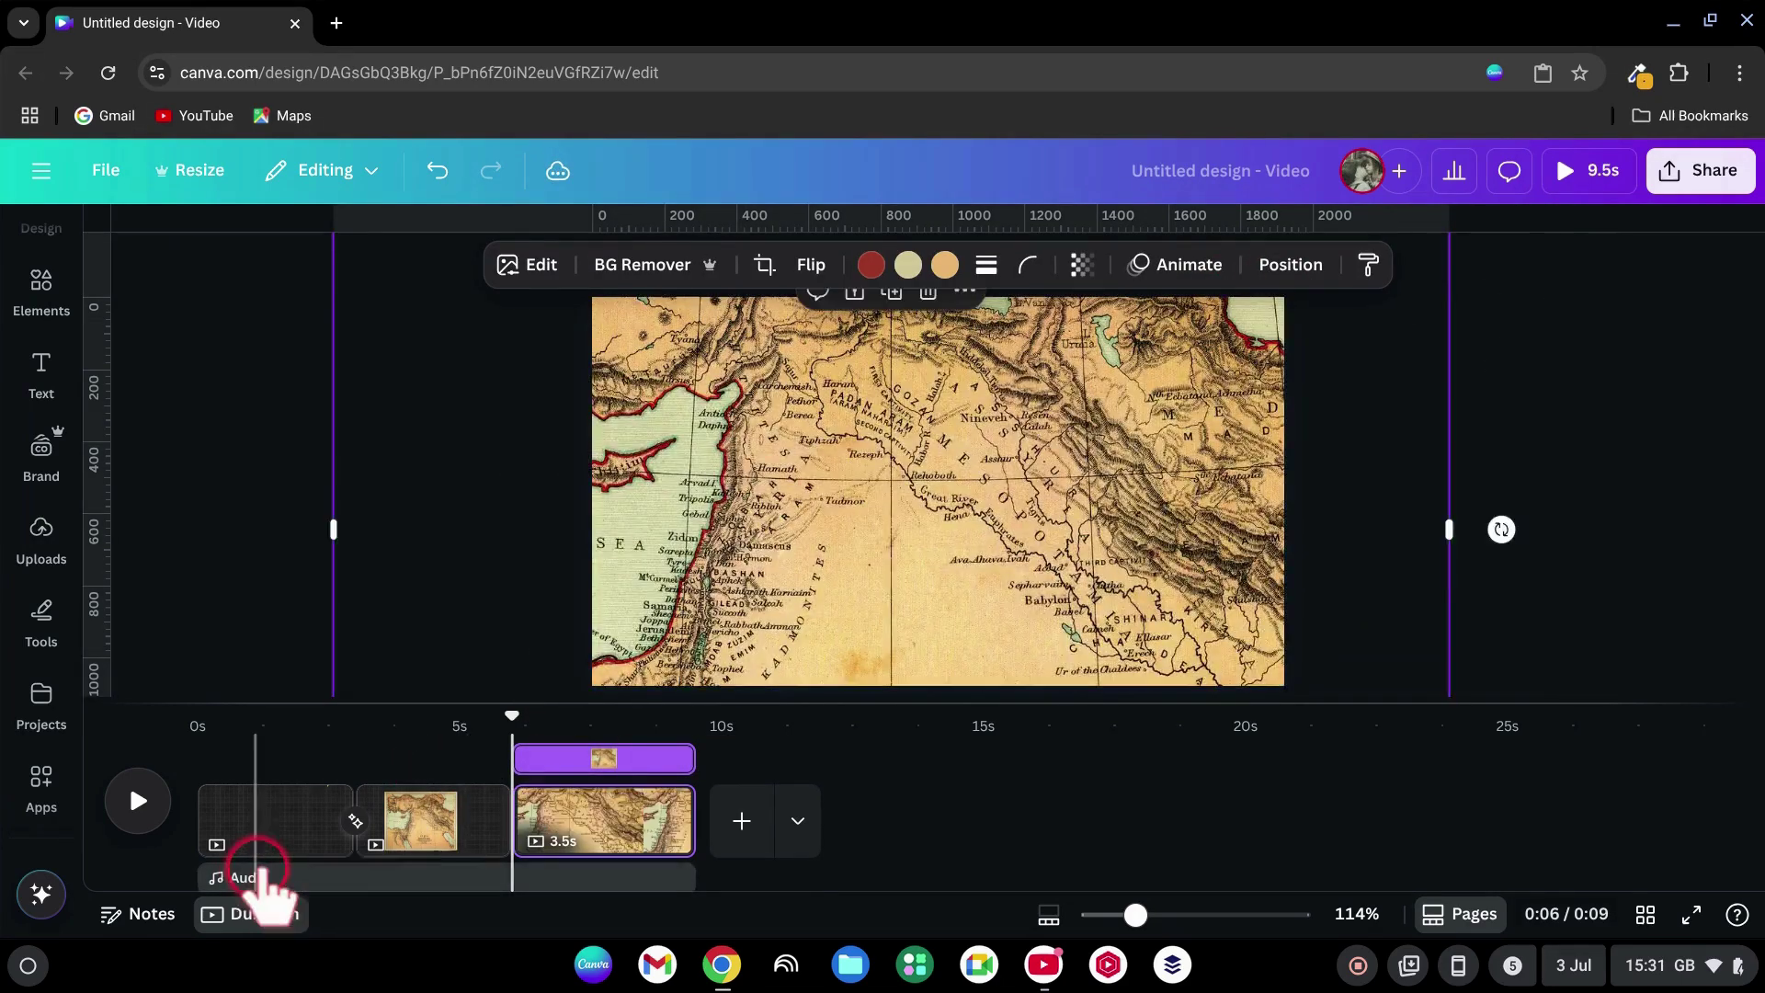
Step: Link pages 2 and 3 with a one-second Match & Move transition, then duplicate page 3 into a fourth page
click(570, 795)
click(508, 809)
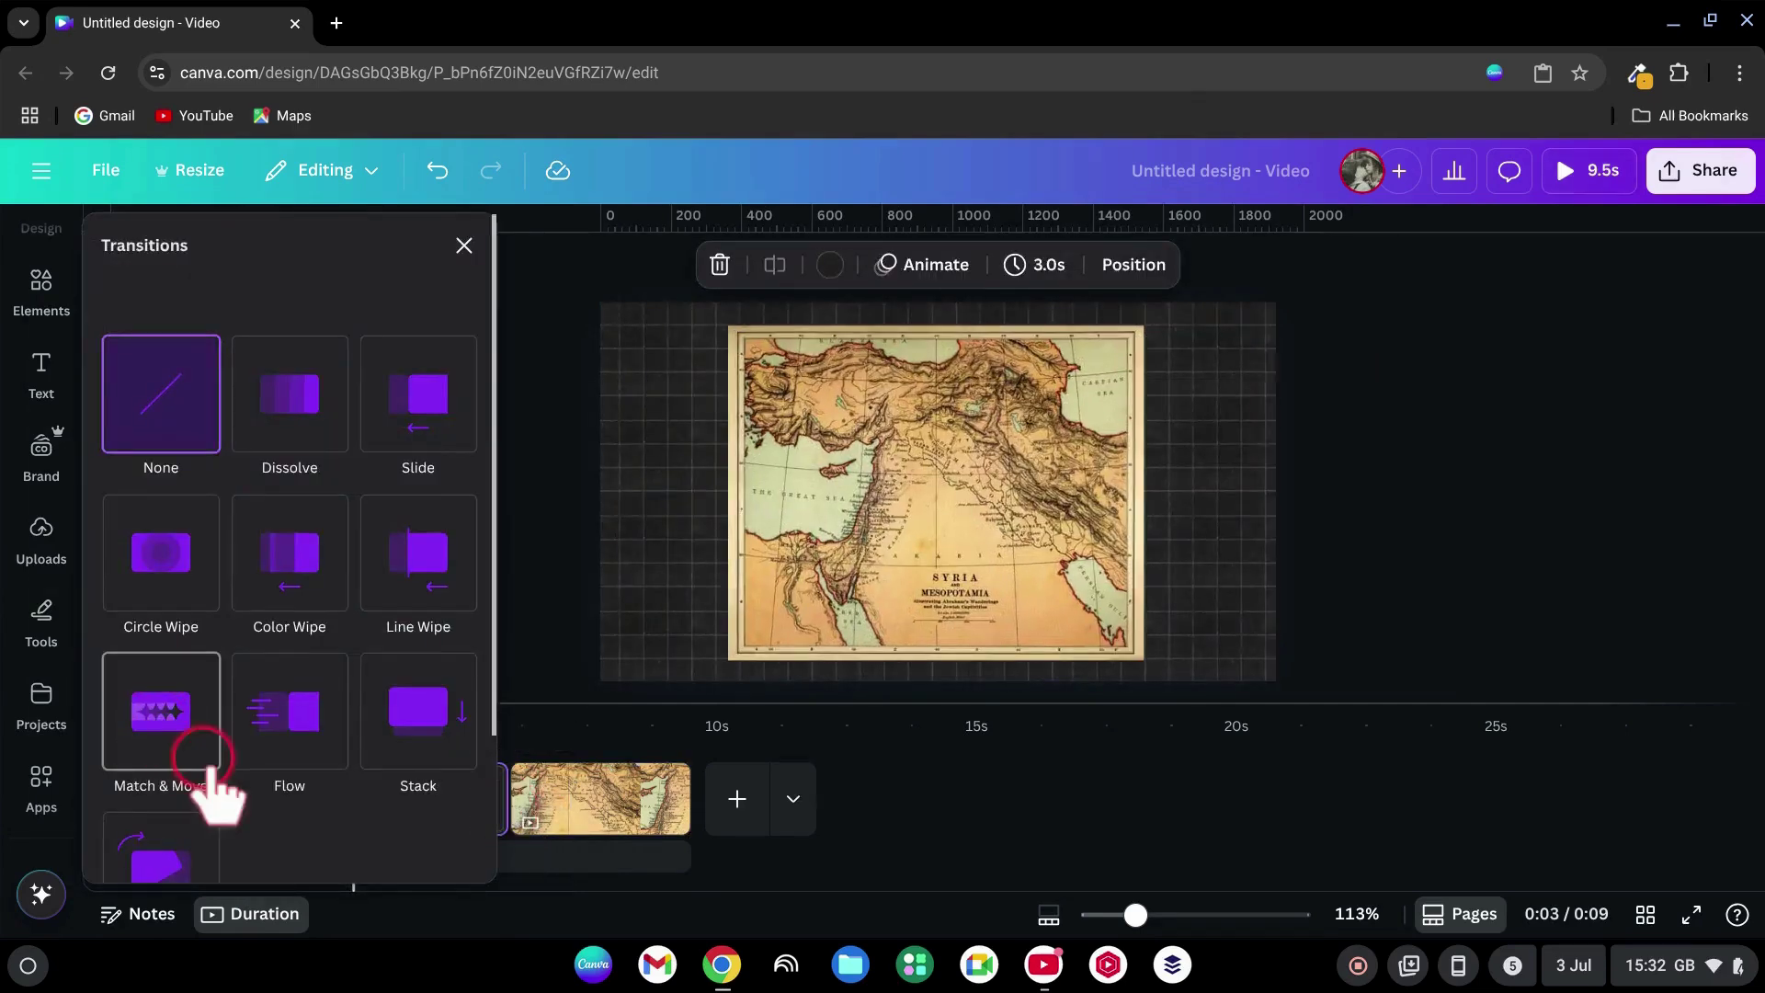
click(161, 713)
drag(189, 743, 307, 743)
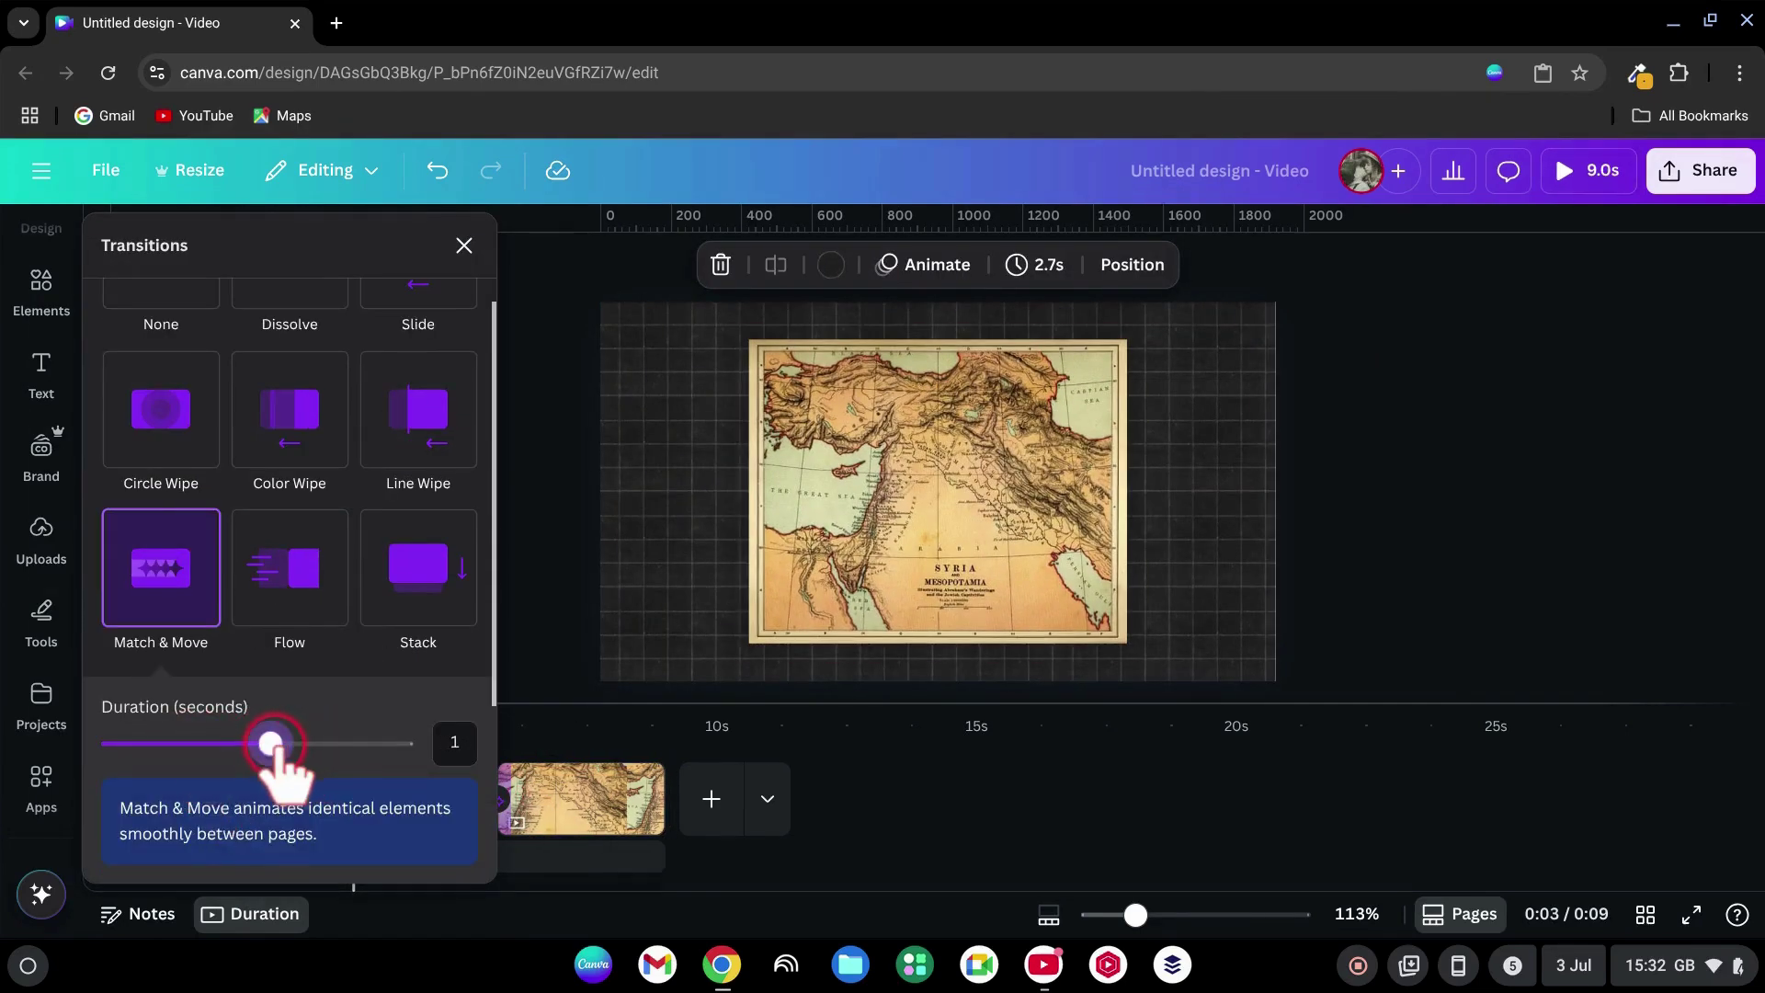
click(464, 246)
right_click(592, 814)
click(713, 464)
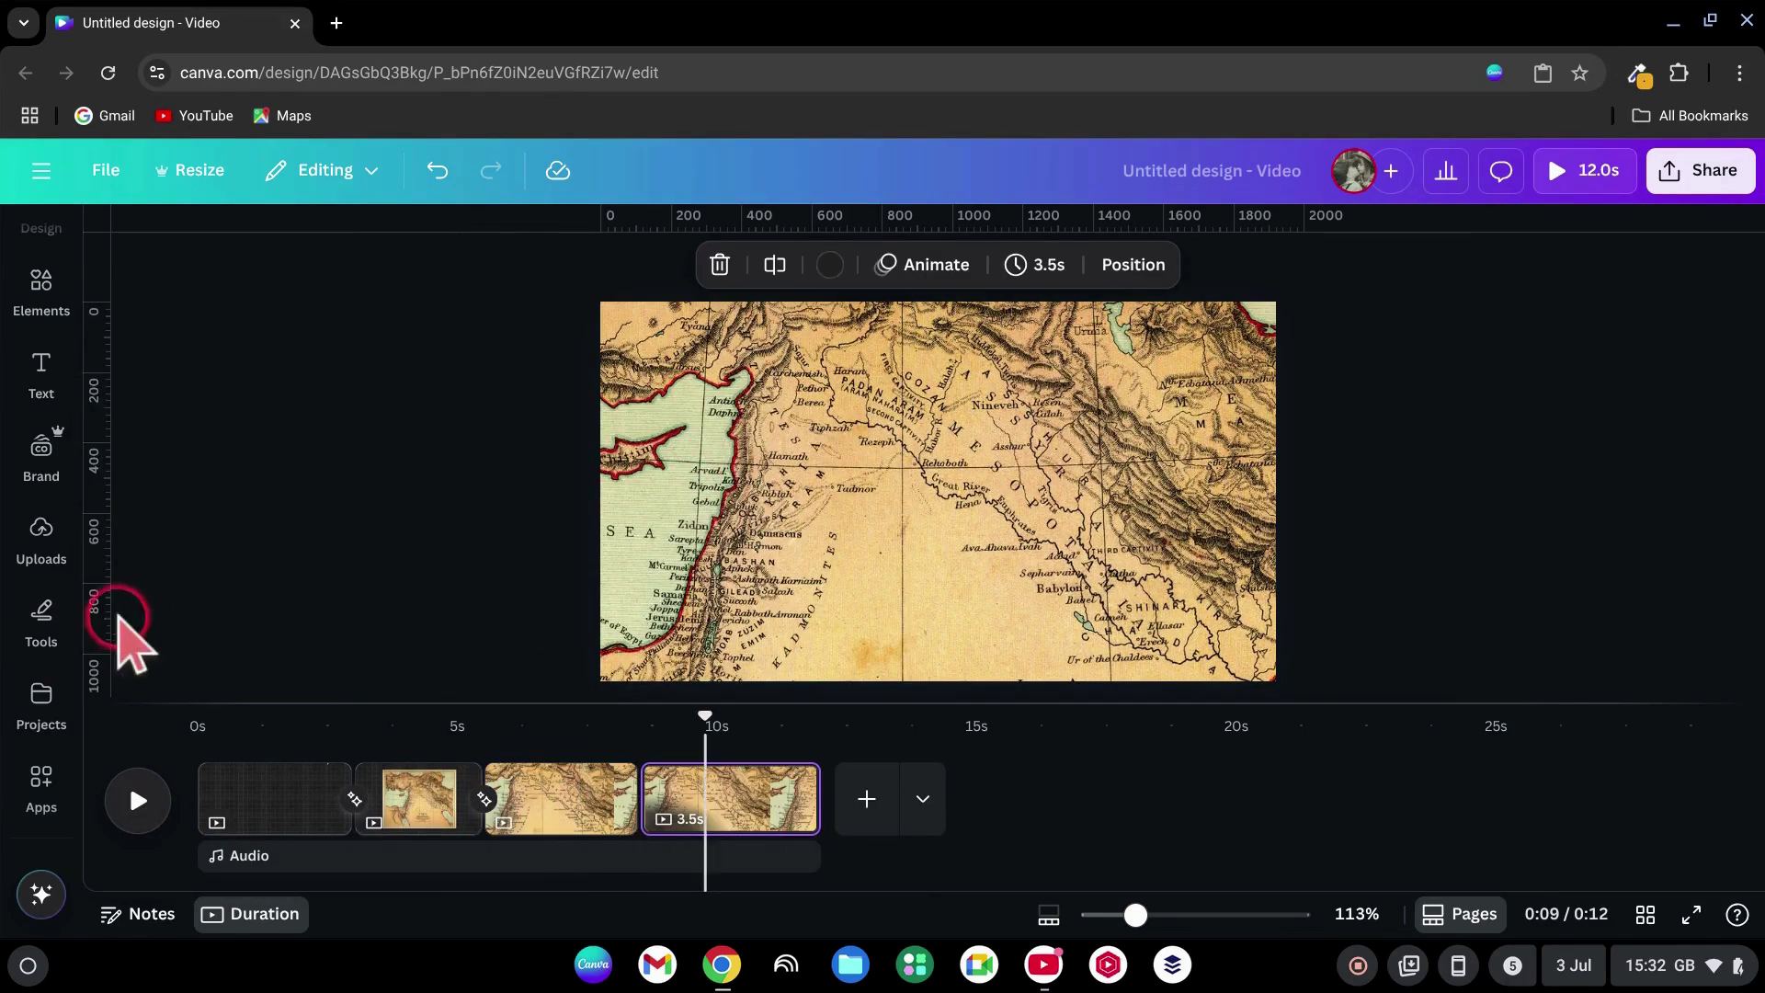
Step: Freehand-draw a red border around Mesopotamia on the fourth page
click(42, 614)
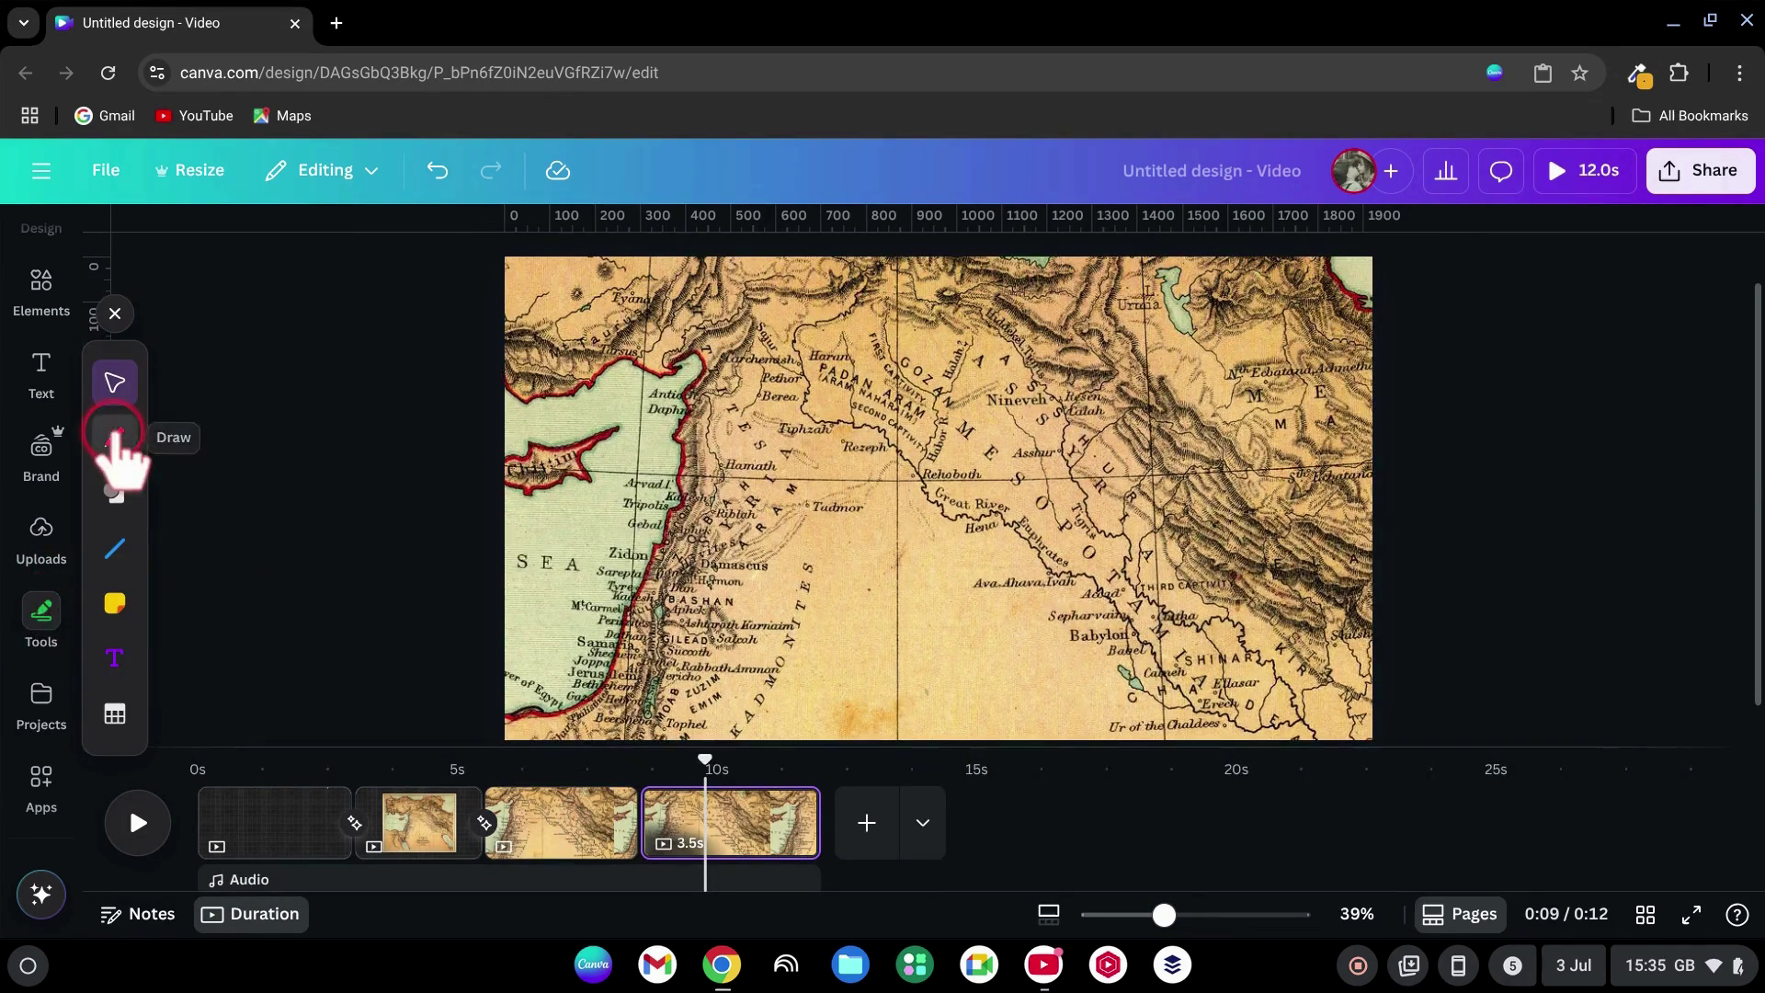
click(115, 434)
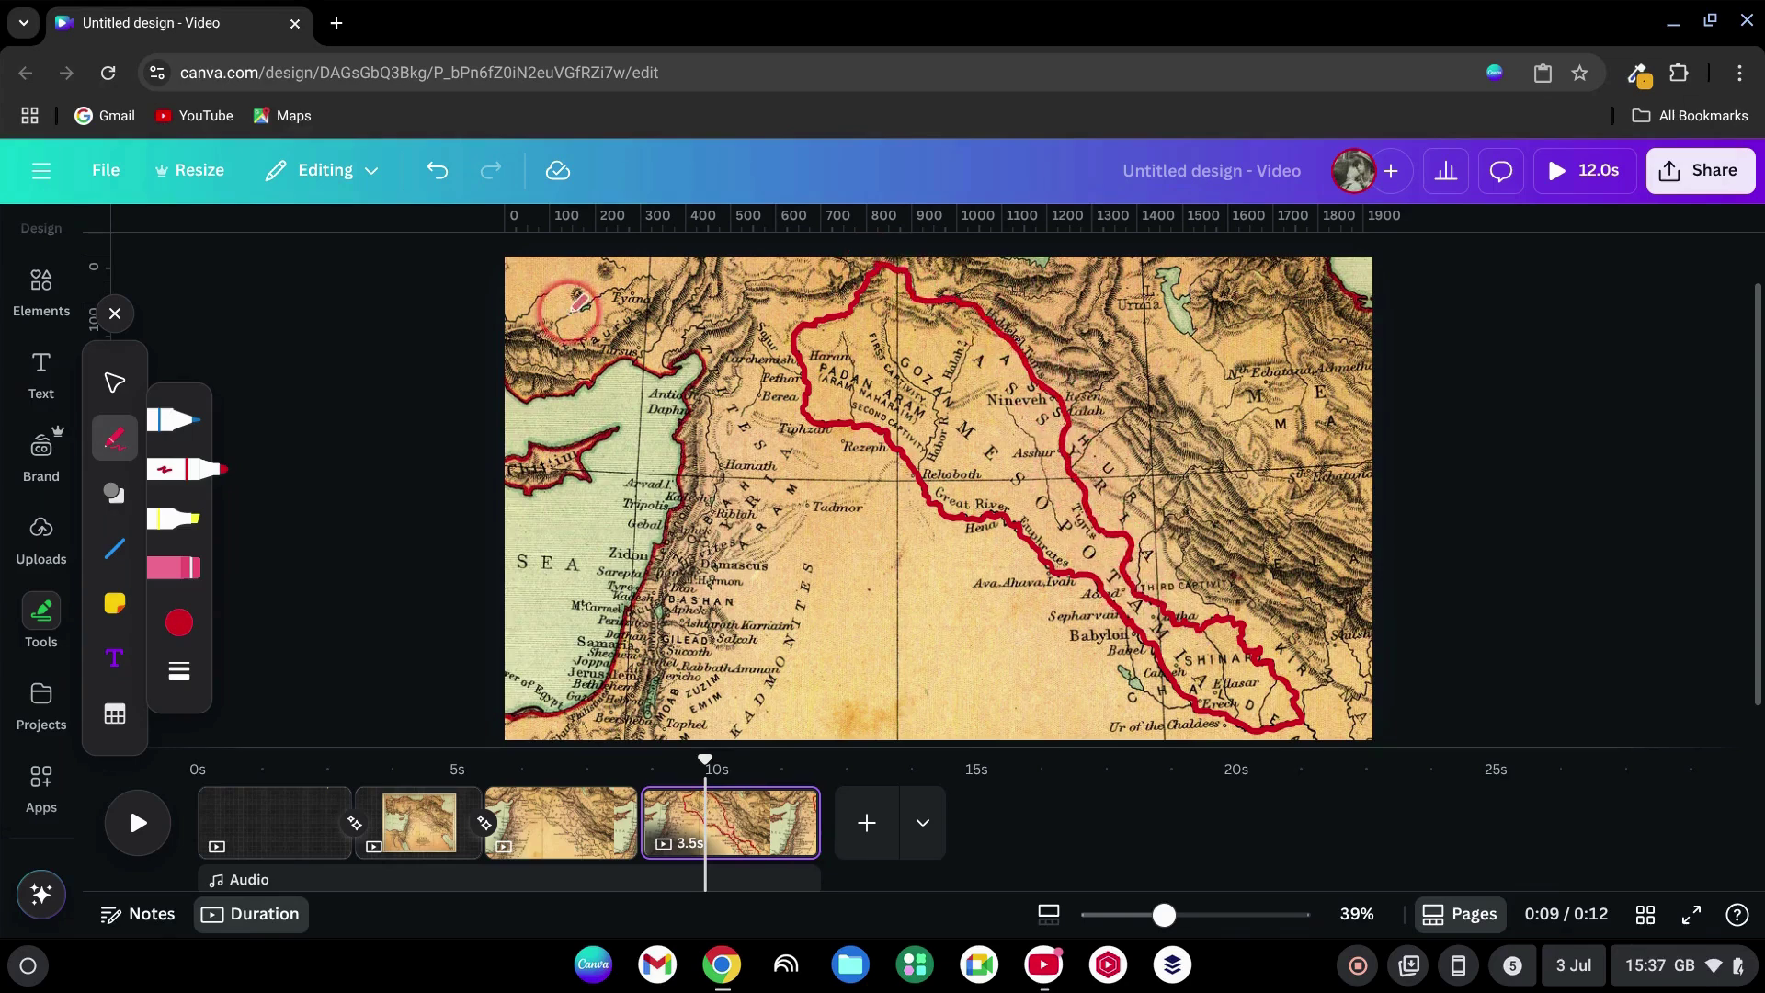
click(114, 313)
Step: Give the red border a Wipe animation on enter at the slowest speed
click(946, 478)
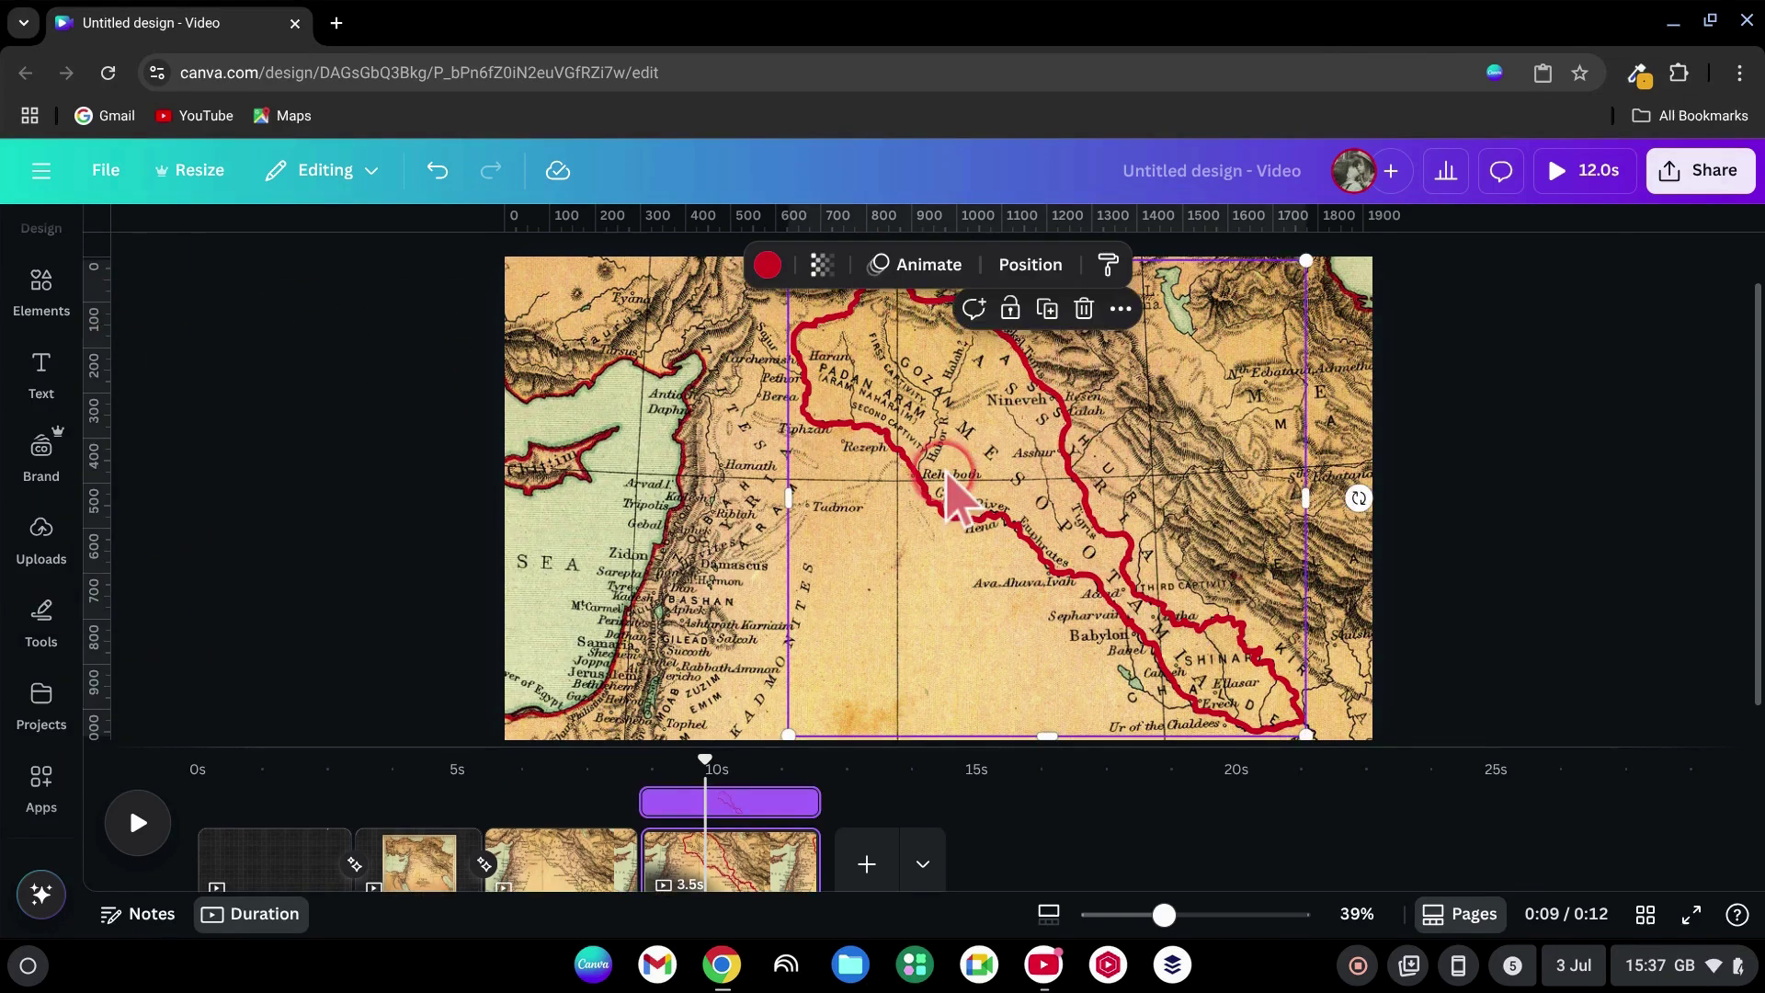
click(922, 262)
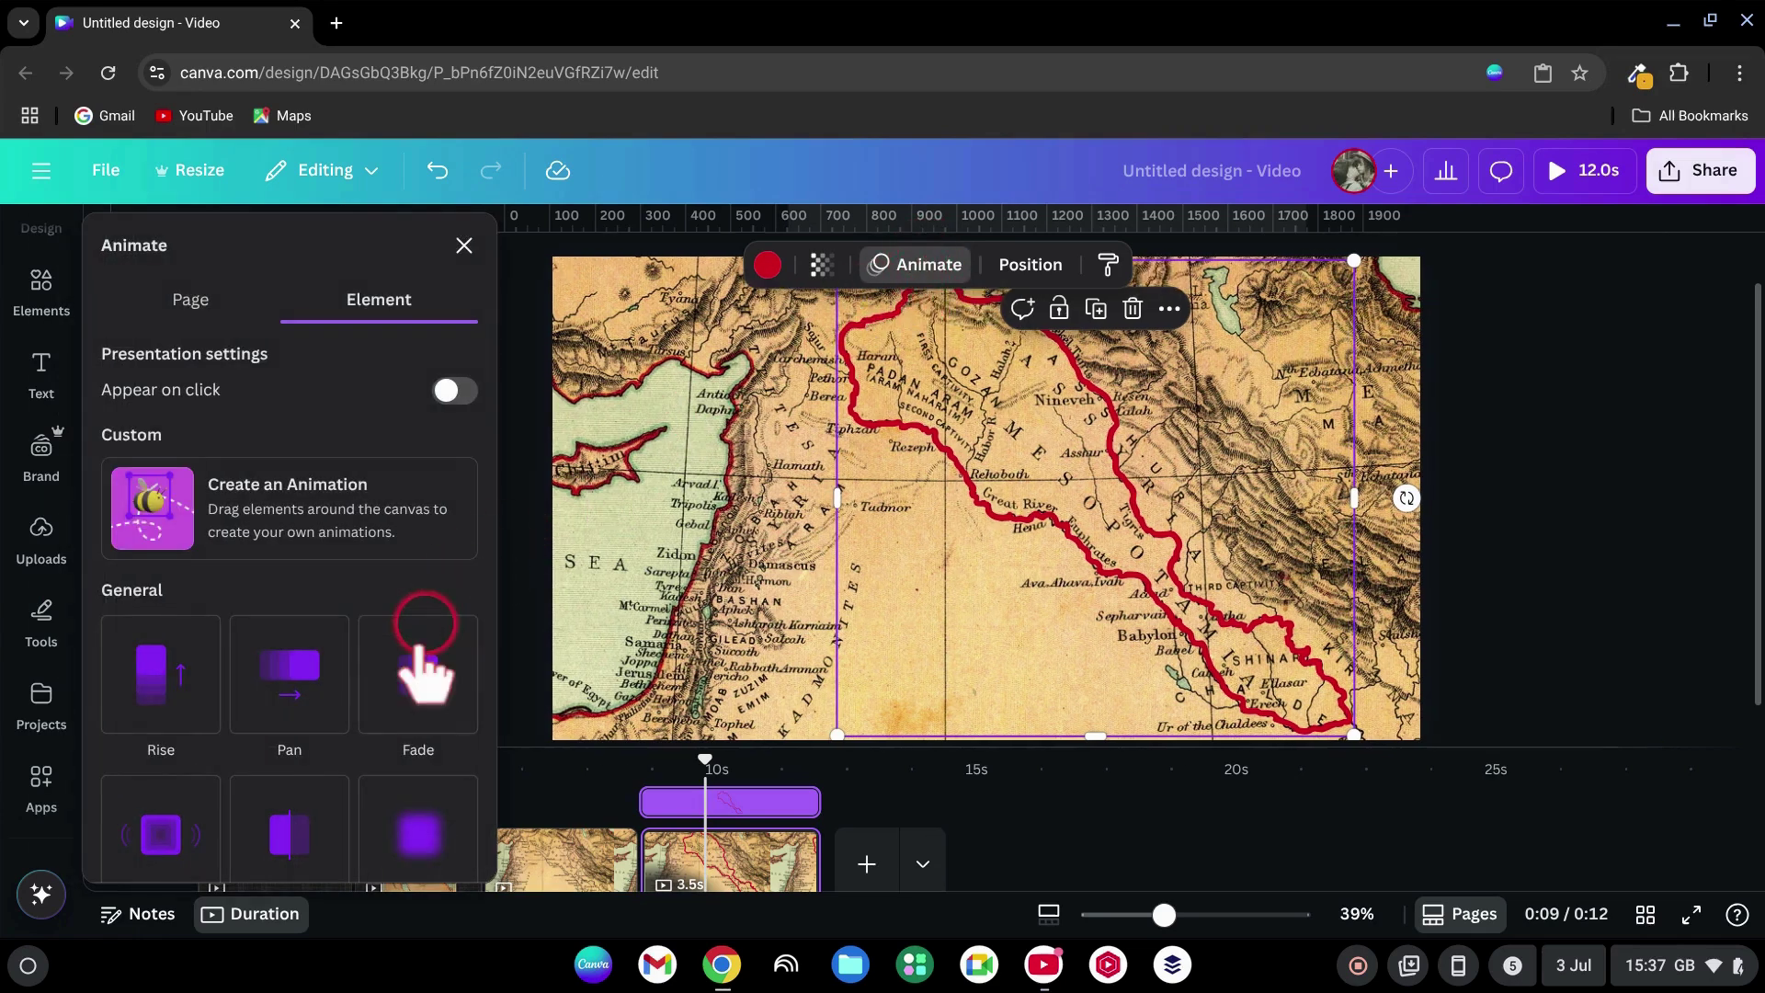
click(290, 828)
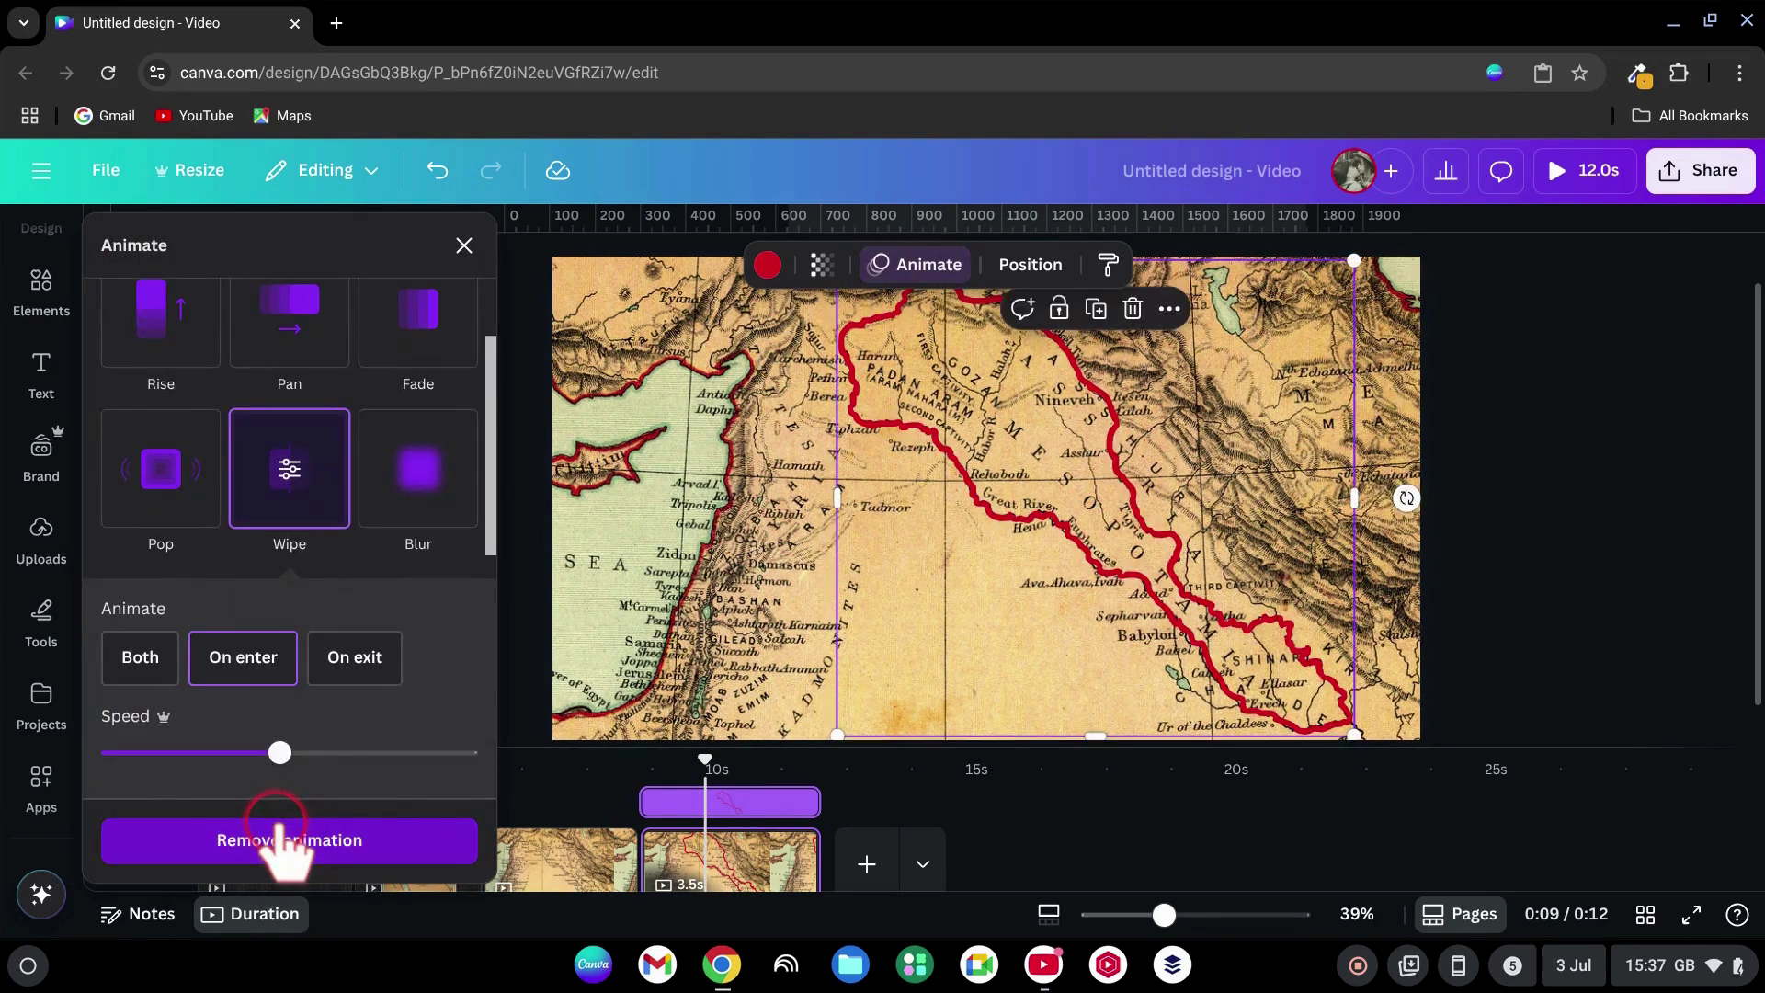
scroll(298, 776, down, 1)
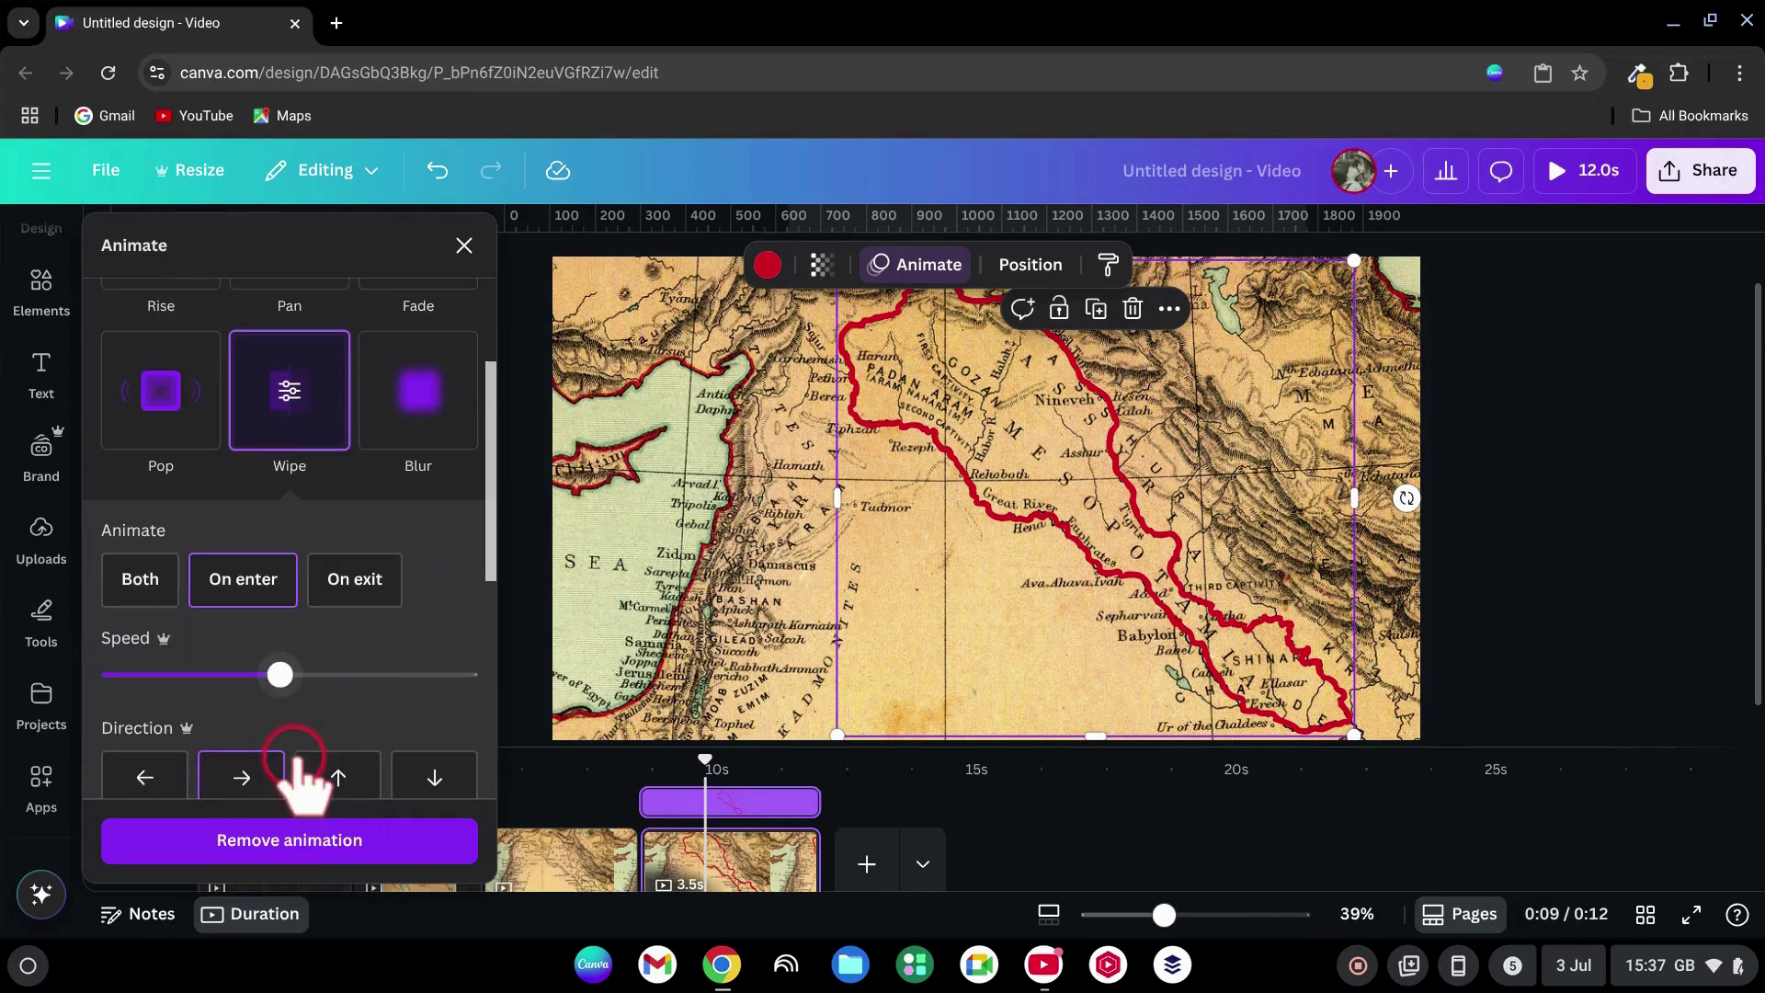
drag(92, 638, 164, 658)
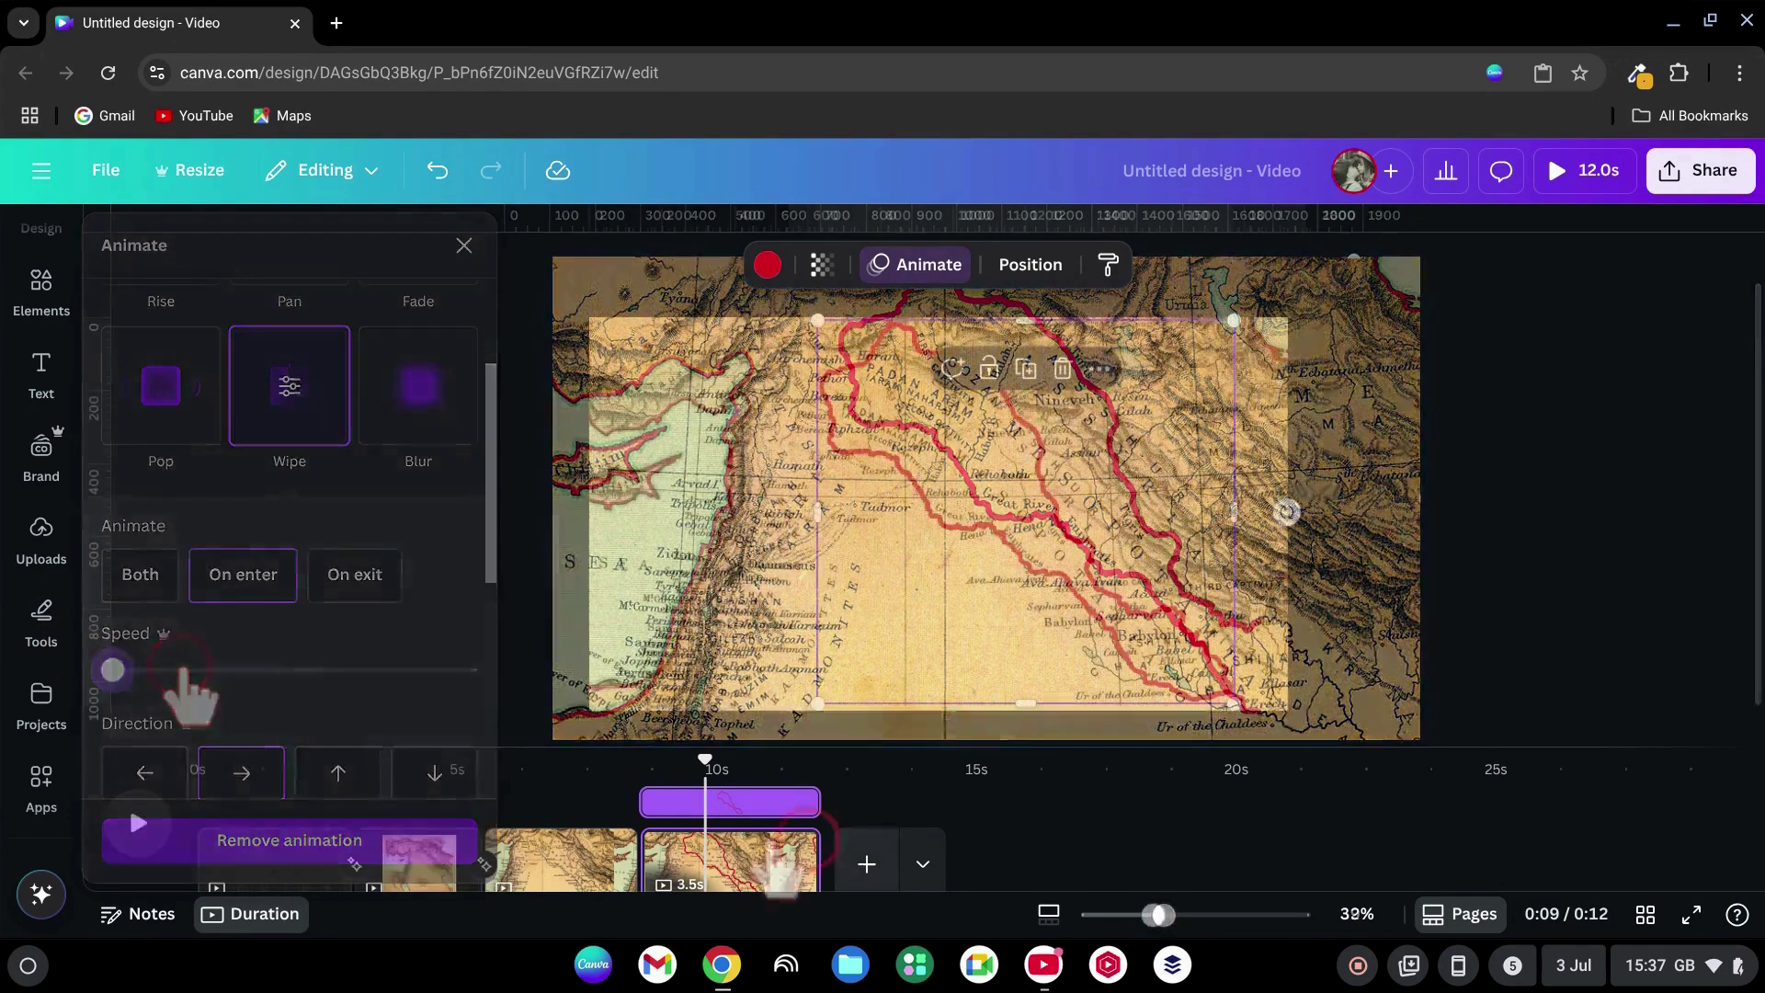
click(748, 875)
Step: Duplicate the red-bordered page and shift the map slightly right on the copy
right_click(749, 875)
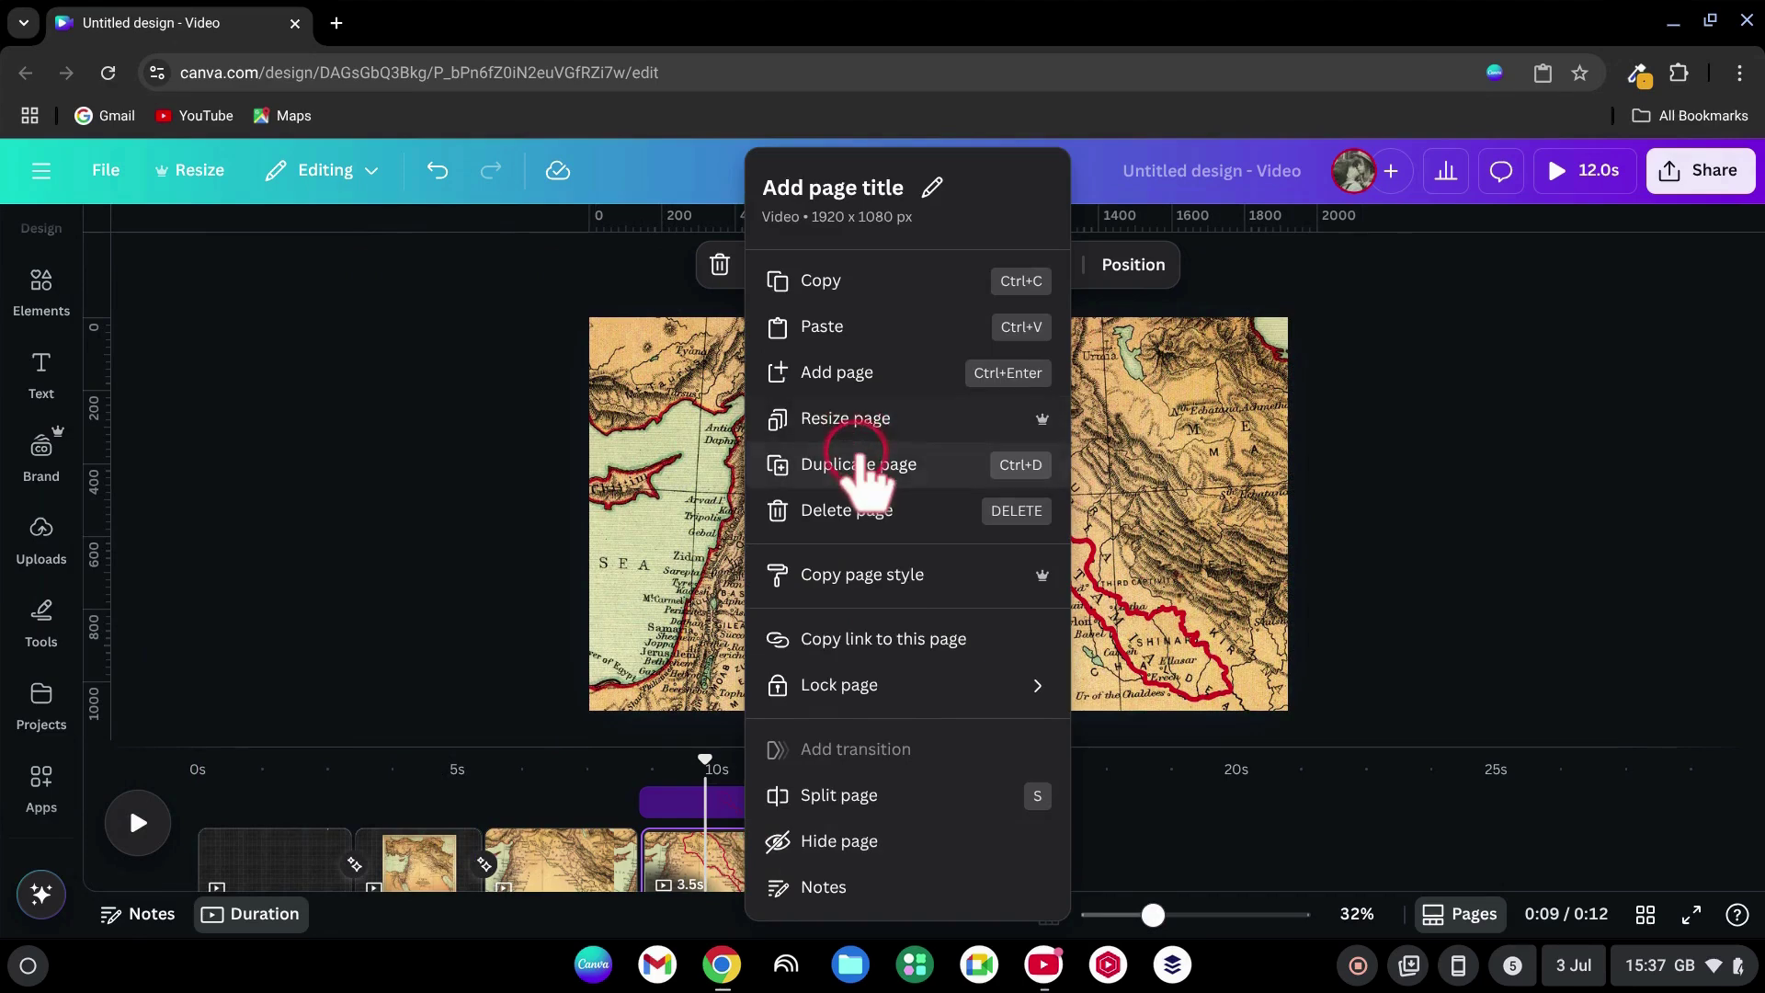
click(862, 464)
click(774, 520)
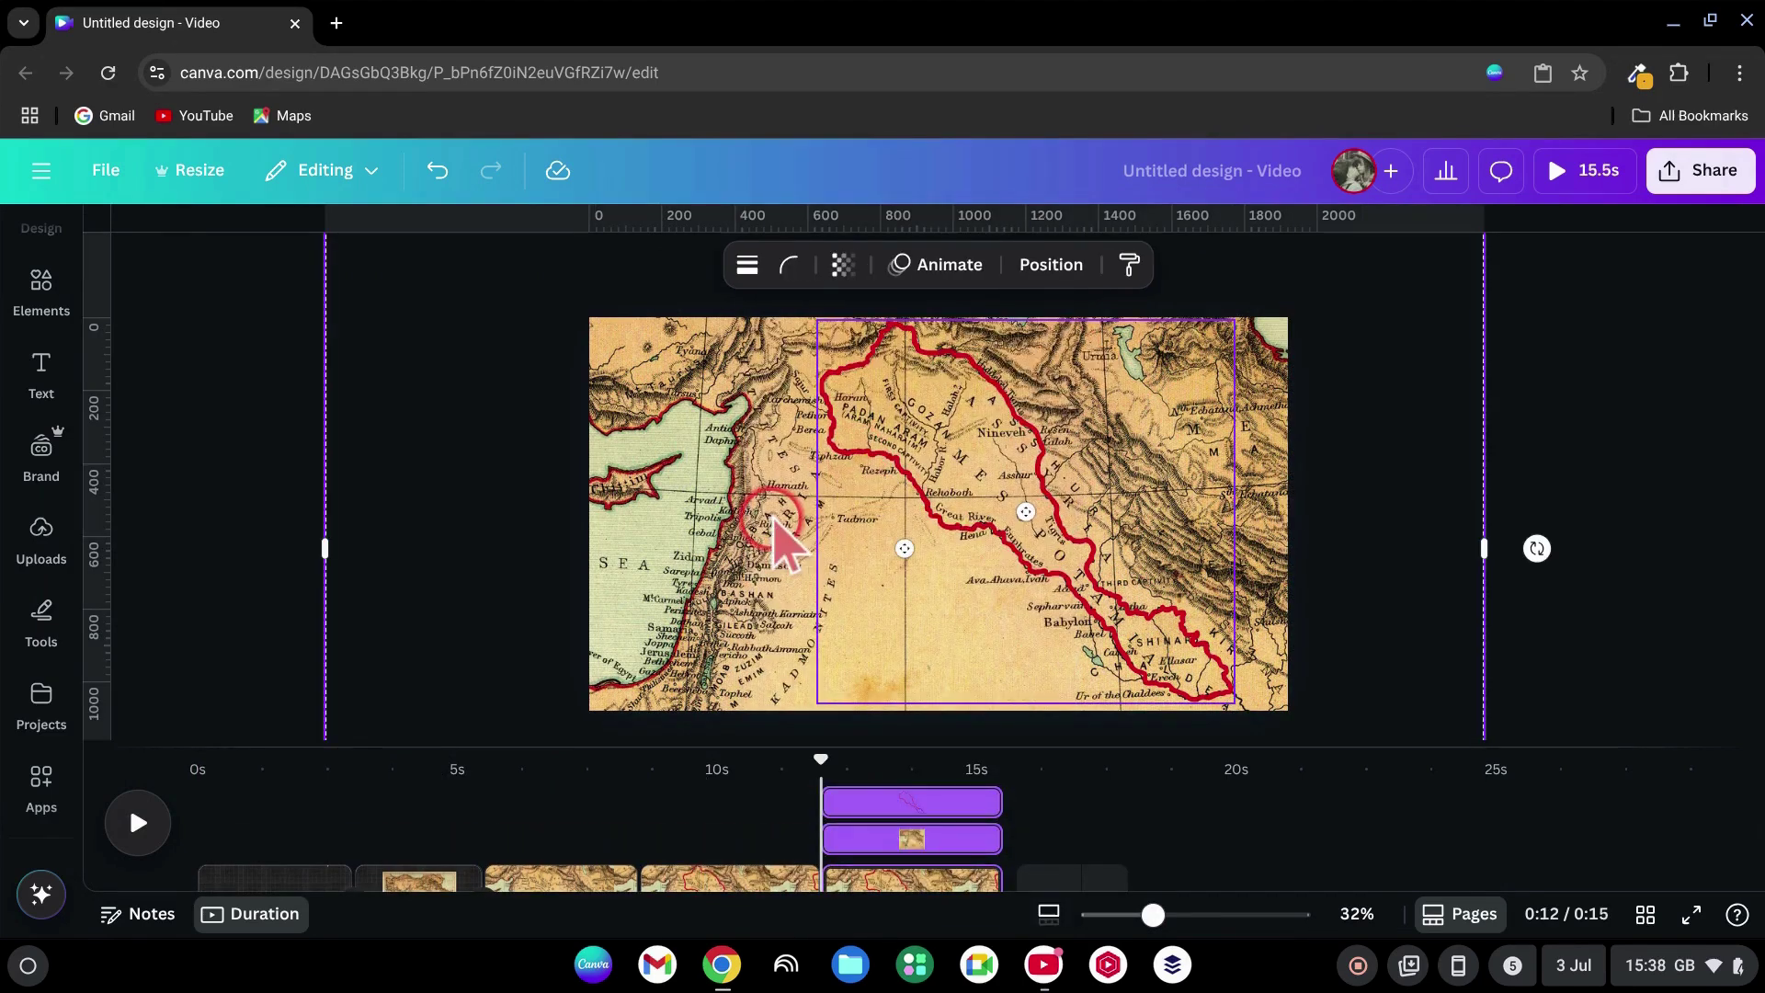
drag(774, 520, 820, 519)
Step: Link pages 4 and 5 with a 0.6-second Match & Move transition
click(780, 843)
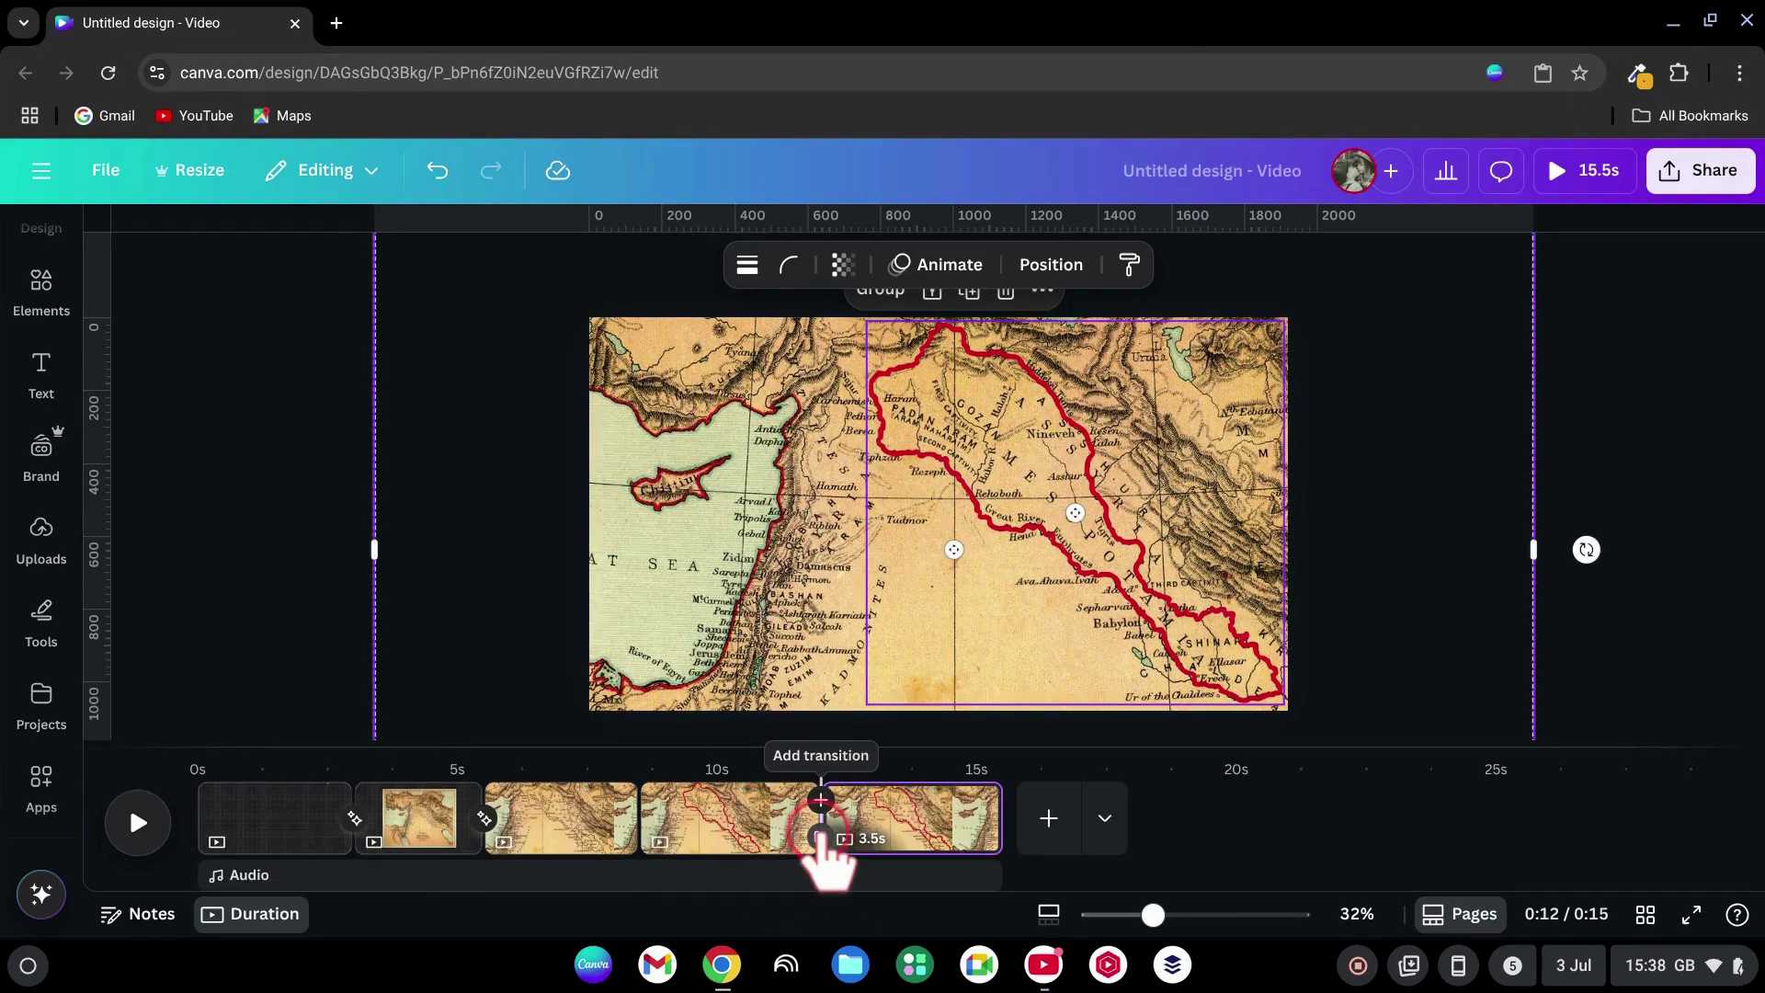
click(820, 835)
click(183, 690)
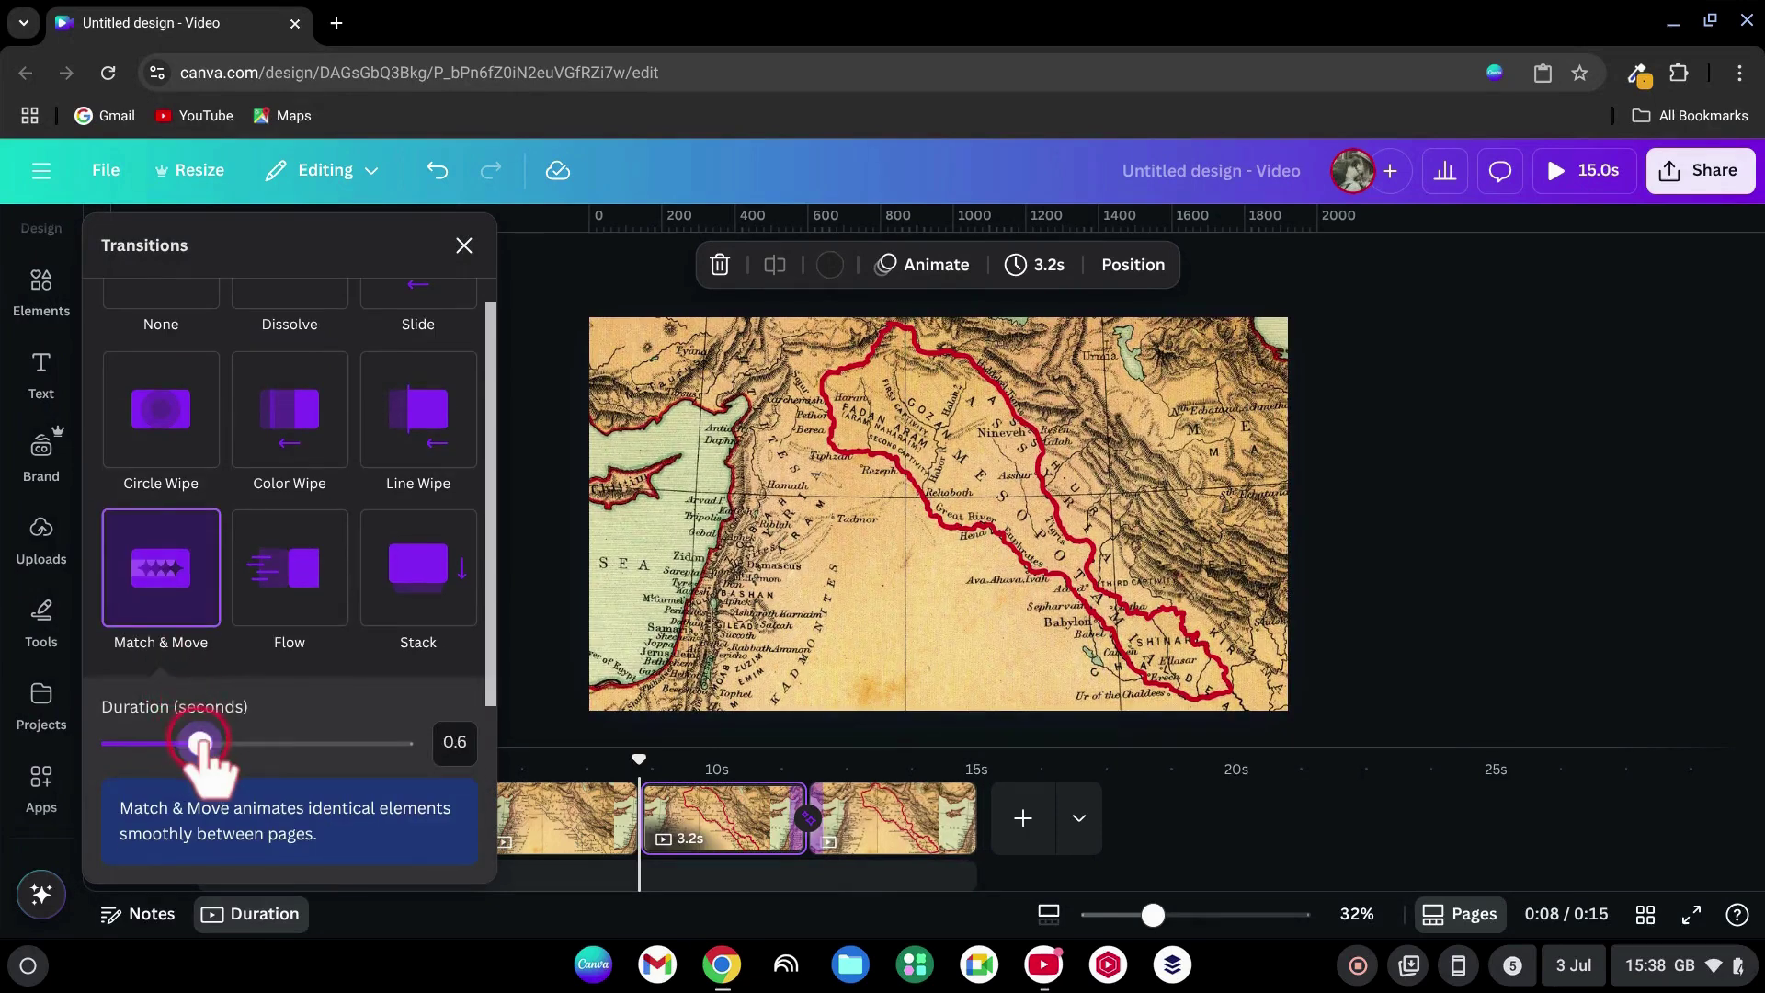
right_click(832, 823)
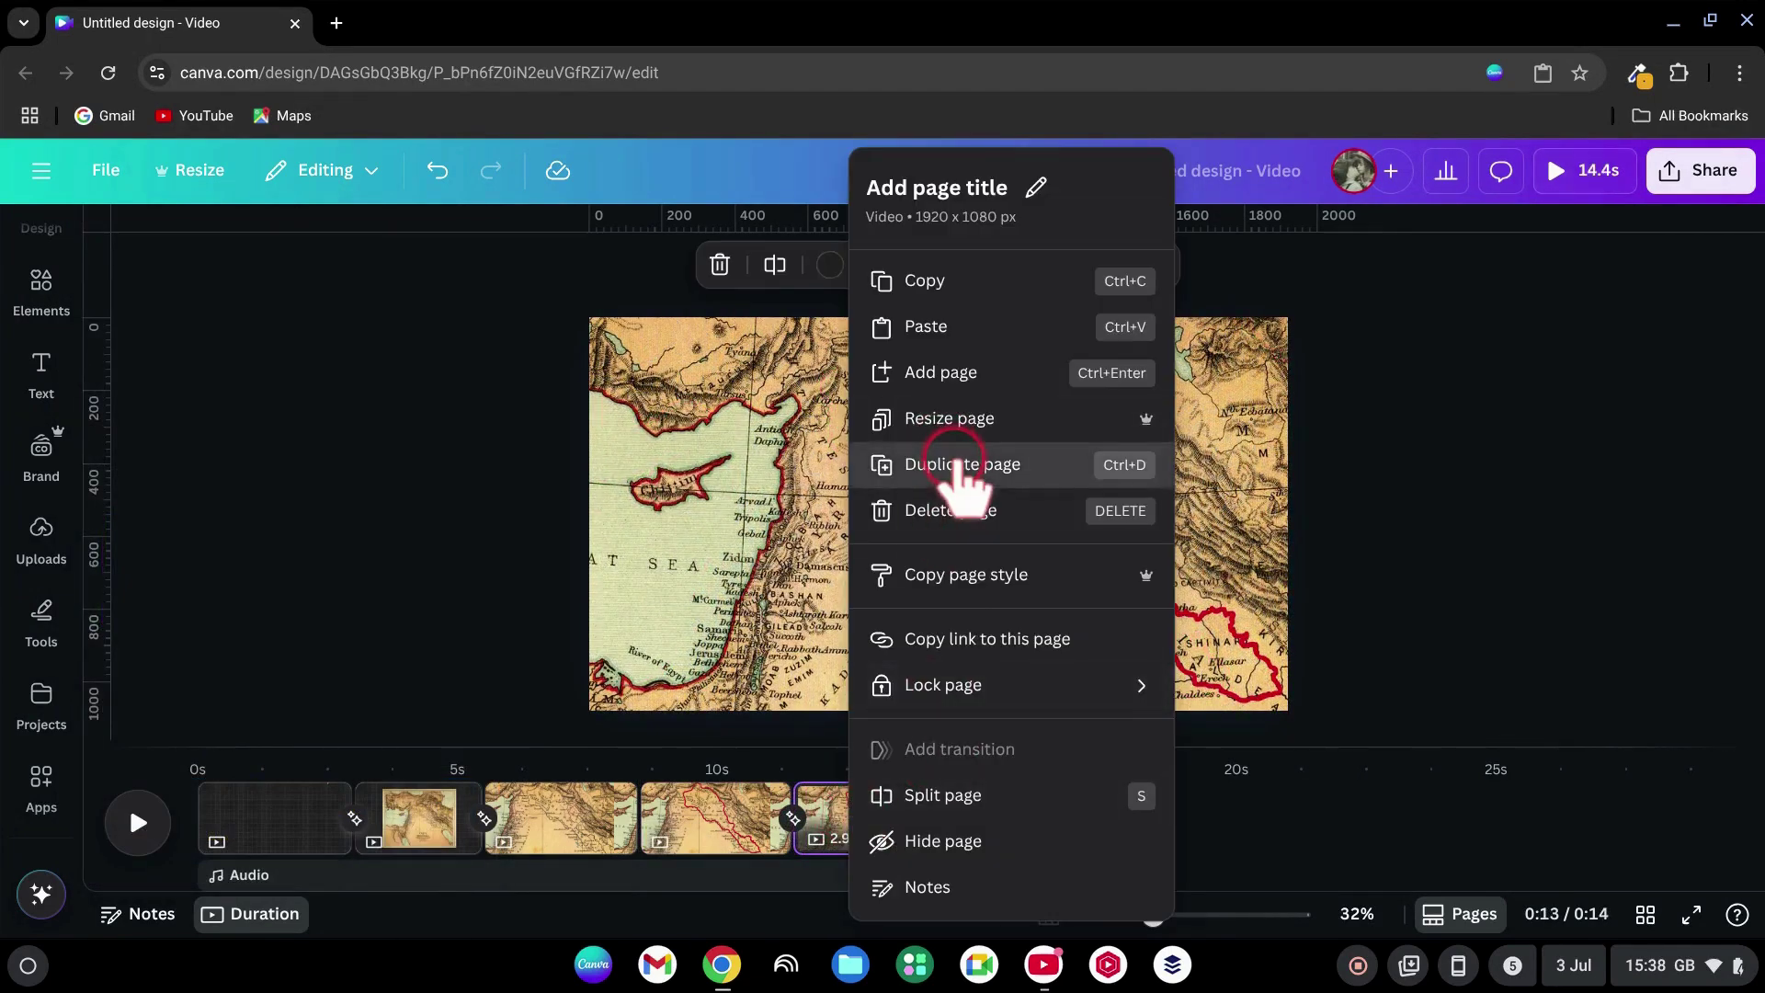
Step: Duplicate into a sixth page and paste a semi-transparent red circle over Mesopotamia
click(963, 469)
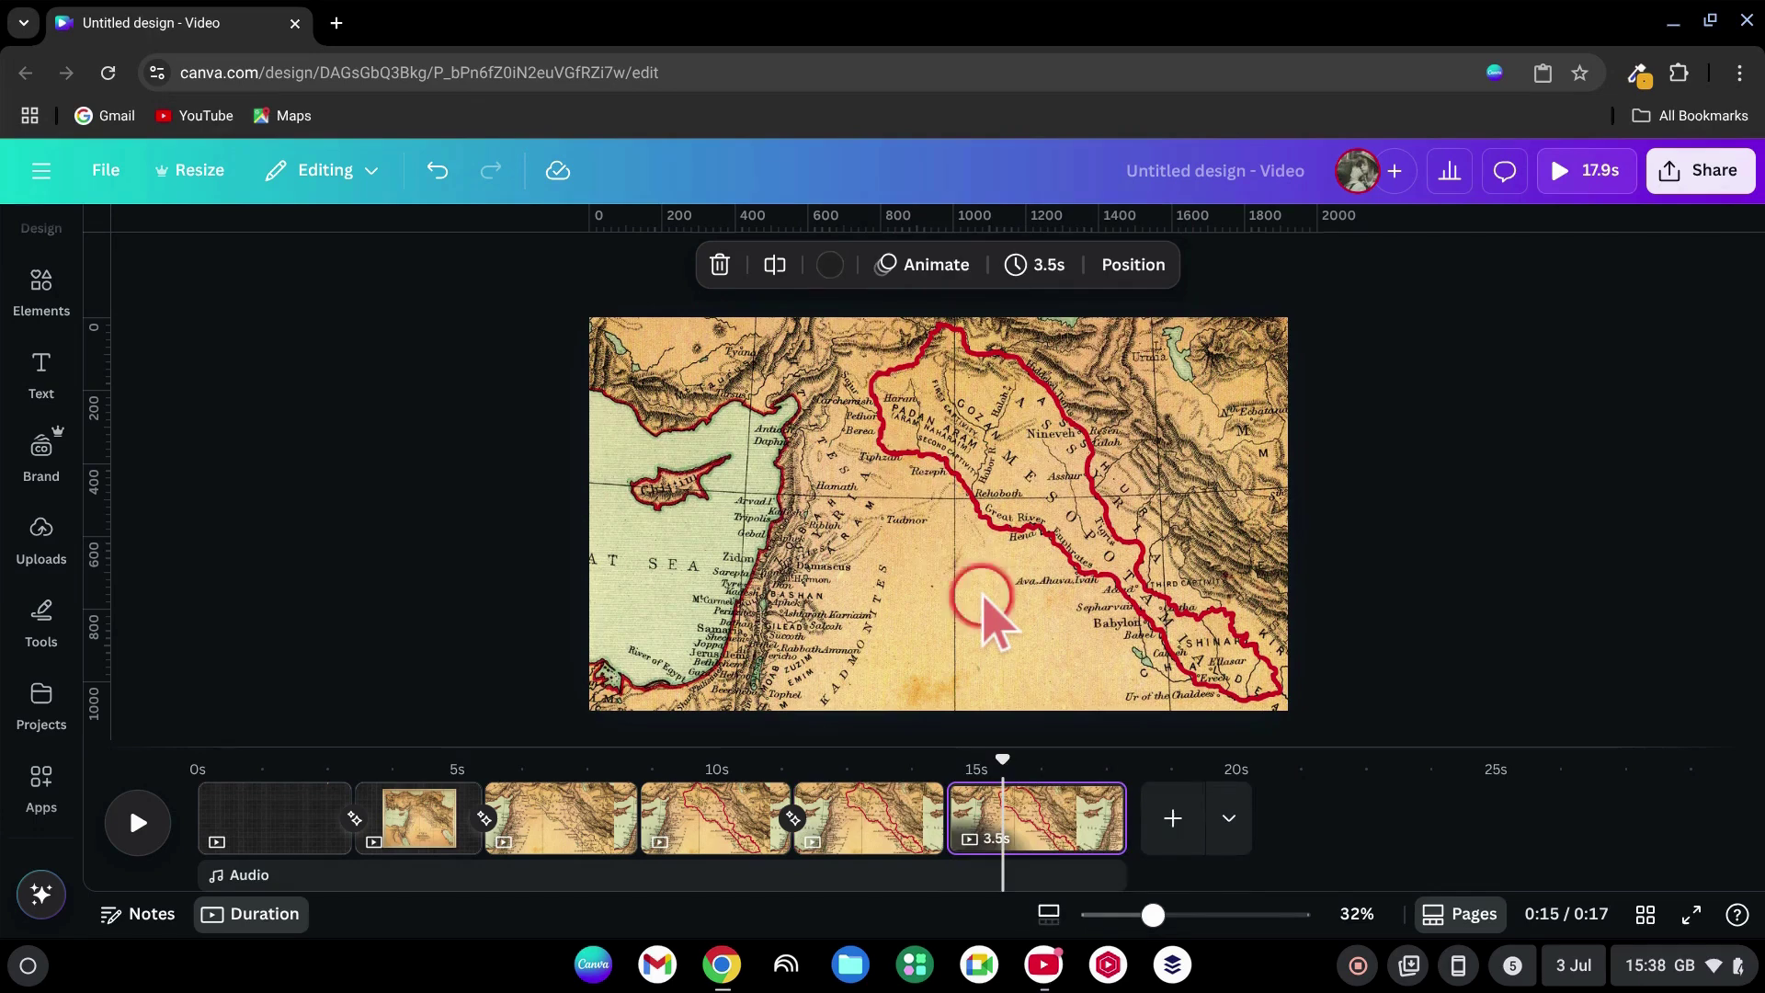
key(ctrl+v)
drag(941, 543, 995, 447)
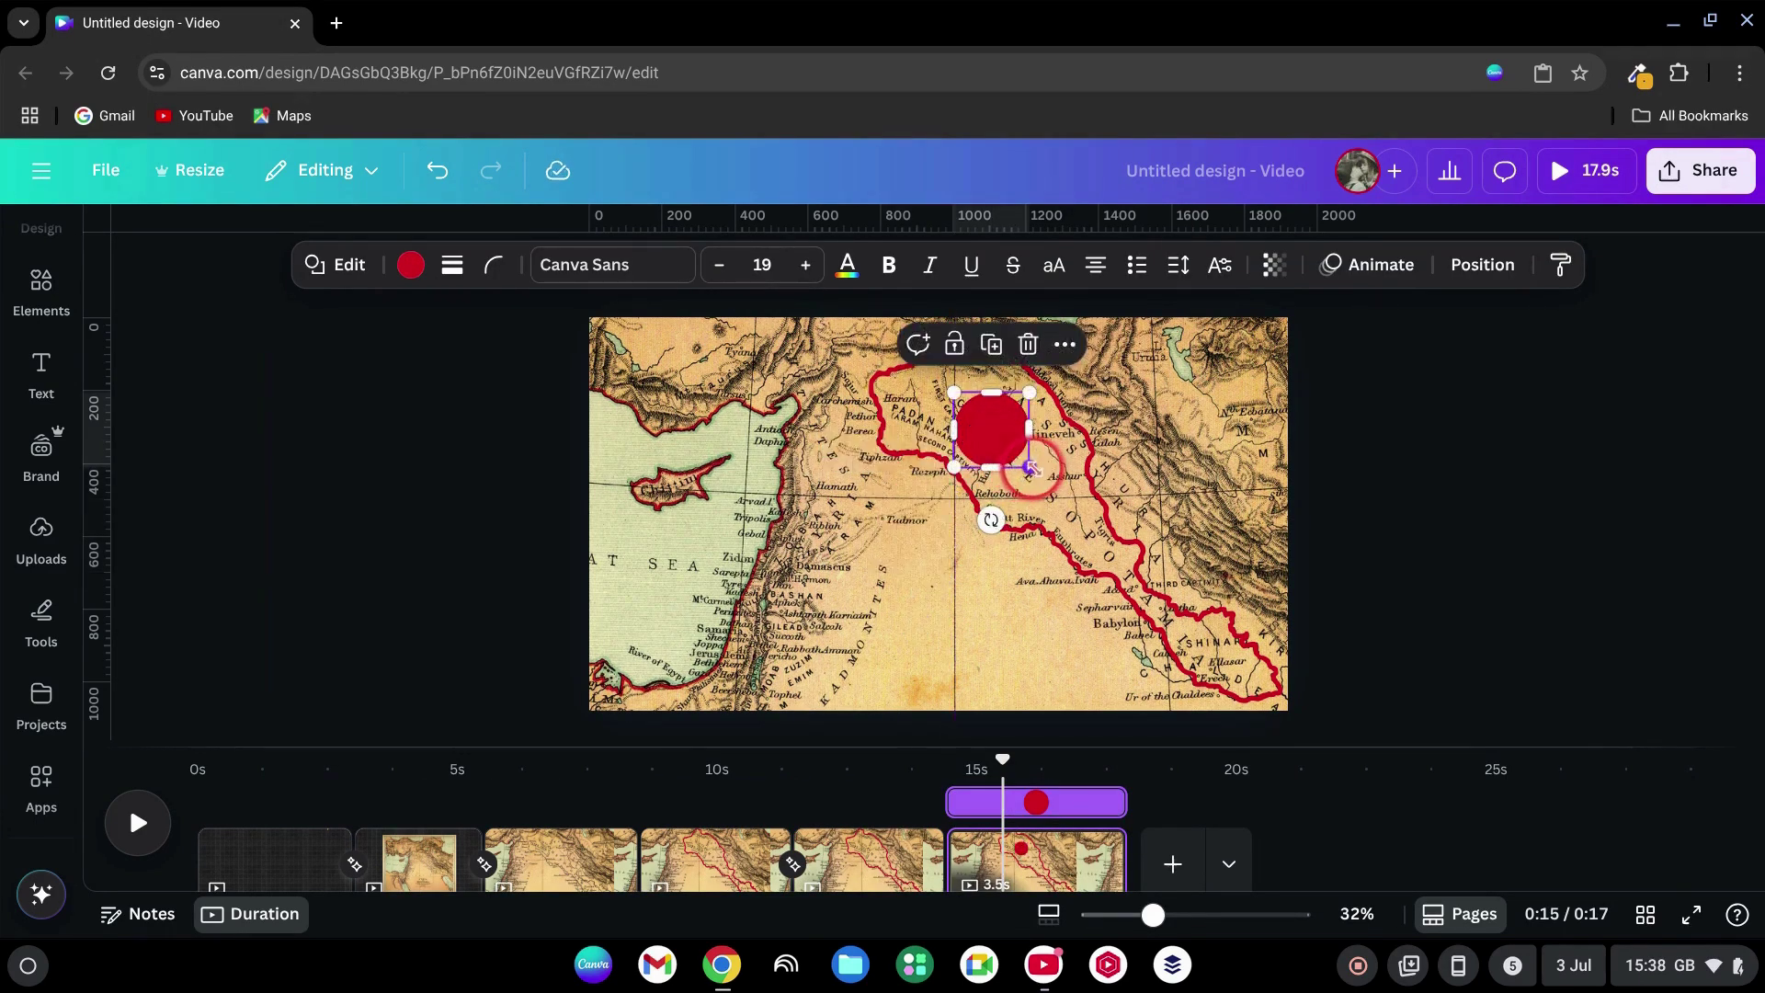
click(1272, 267)
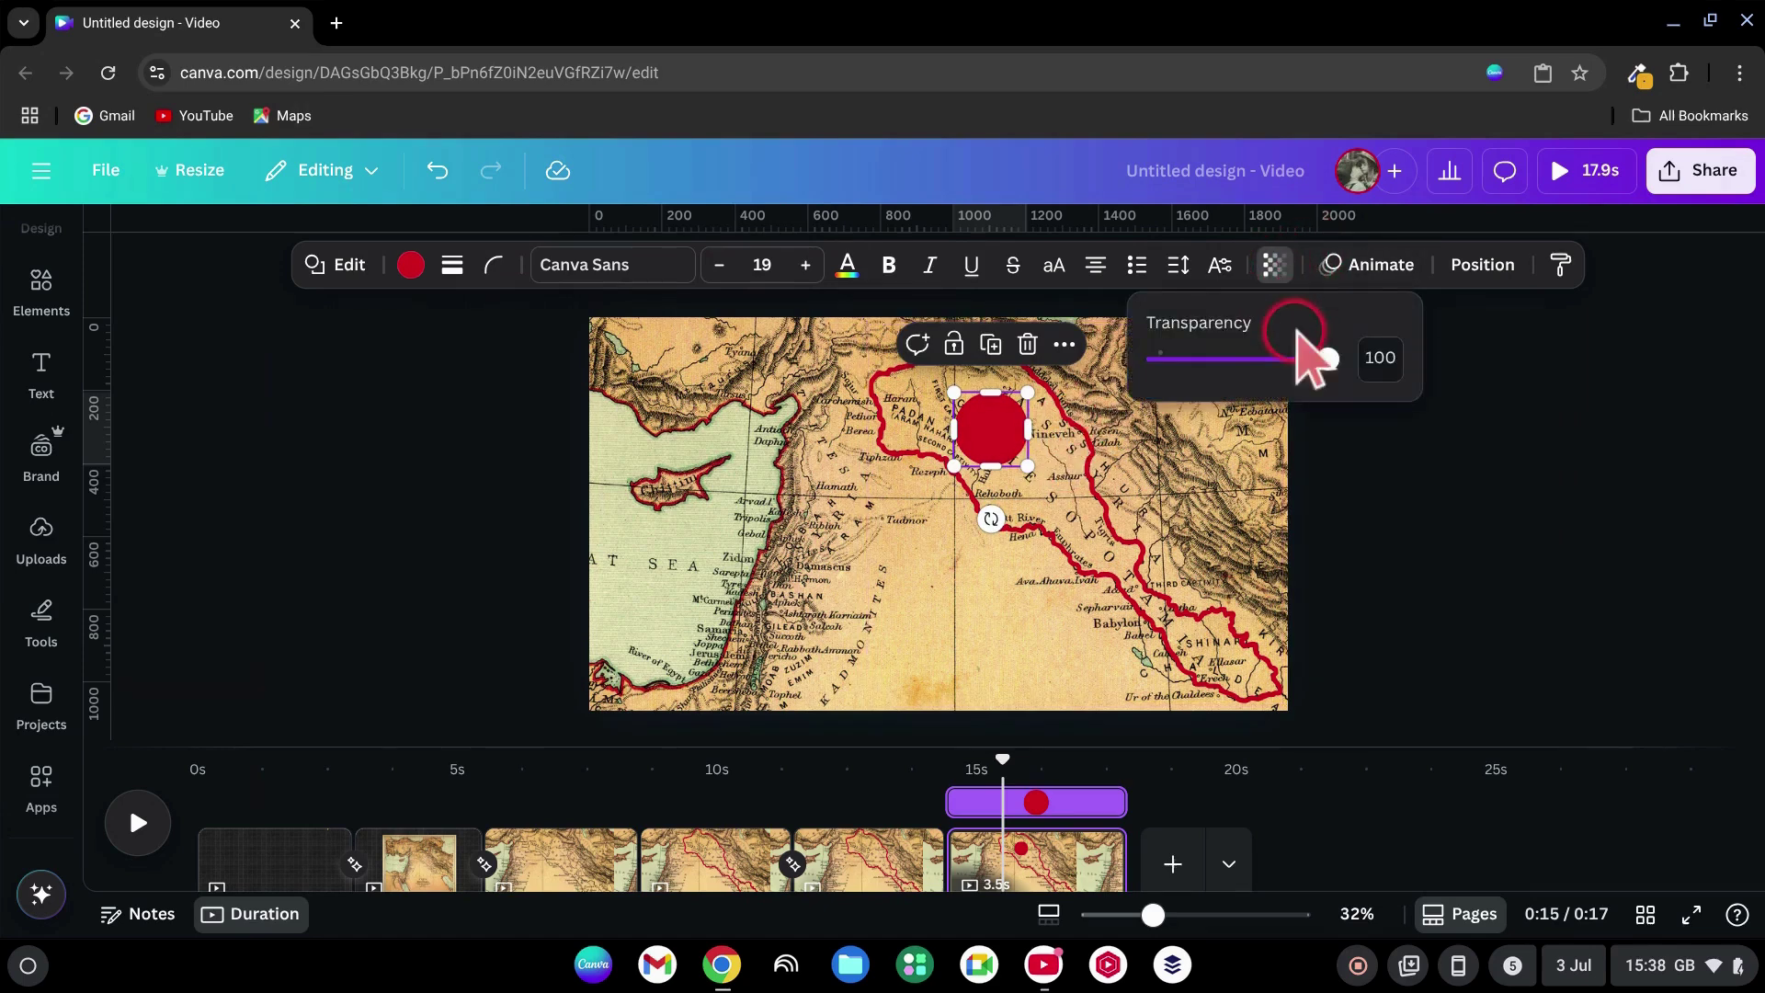
drag(1327, 358, 1296, 359)
Step: Give the circle a Pop animation on enter only, then shrink the copied circle onto Cyprus
click(1365, 266)
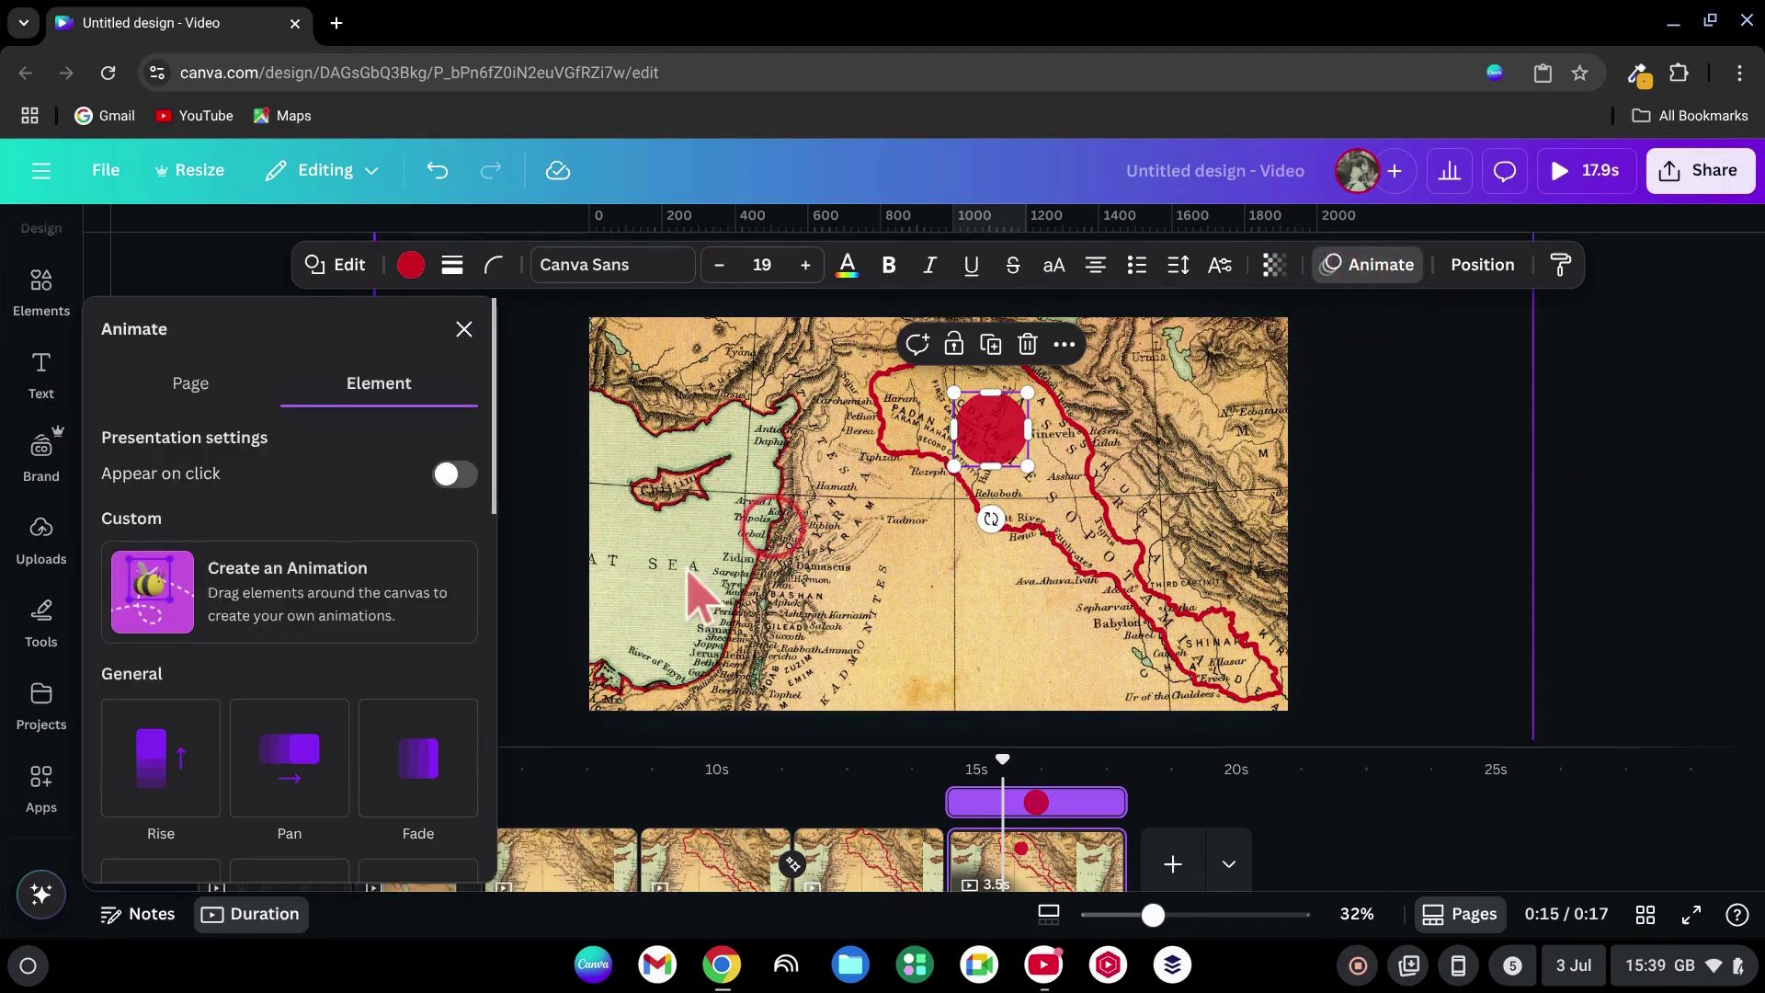
scroll(161, 786, down, 2)
click(161, 787)
scroll(156, 768, down, 2)
click(243, 719)
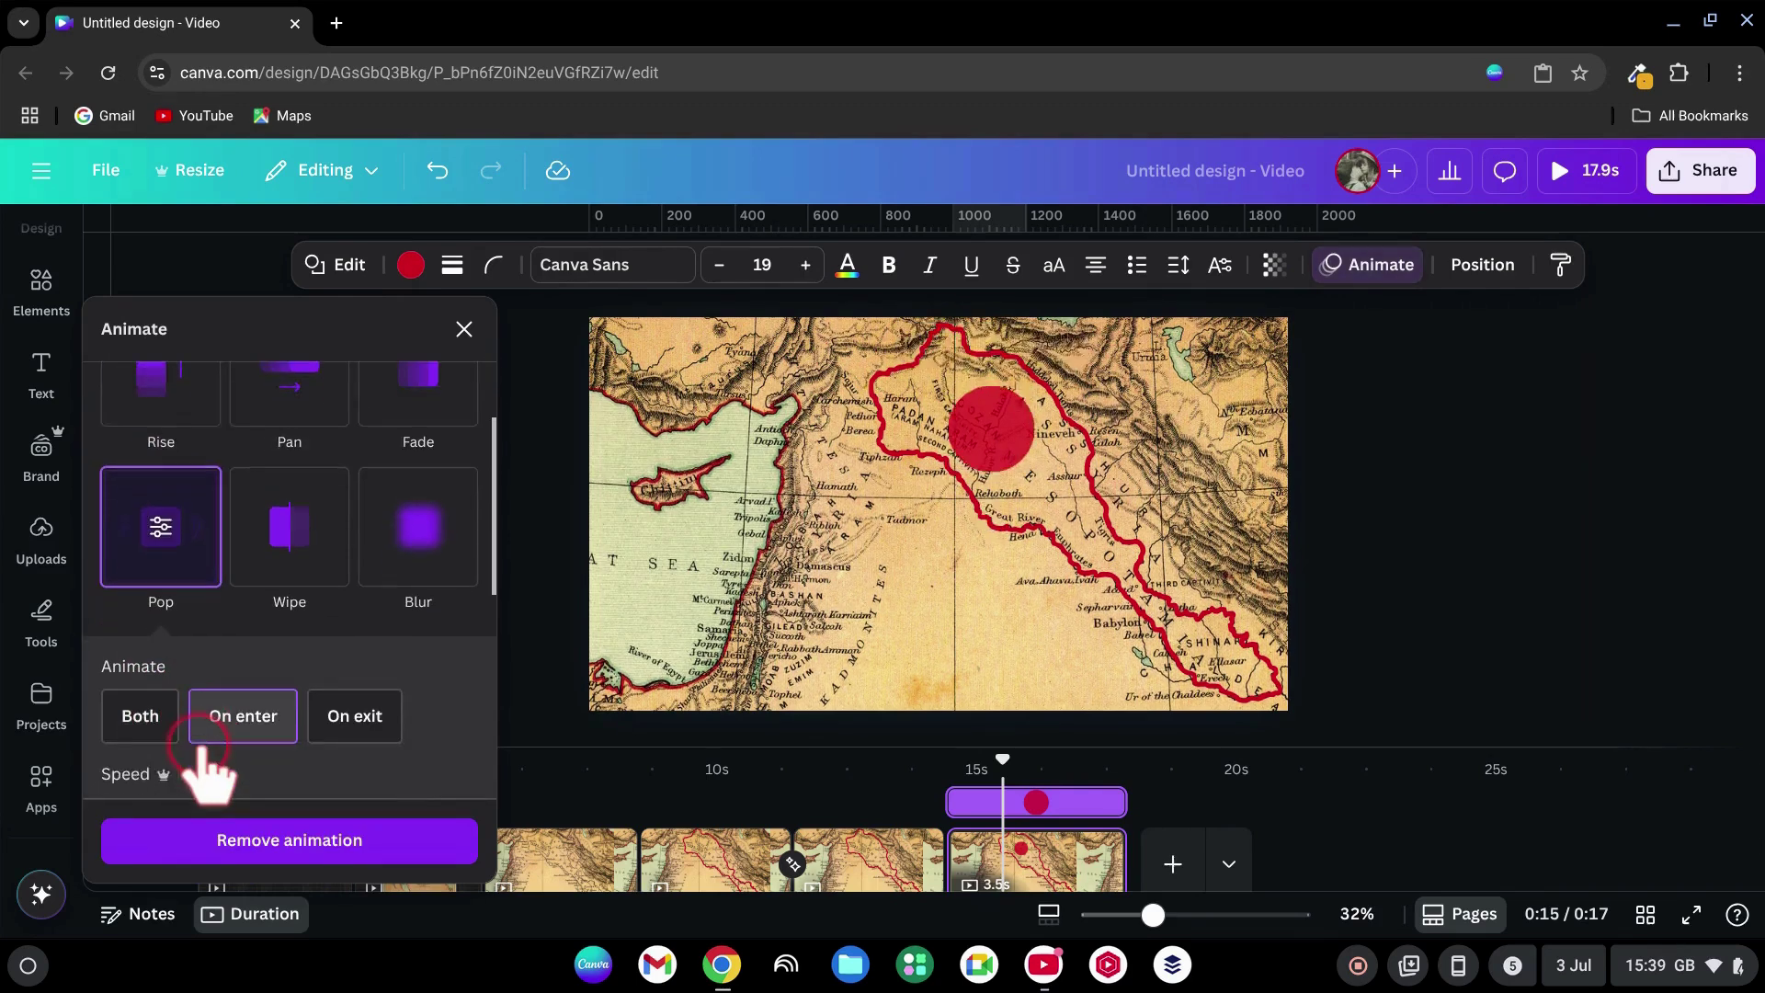
scroll(340, 542, down, 1)
click(464, 329)
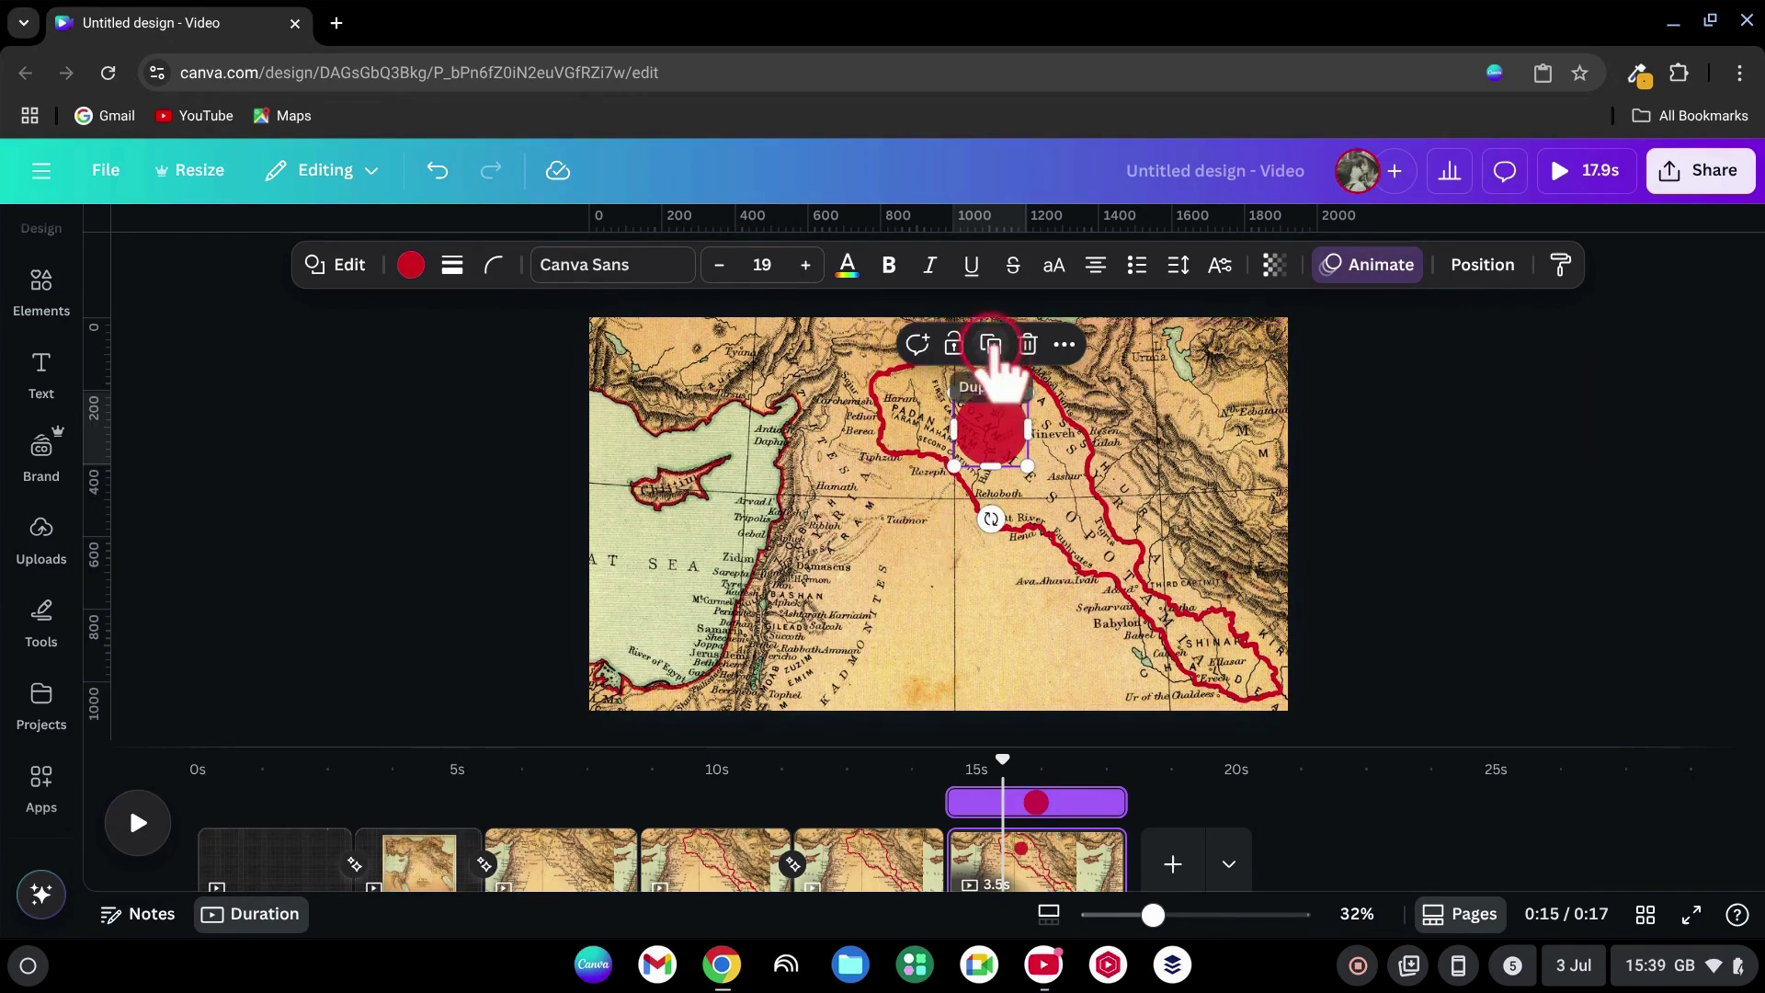
mouse_move(994, 405)
mouse_down()
mouse_move(1077, 355)
mouse_move(1004, 427)
mouse_up()
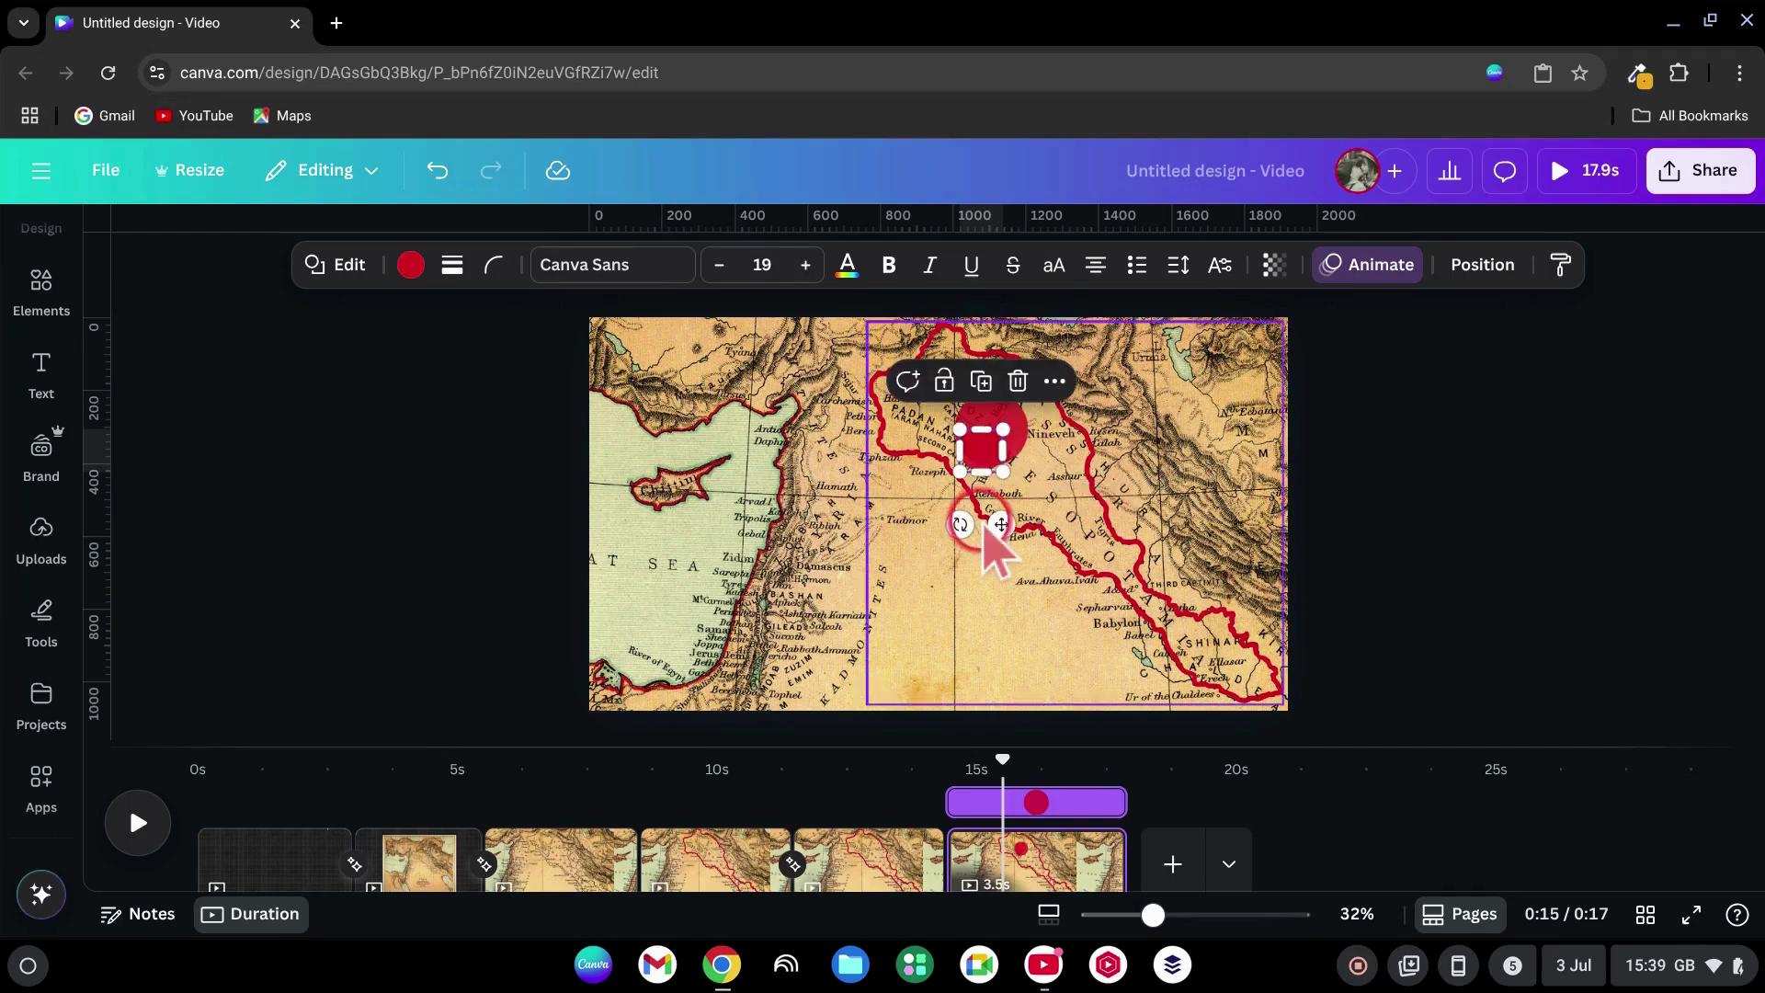
drag(985, 515, 687, 548)
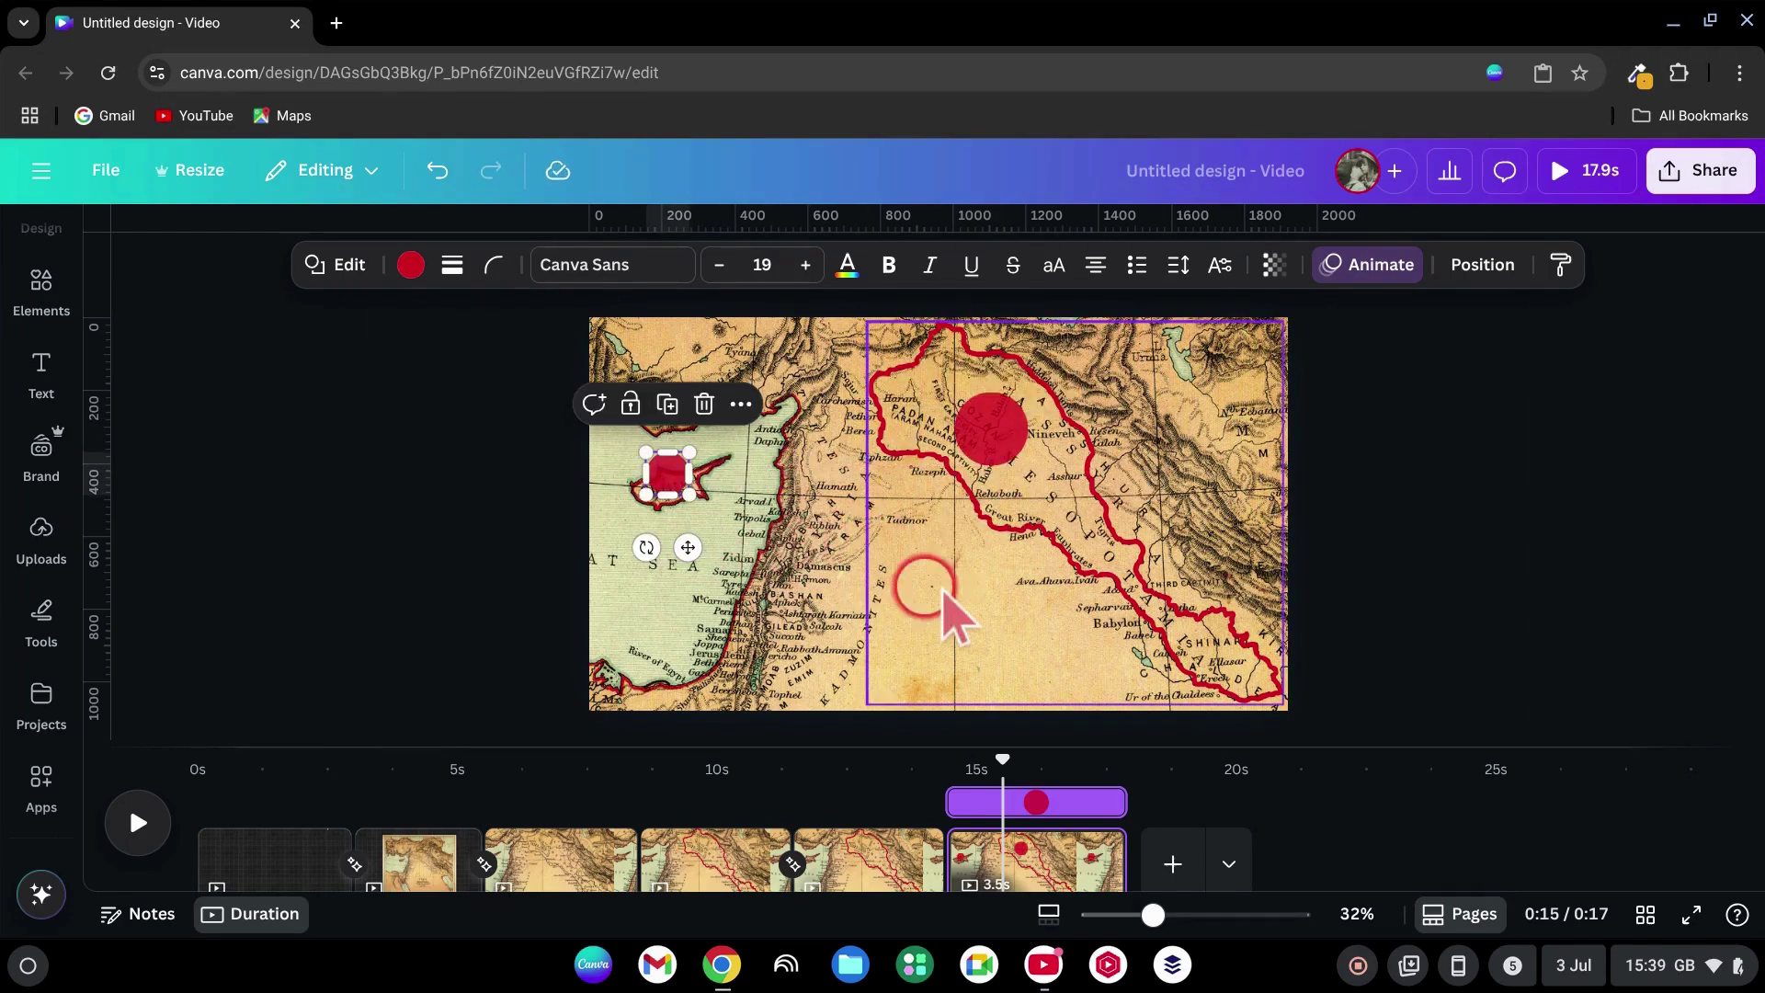
Step: Stretch the line between the Cyprus and Nineveh circles and make it dashed and curved
click(952, 593)
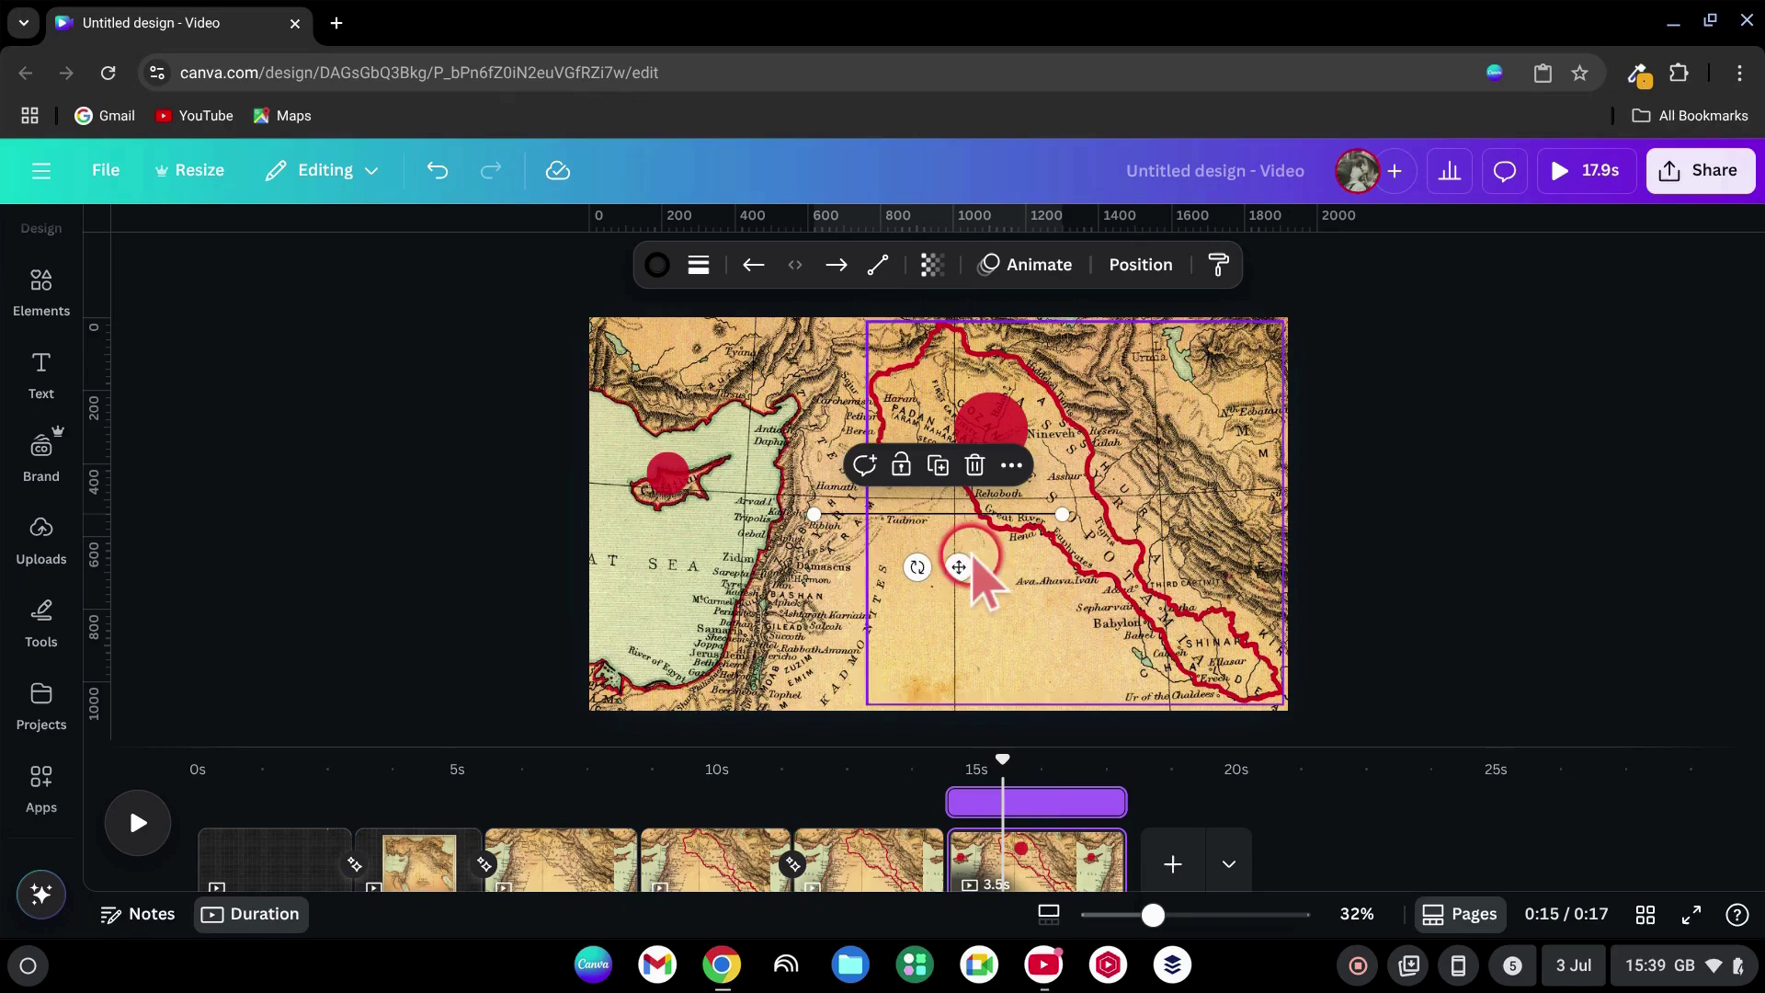
drag(959, 566, 813, 525)
drag(917, 473, 991, 427)
click(699, 265)
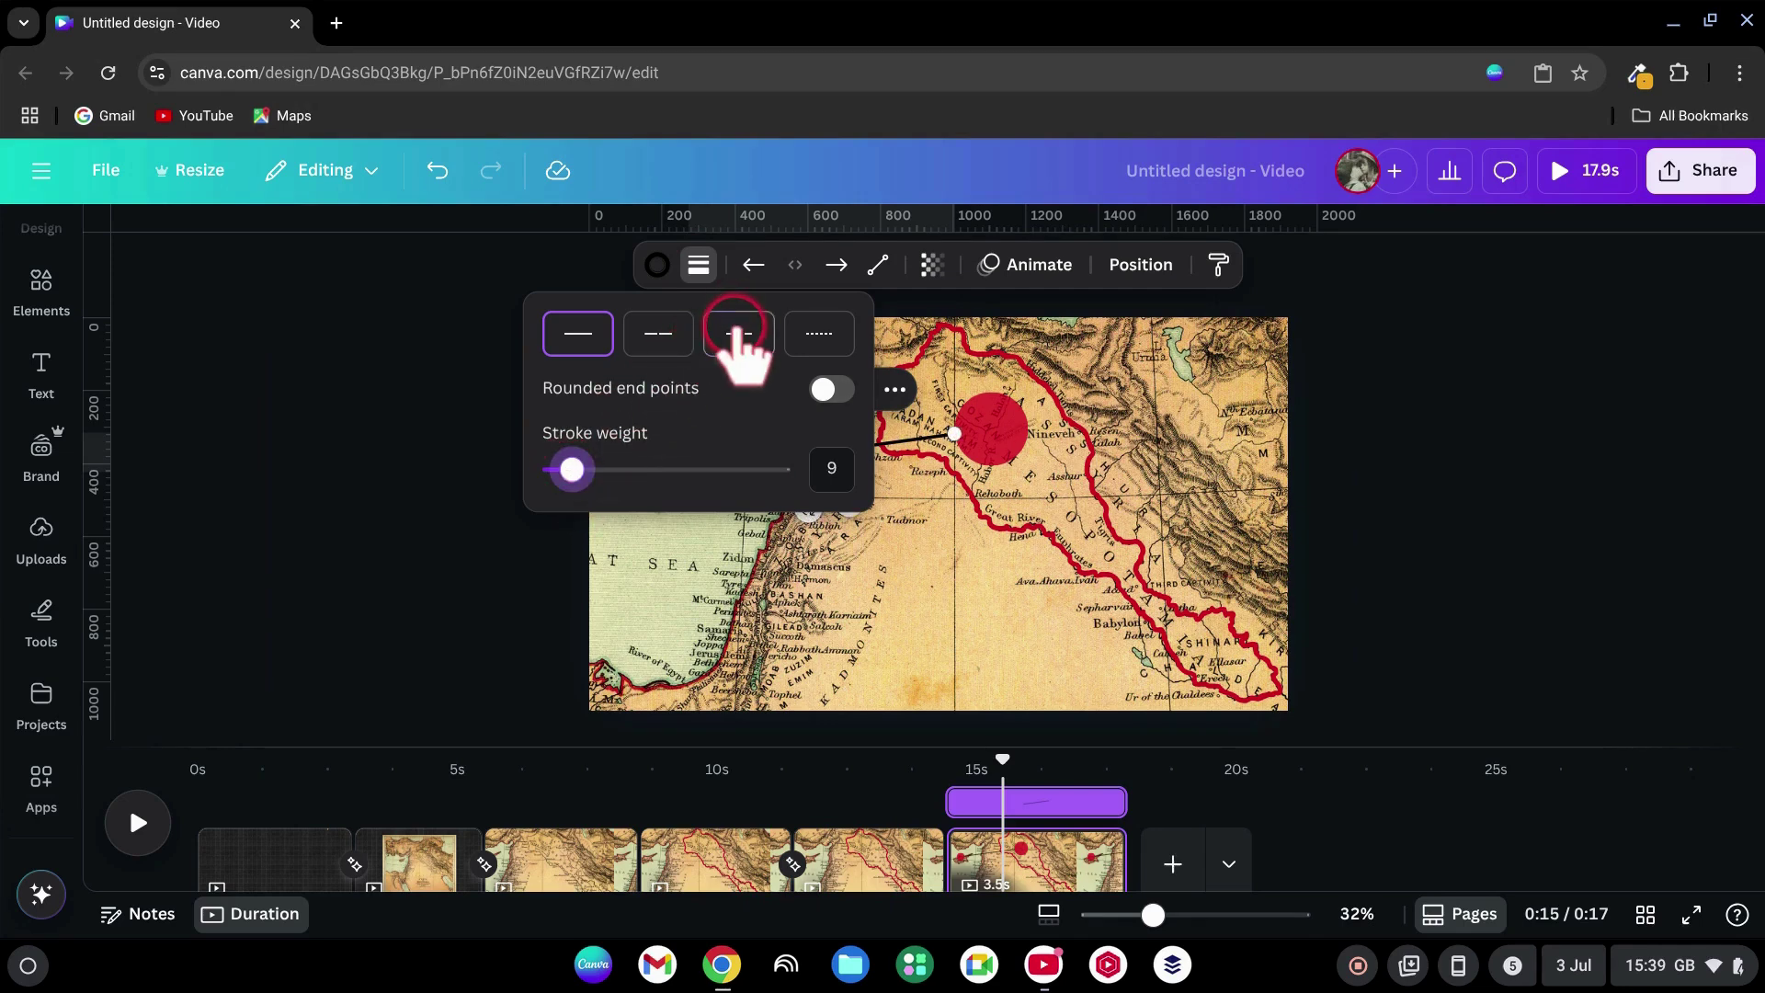
click(878, 265)
click(864, 421)
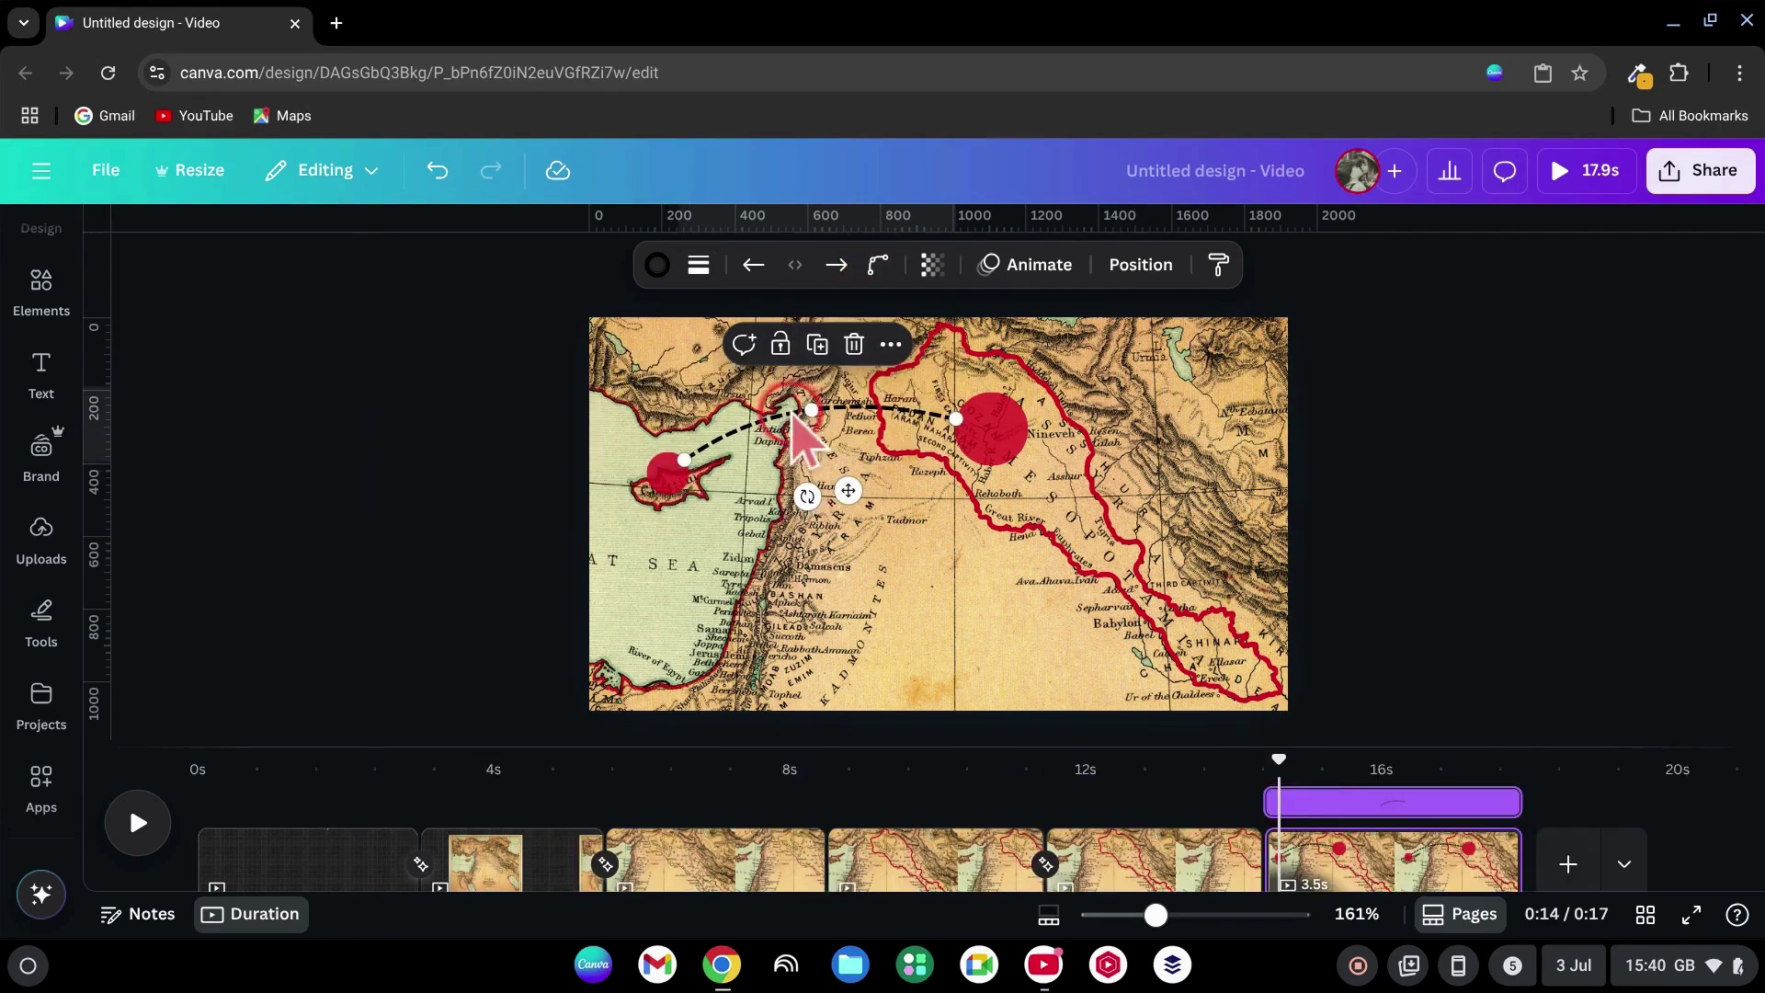
Step: Delay the route line slightly and give it a leftward Wipe animation
drag(1269, 804, 1281, 804)
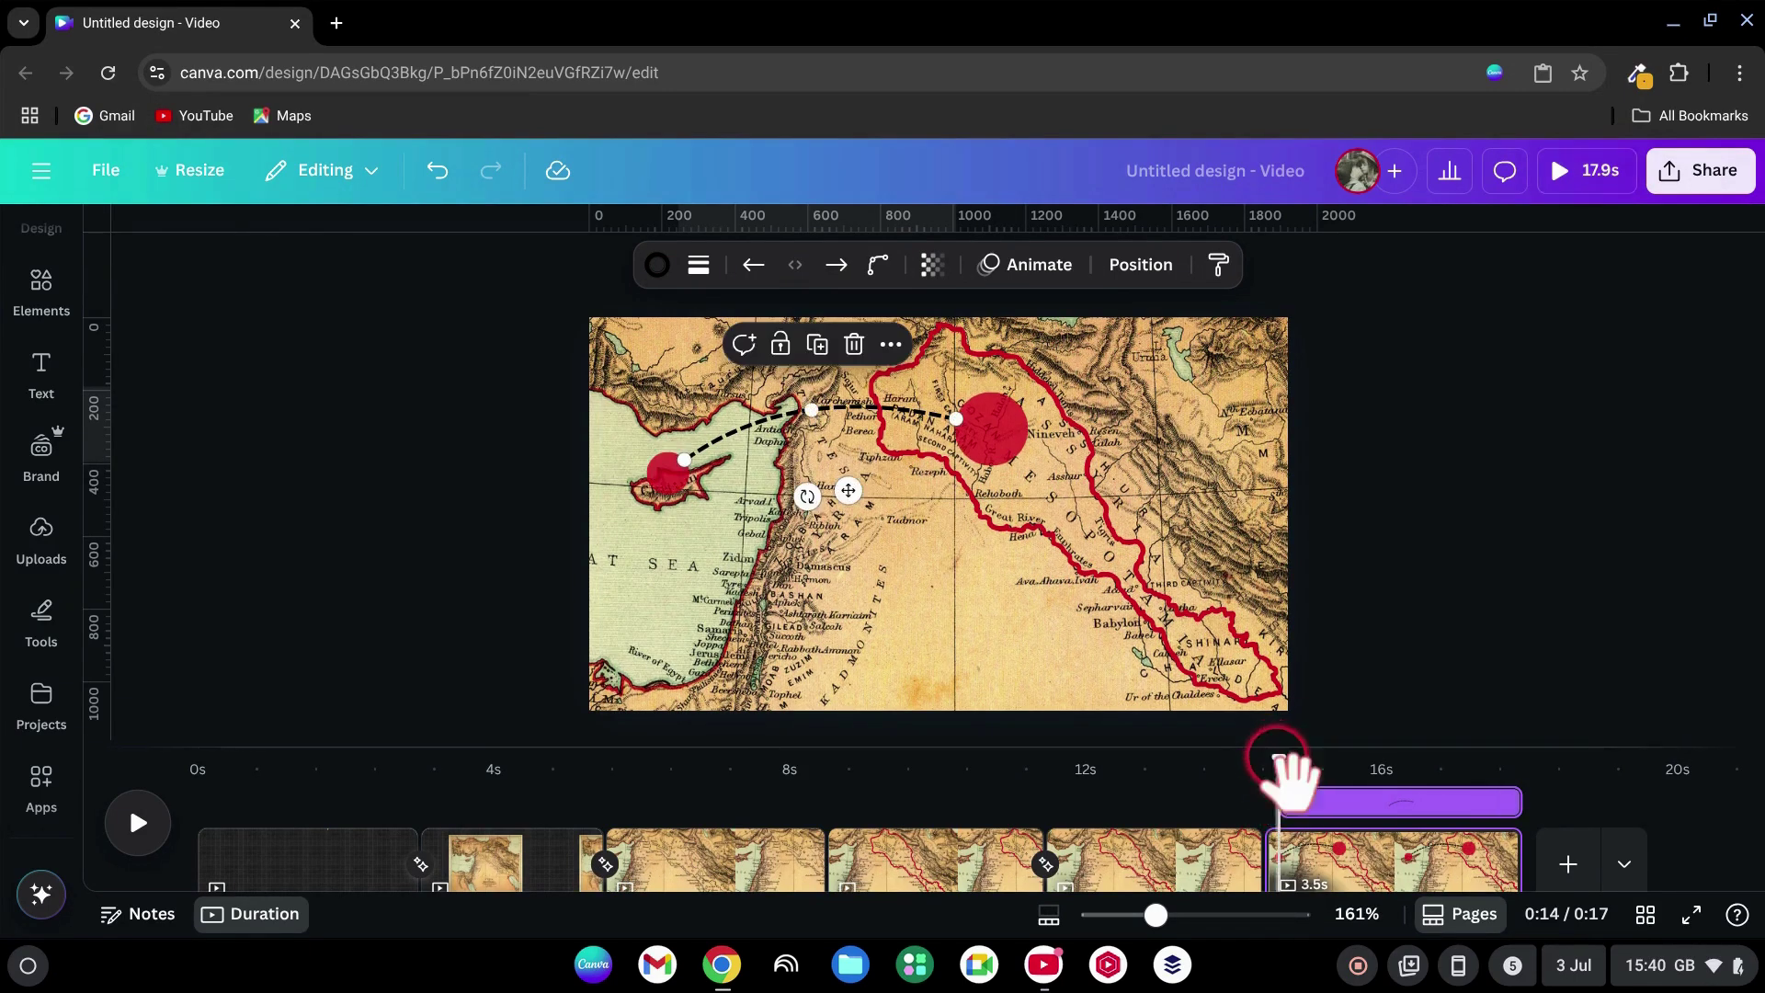
click(1271, 759)
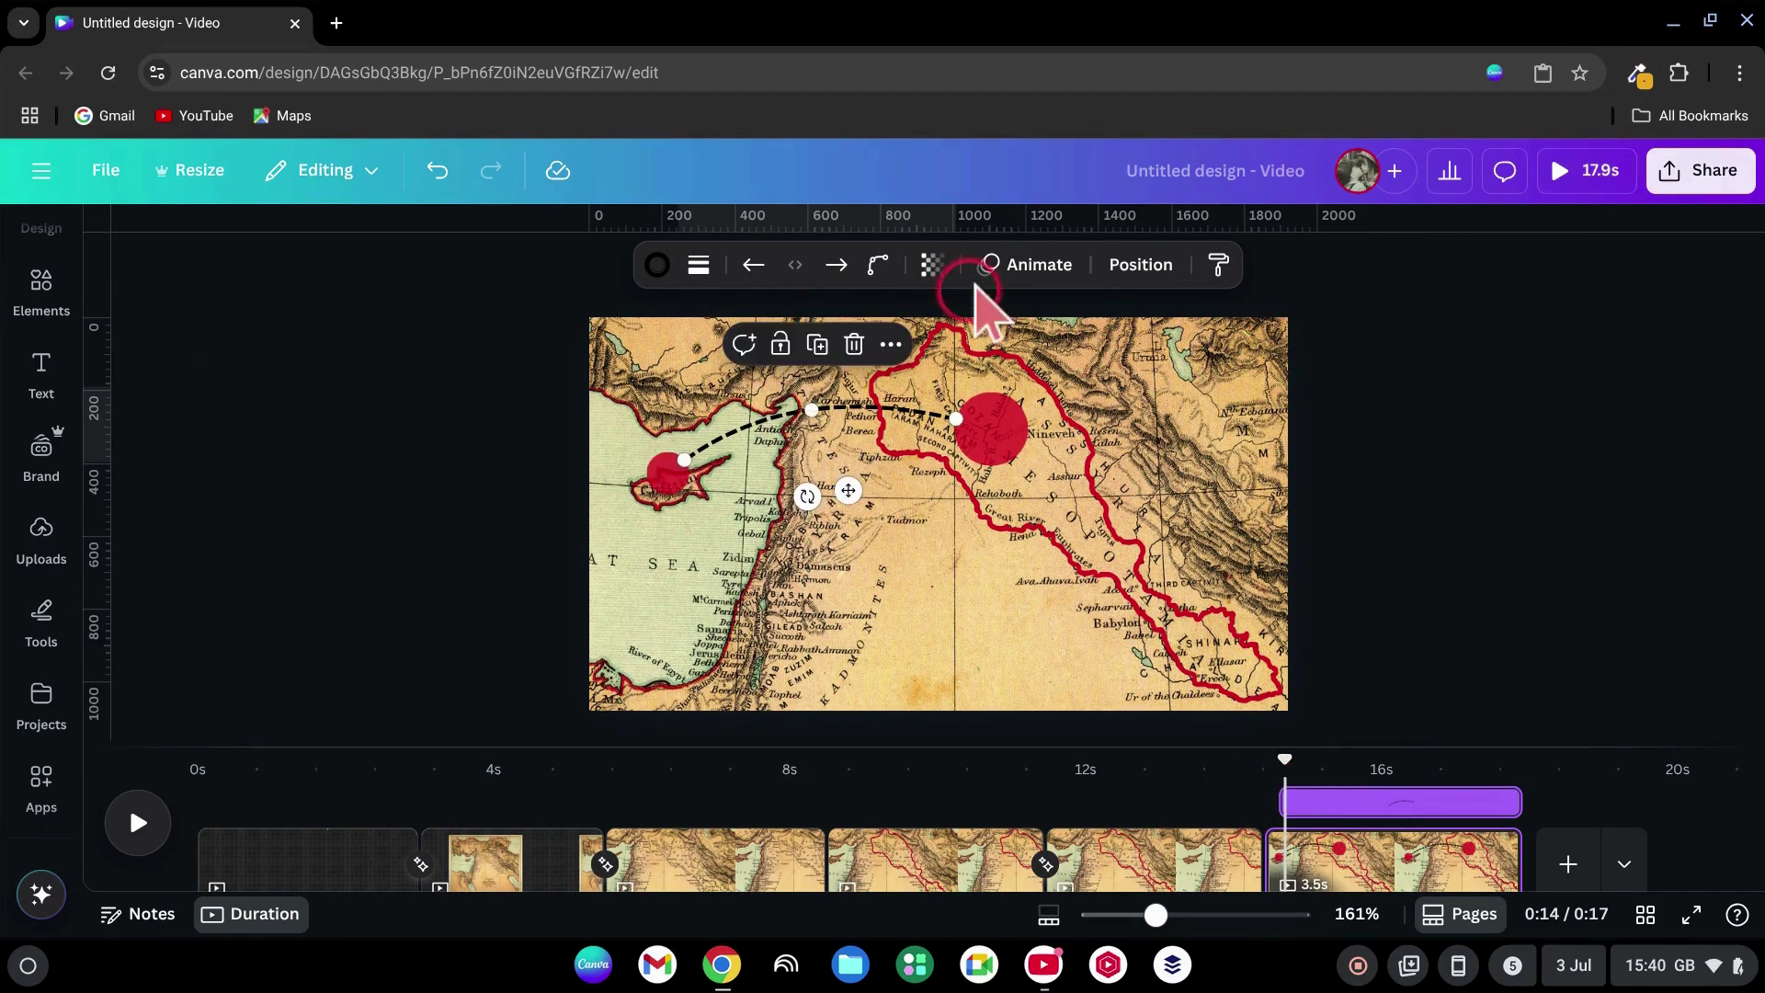
click(1034, 265)
click(296, 828)
drag(280, 752, 341, 752)
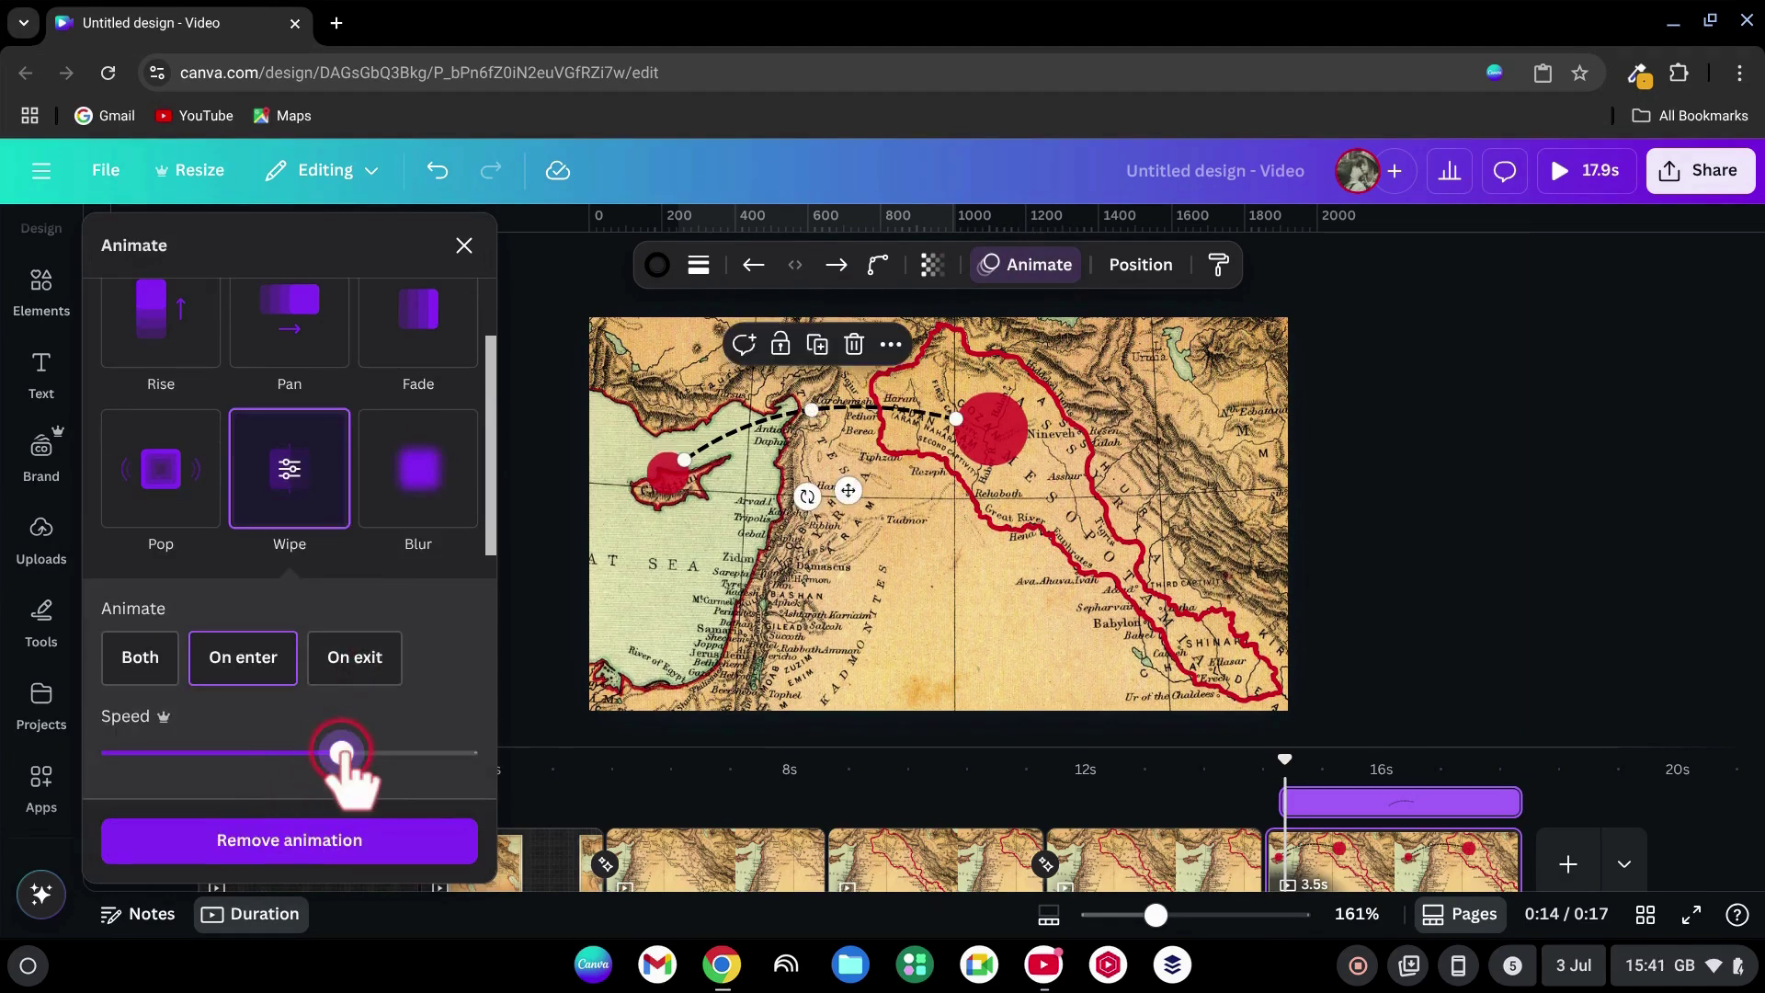
scroll(276, 749, down, 1)
click(145, 749)
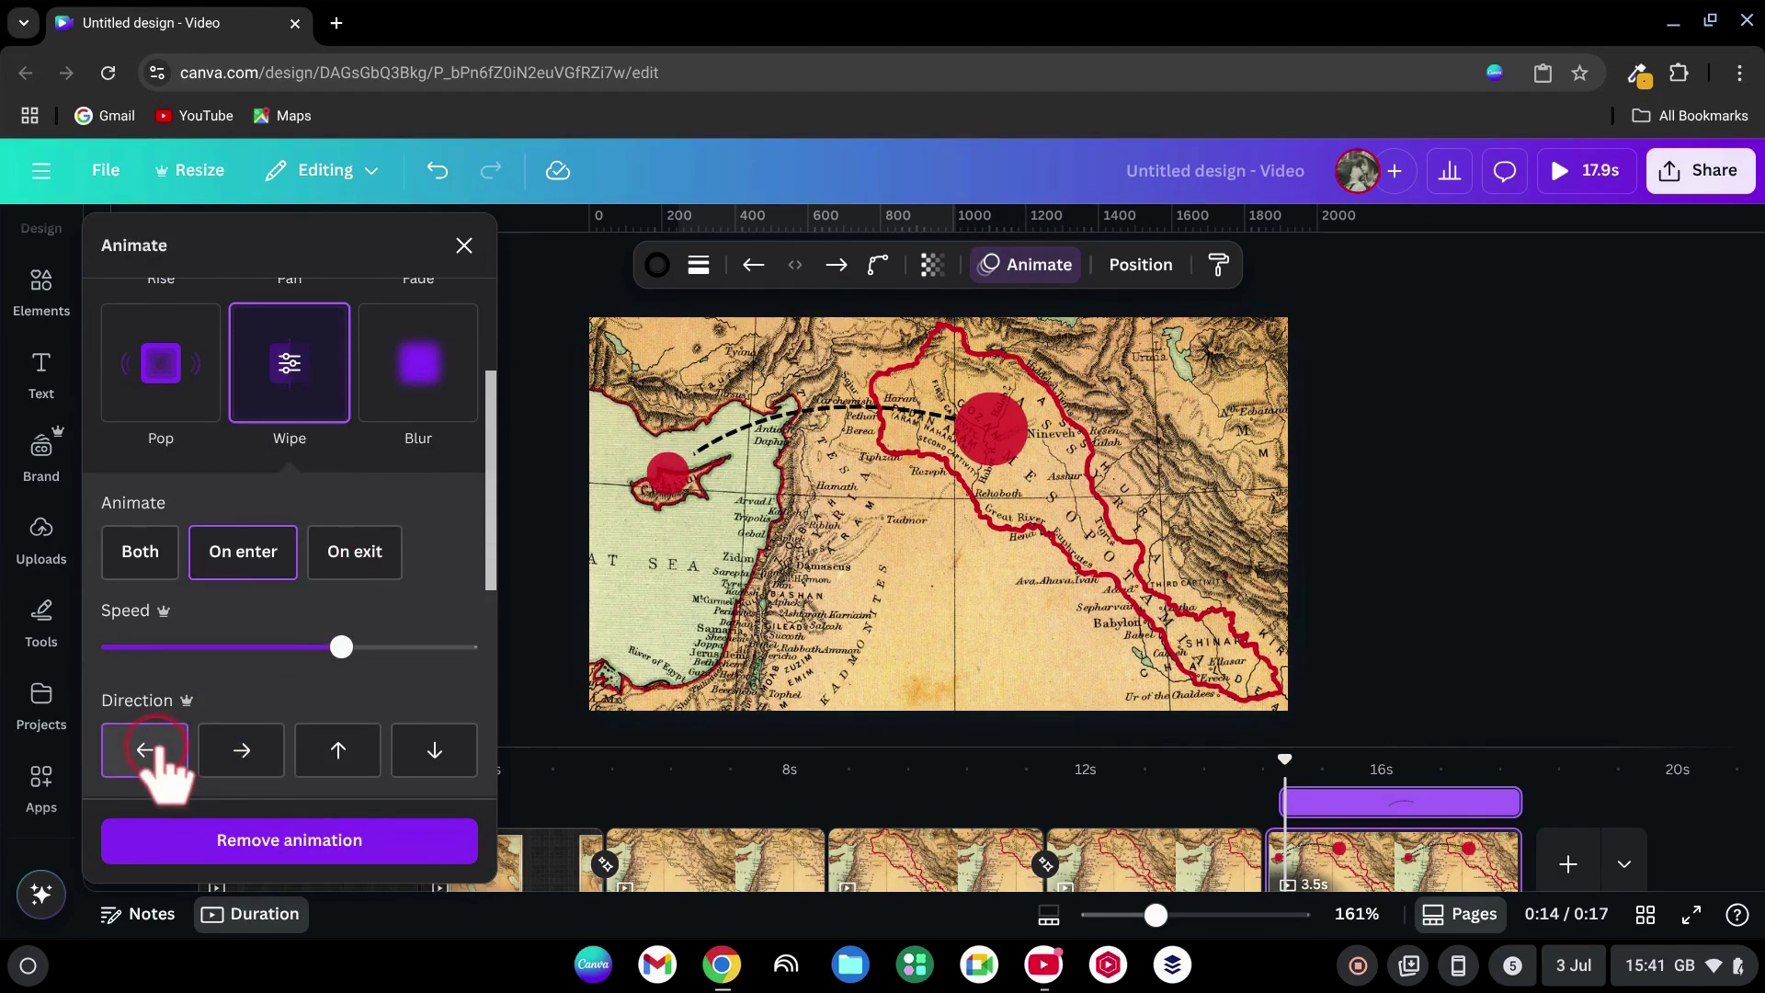
Step: Delay the Cyprus circle to appear around 16 seconds
click(1324, 773)
drag(1267, 852, 1427, 838)
drag(1310, 744, 1310, 681)
click(1458, 852)
Step: Duplicate the last page and delete its route, circles and red border via Layers
right_click(1471, 832)
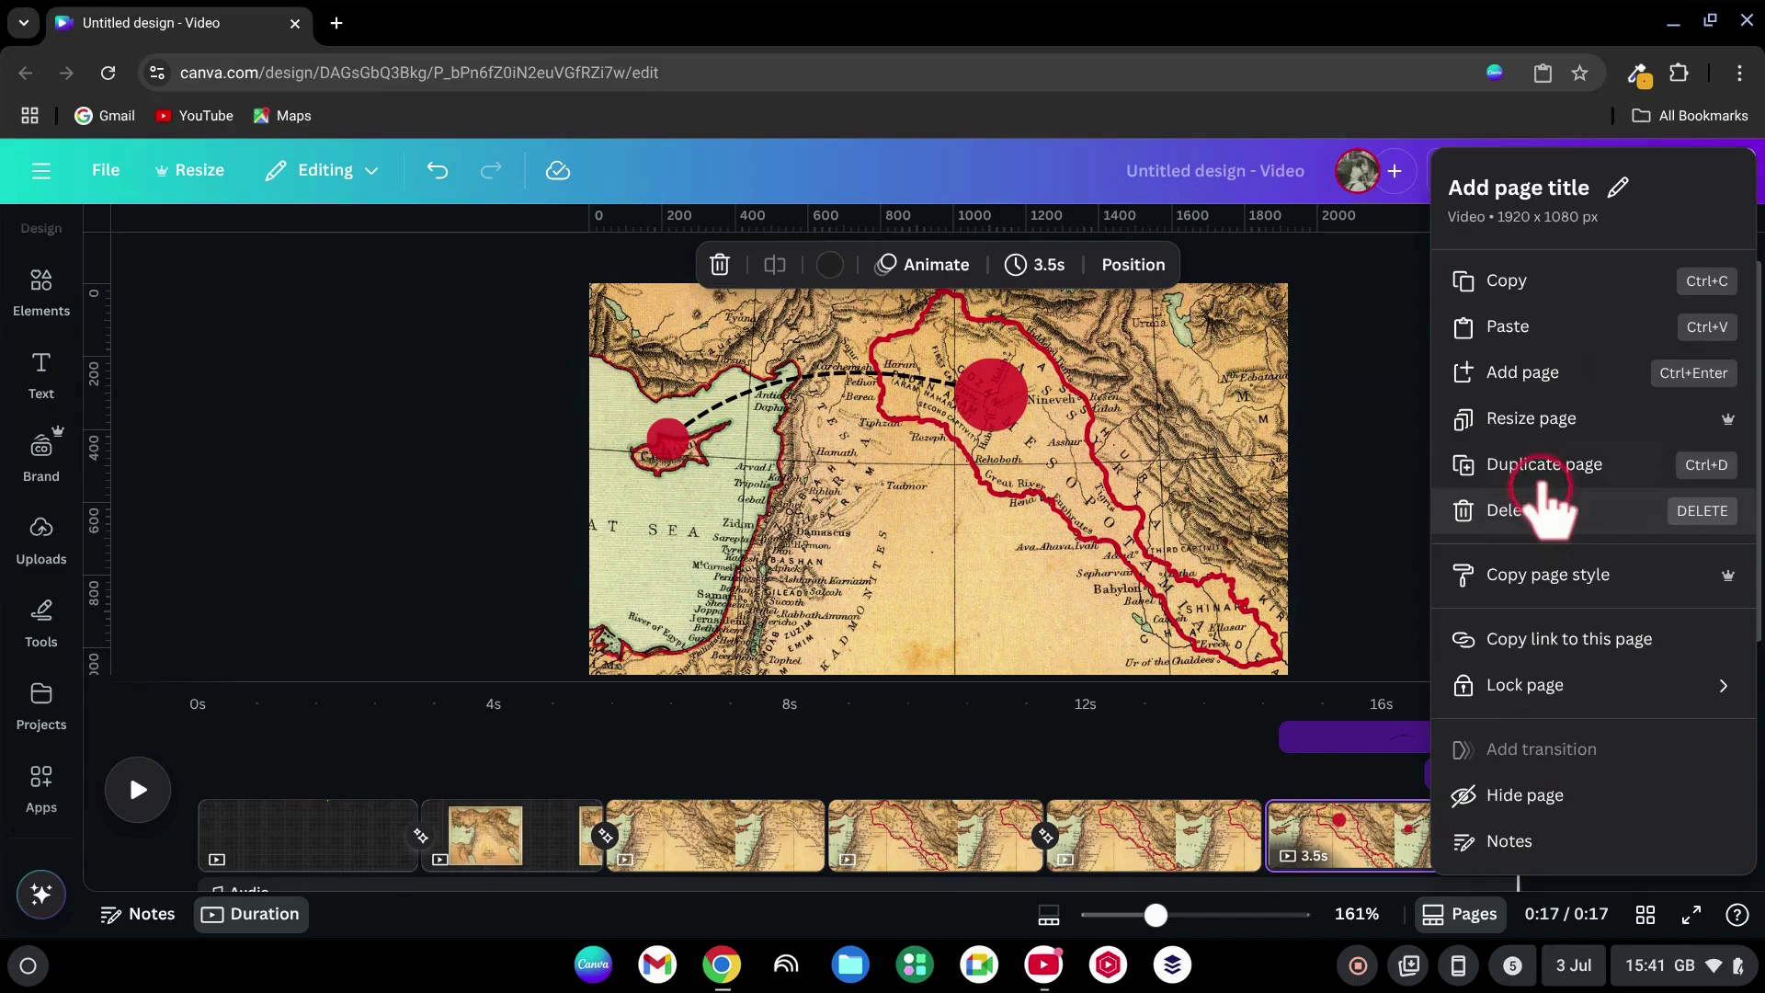
click(1517, 464)
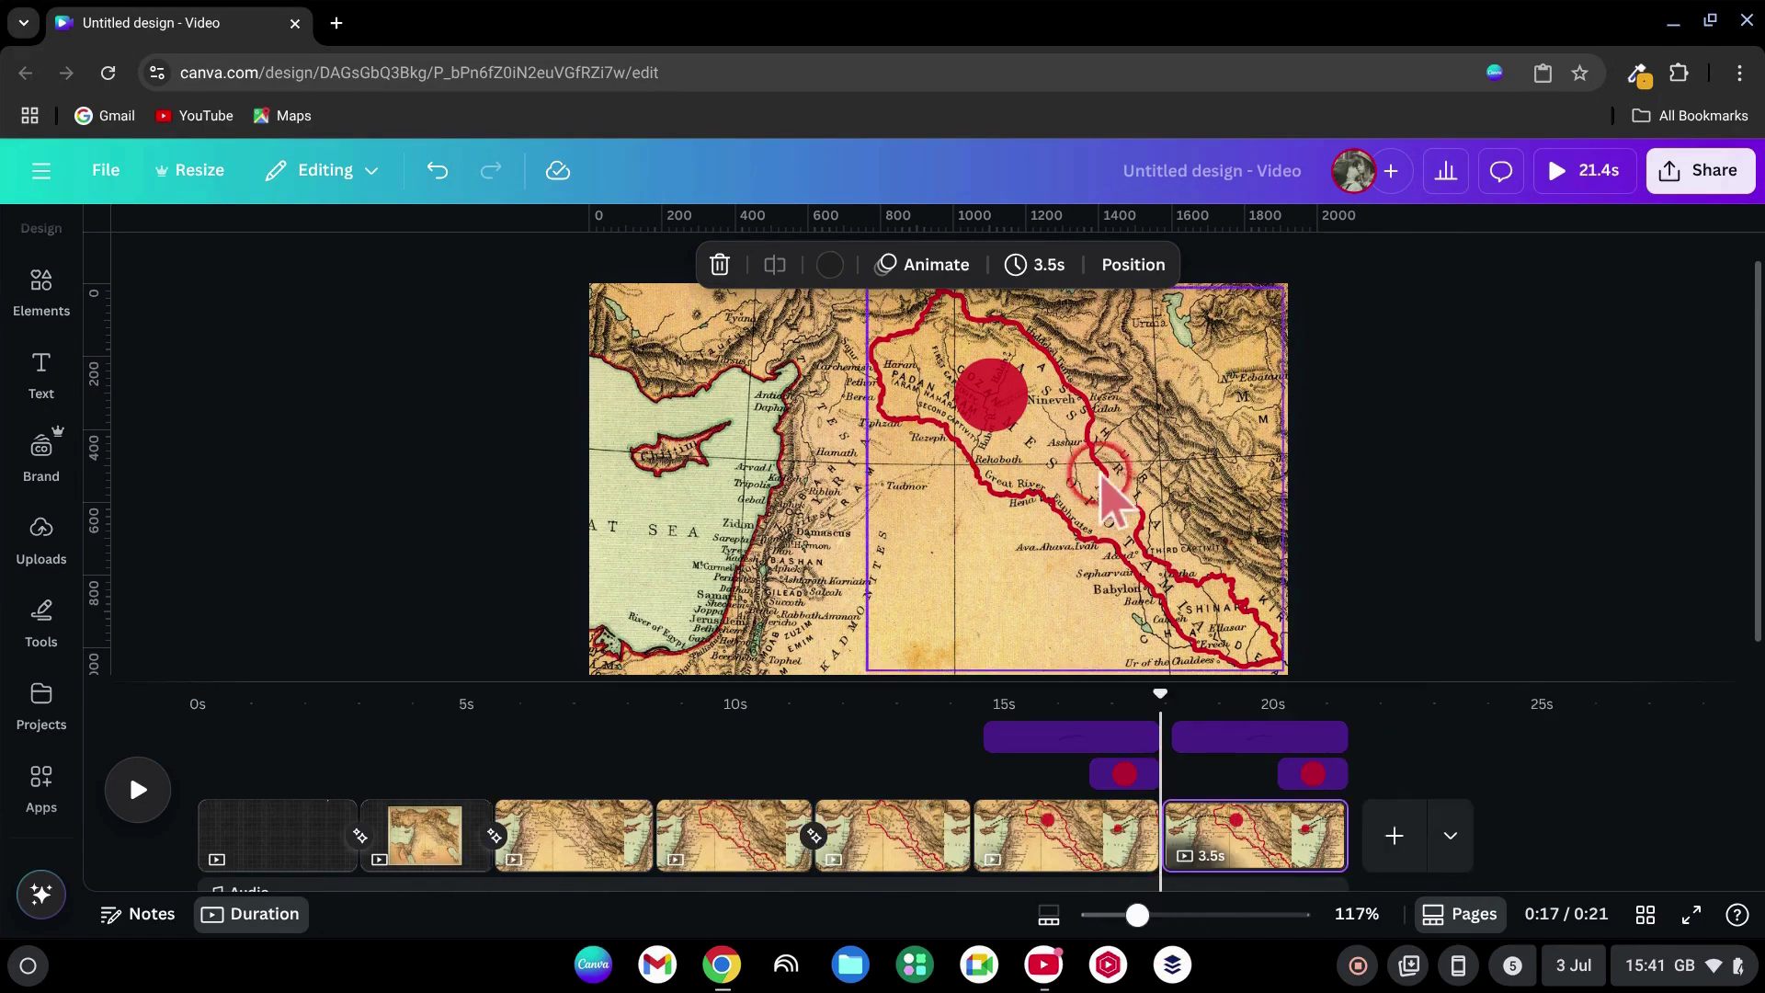
click(1134, 265)
click(331, 656)
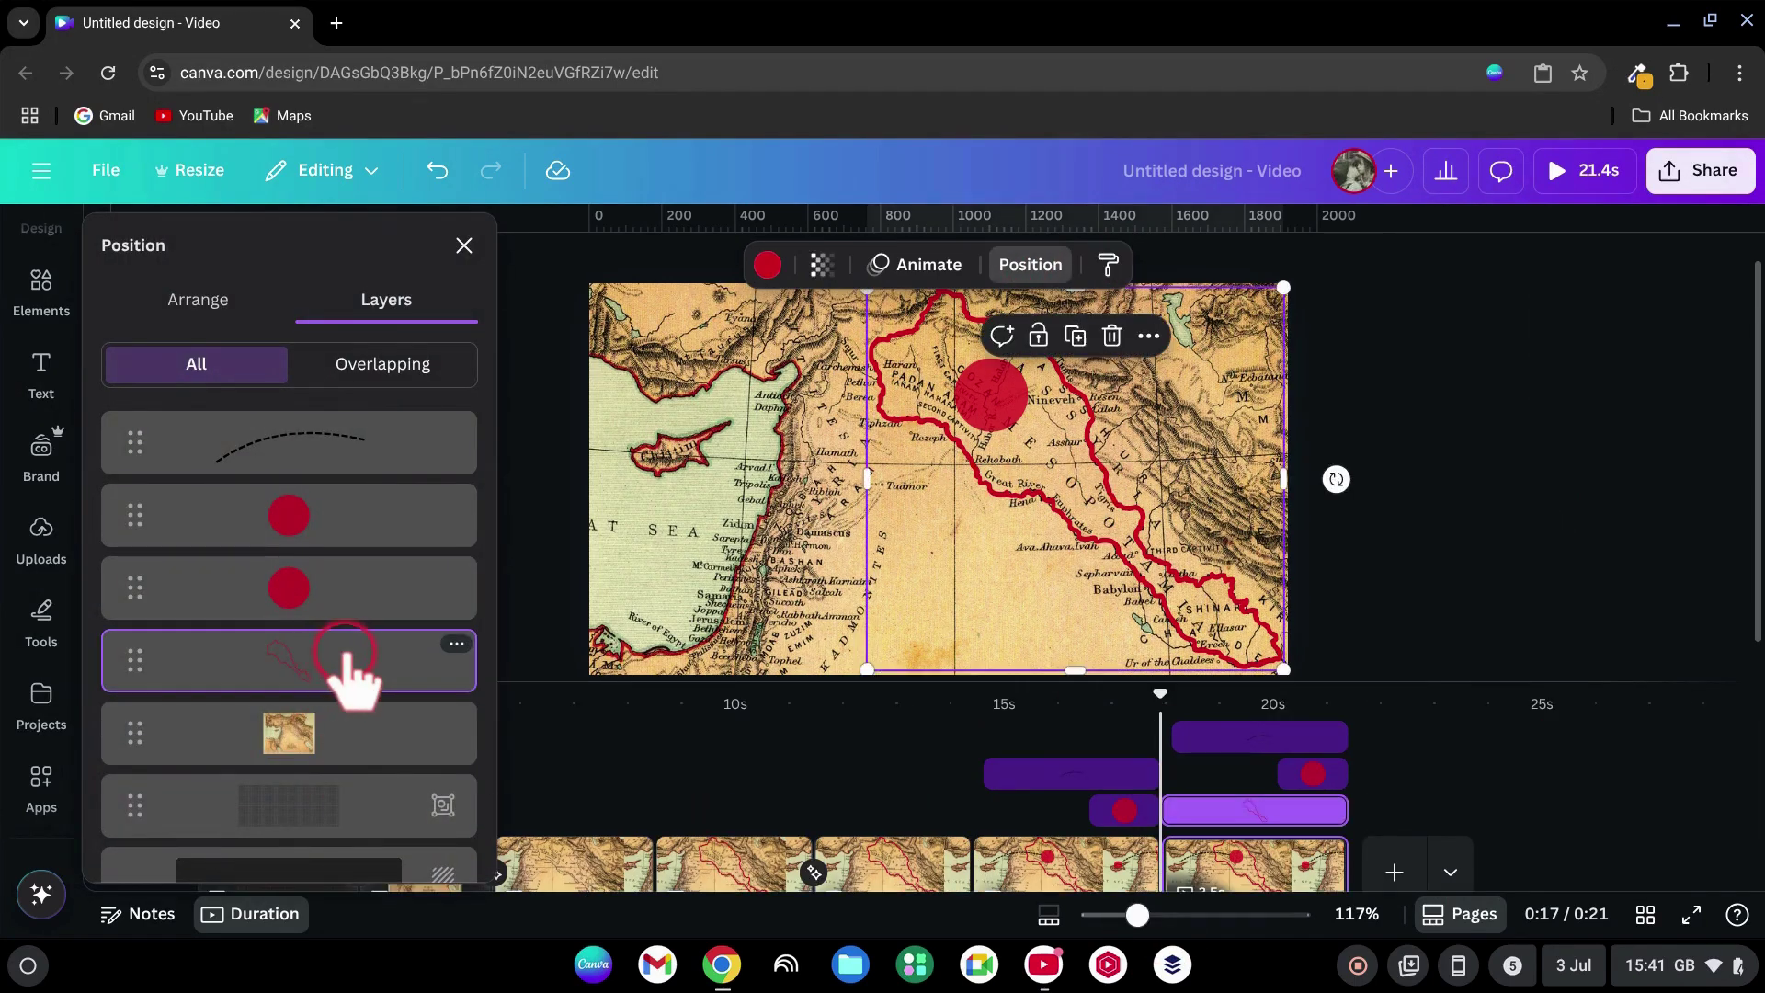
click(348, 446)
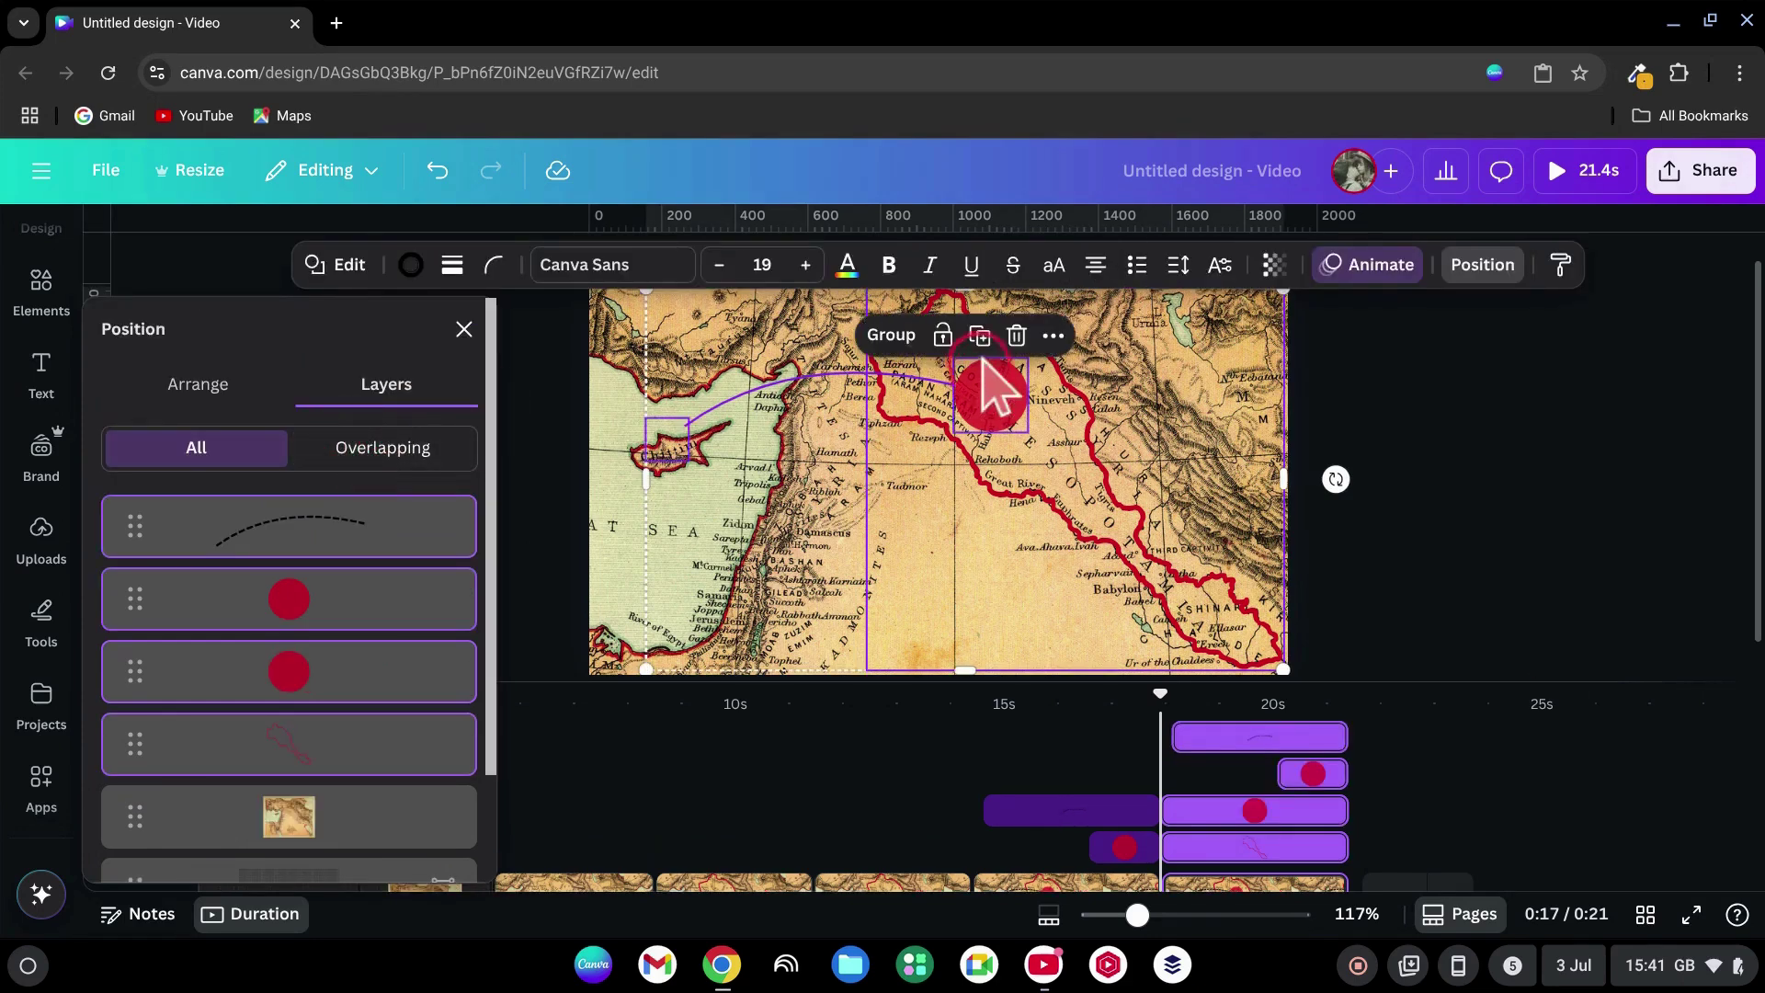
click(1017, 338)
Step: Shrink the map small and centre it on the new page
scroll(1398, 631, down, 5)
drag(1142, 654, 1032, 489)
drag(761, 346, 860, 423)
drag(920, 473, 928, 481)
scroll(945, 512, up, 4)
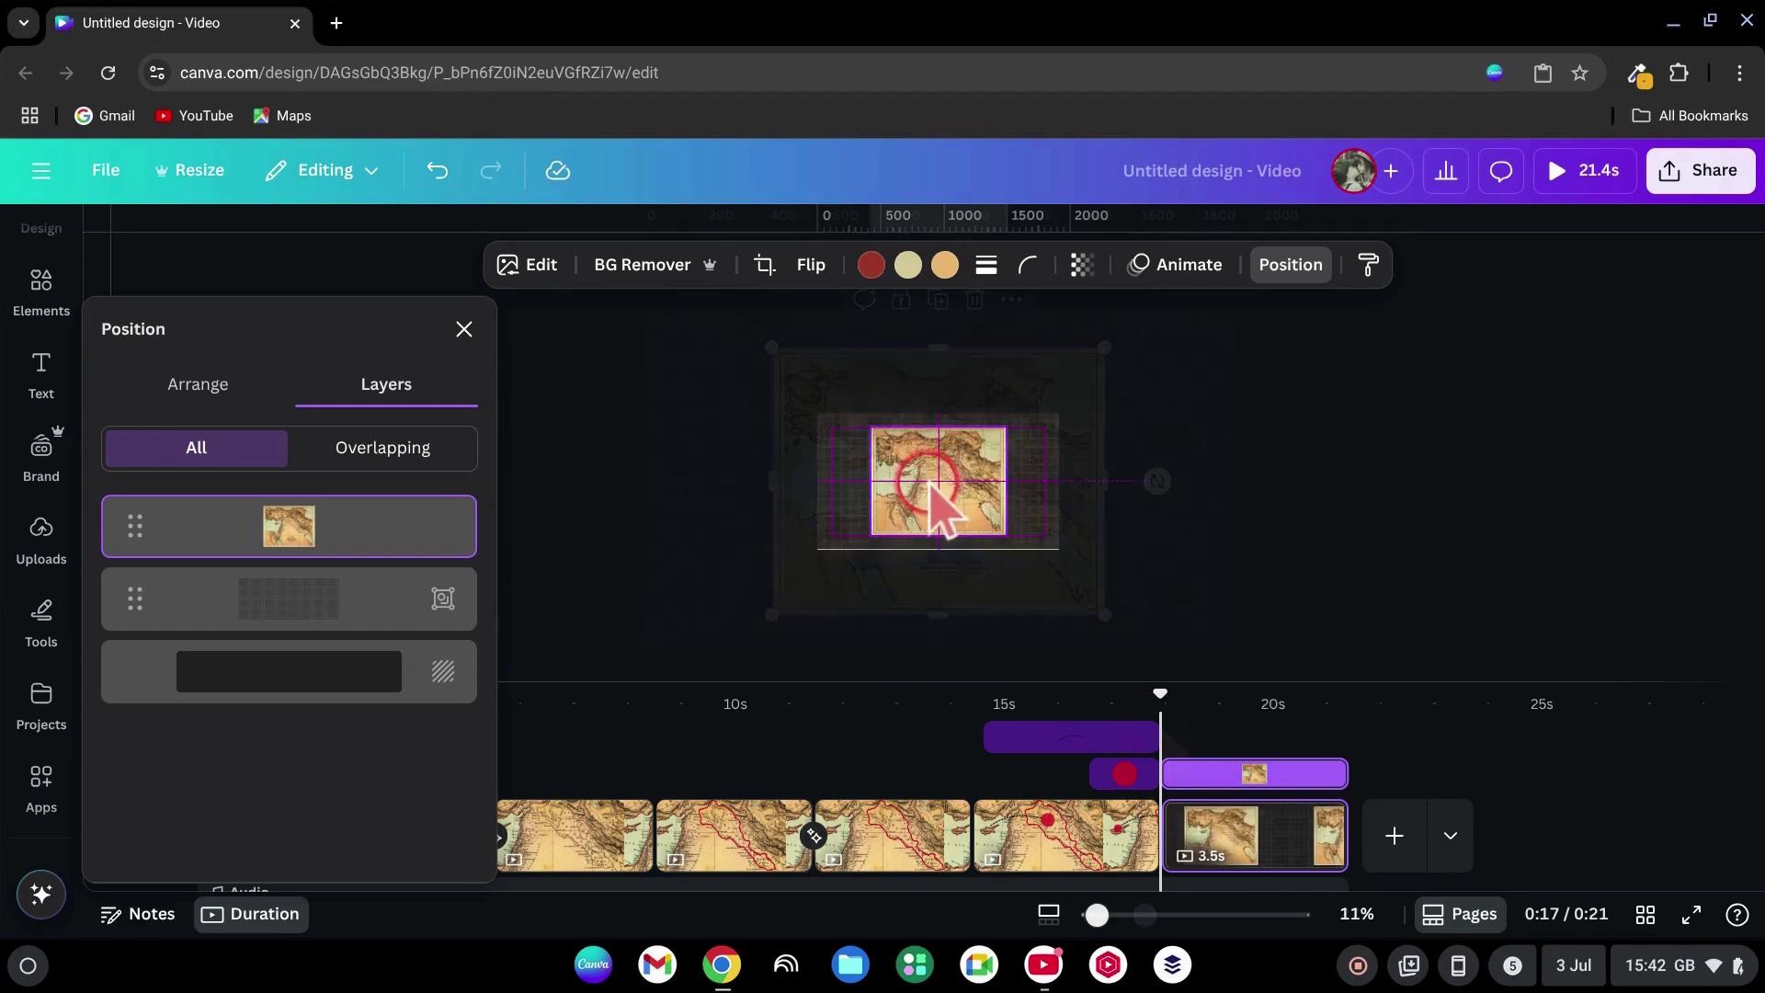
Step: Add a Match & Move transition into the final page and end the route and red border slightly earlier
click(1160, 855)
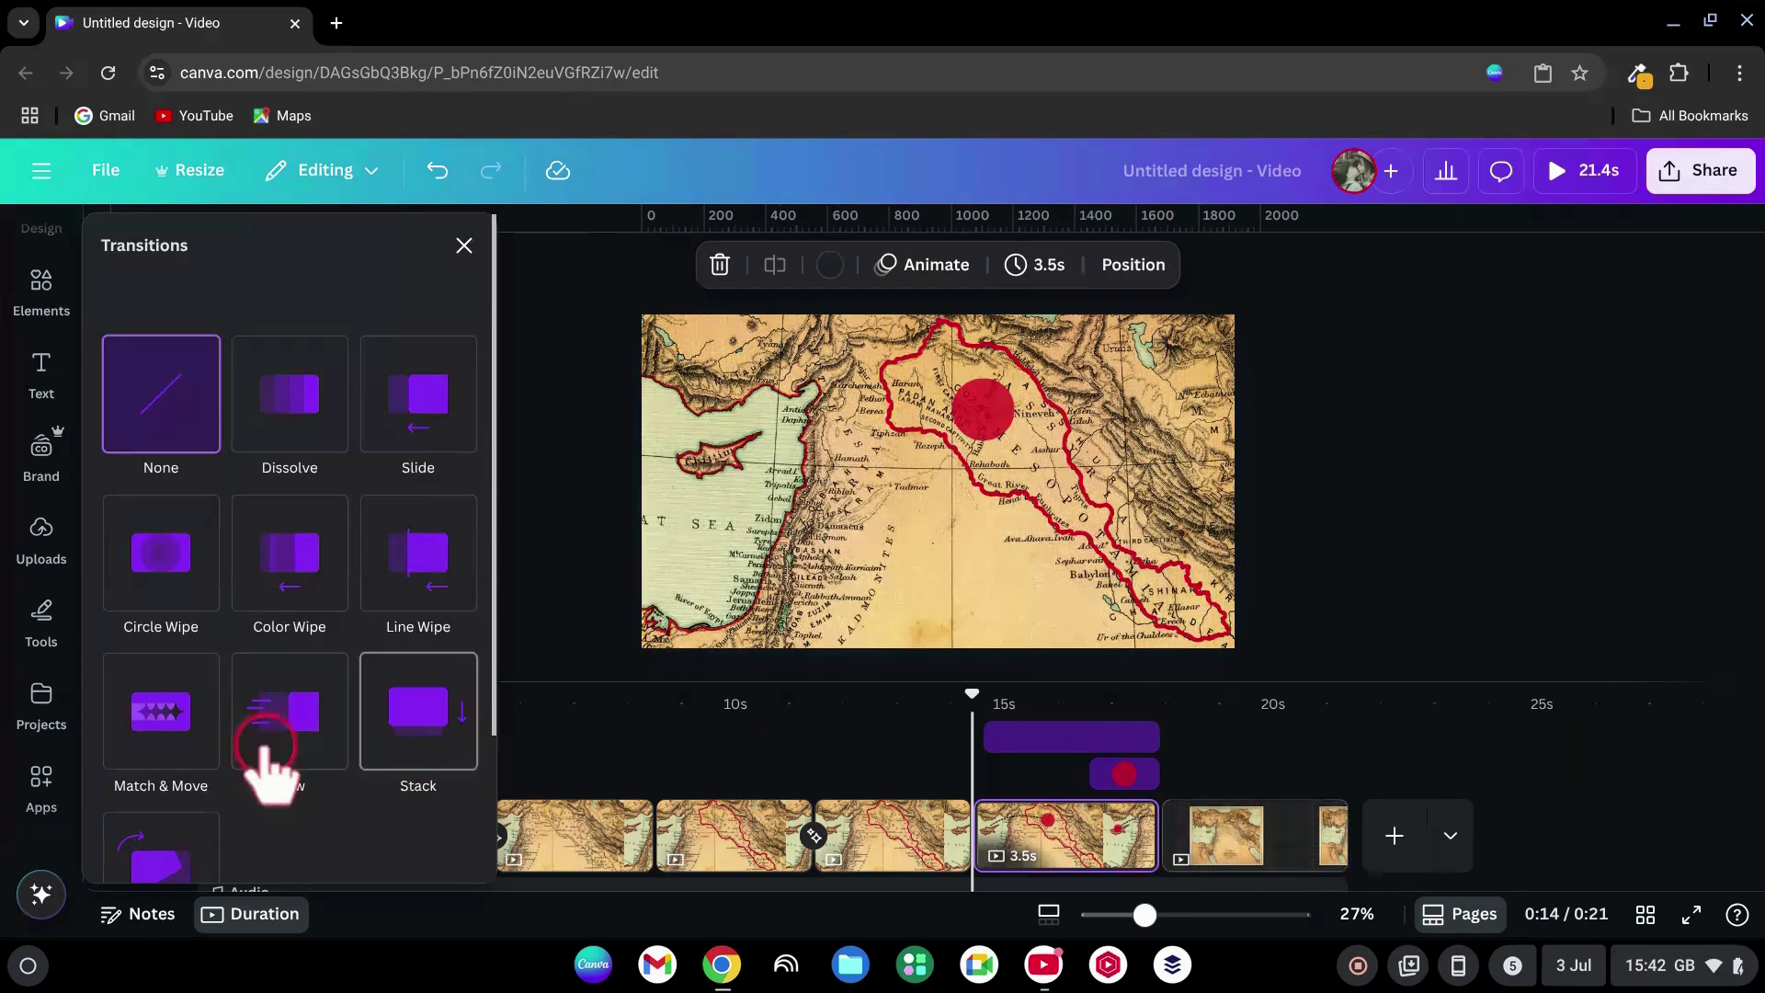
click(146, 721)
click(1277, 775)
click(1269, 749)
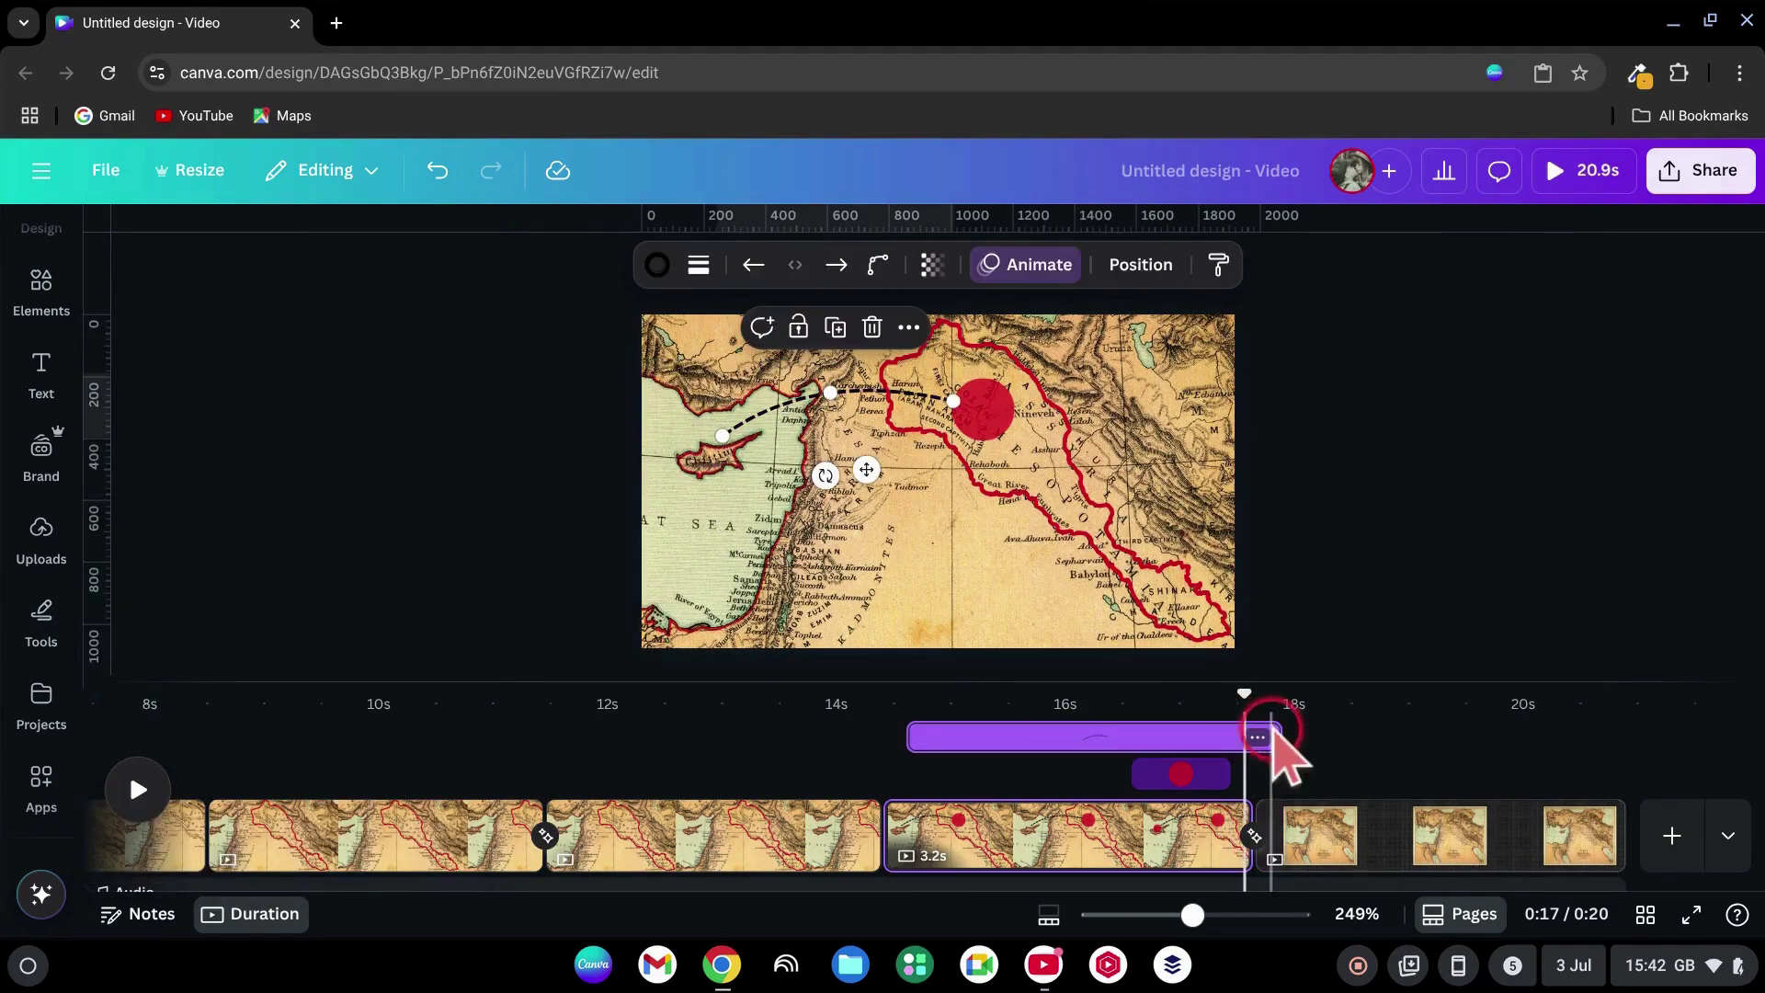
drag(1270, 750, 1232, 738)
click(1016, 505)
mouse_move(1278, 812)
mouse_down()
mouse_move(1228, 816)
mouse_move(1253, 800)
mouse_up()
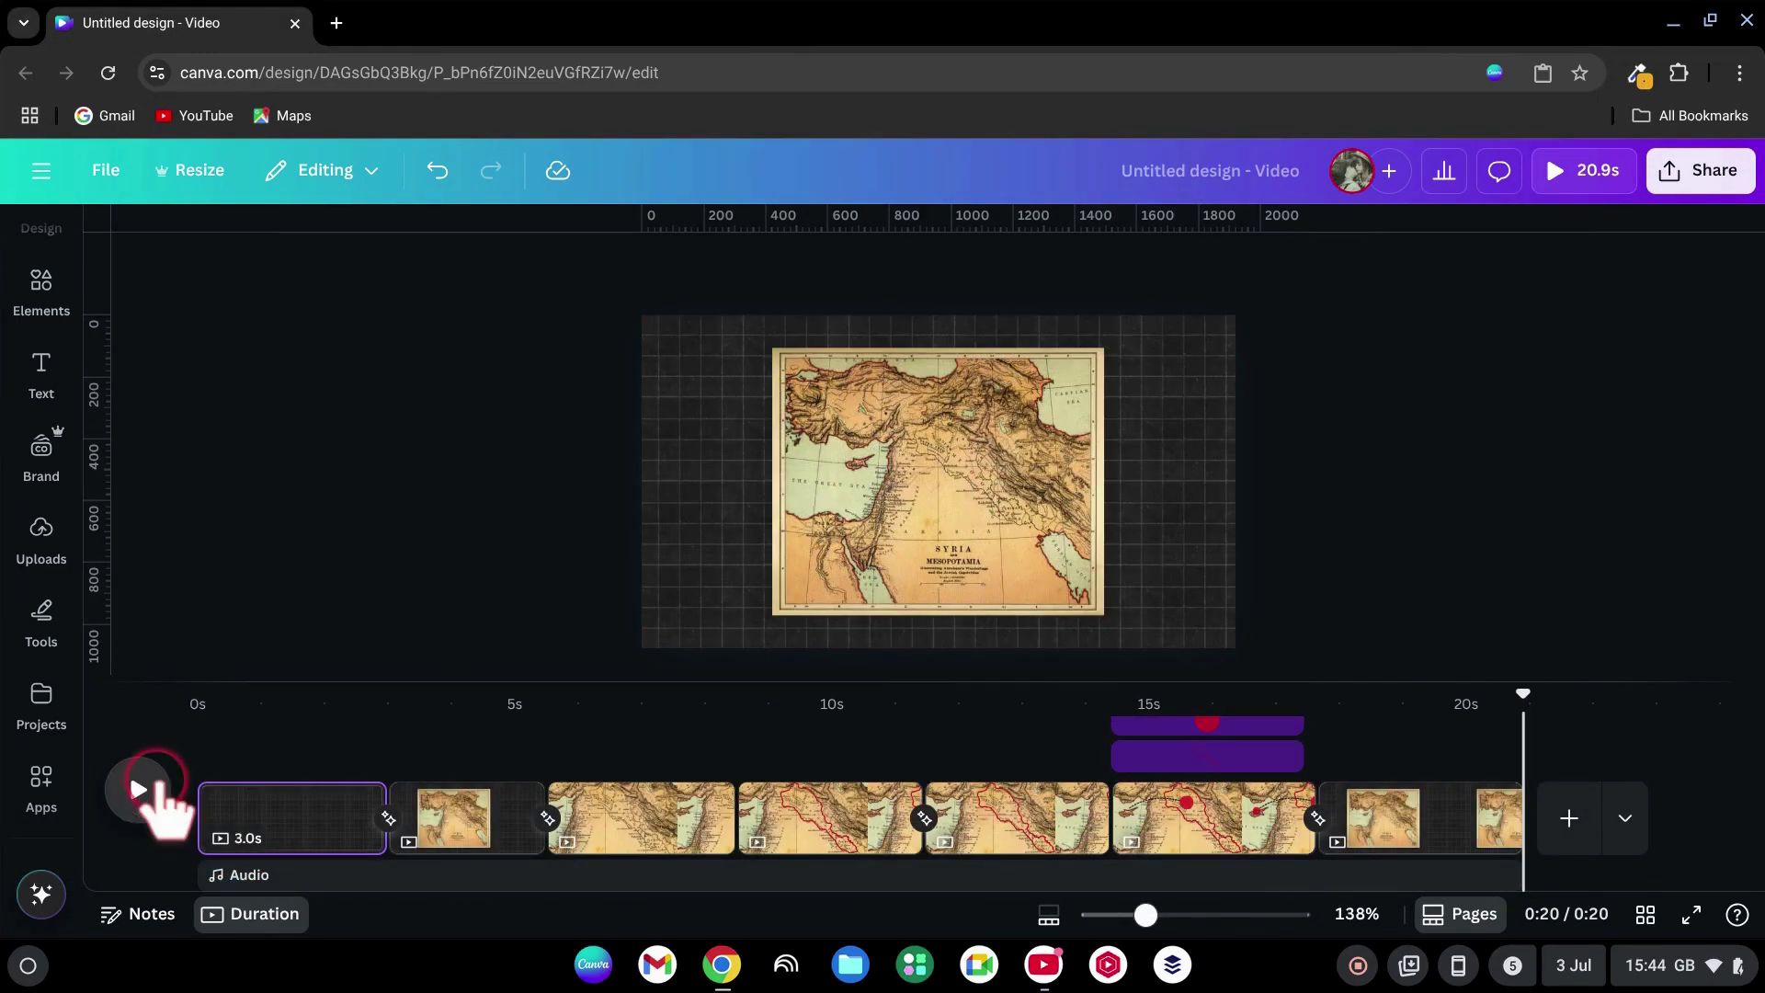
Step: Shorten page 1 to 2.6 seconds and page 2 to 1.7 seconds
click(472, 832)
drag(382, 807, 350, 802)
click(439, 819)
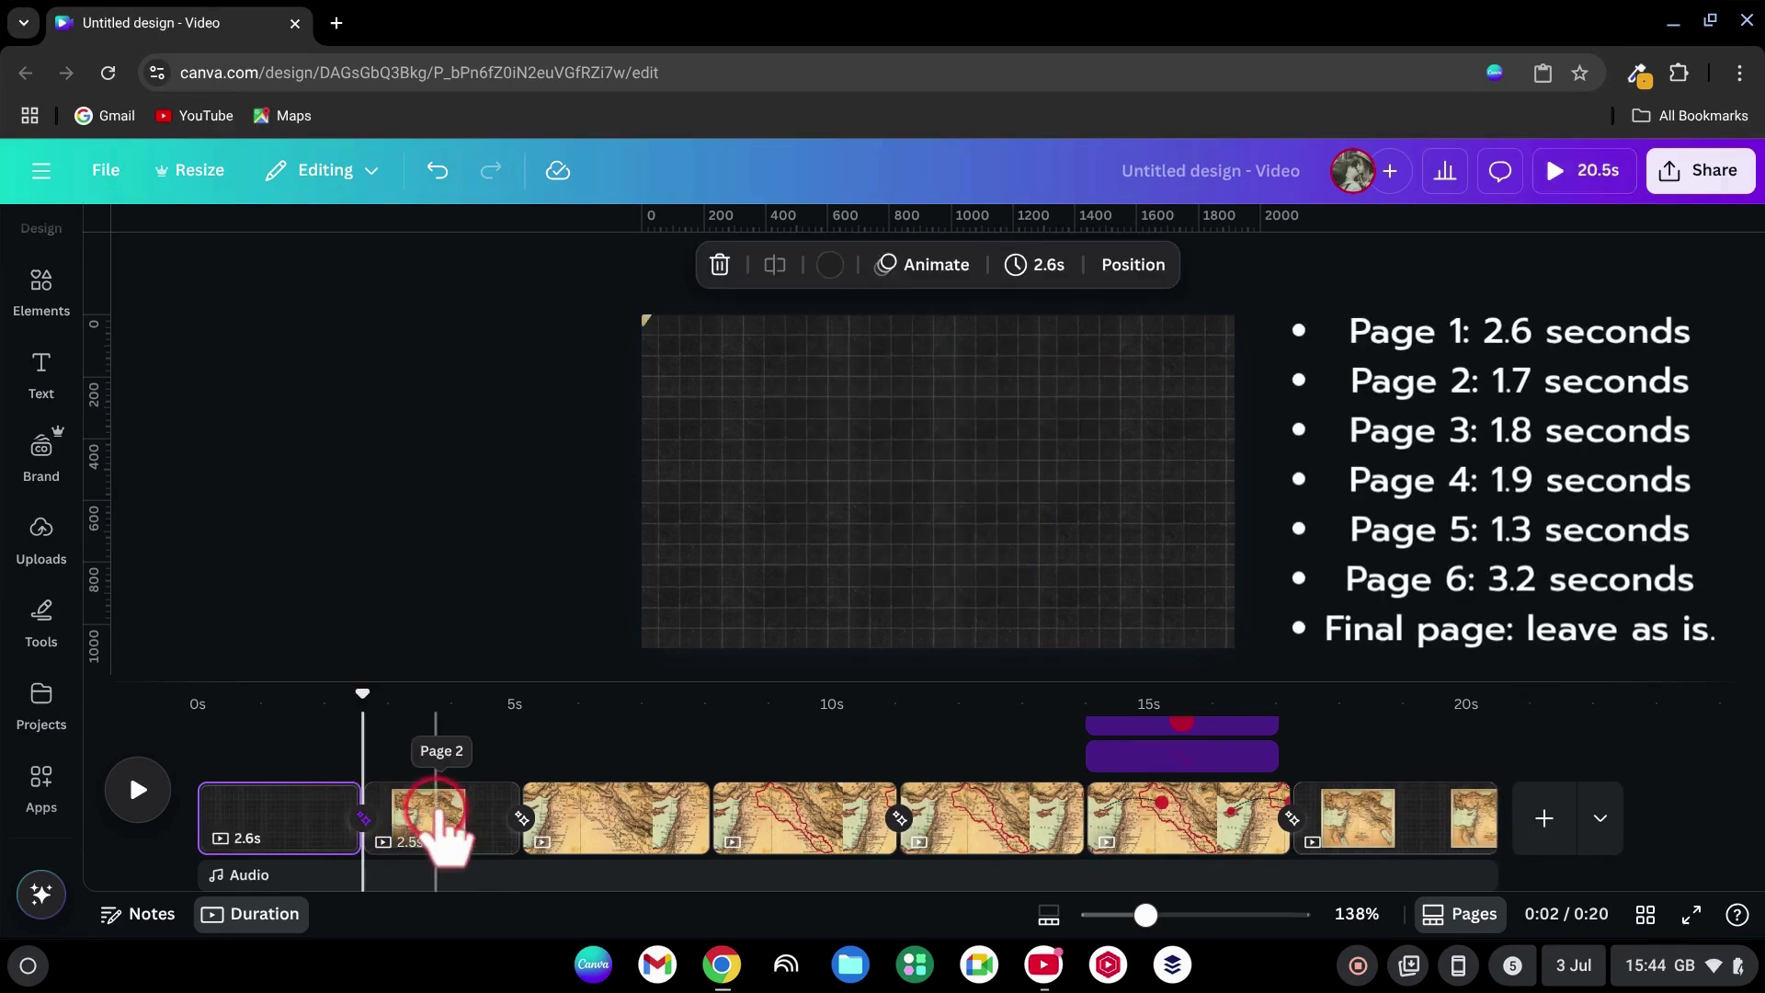
drag(512, 808, 454, 798)
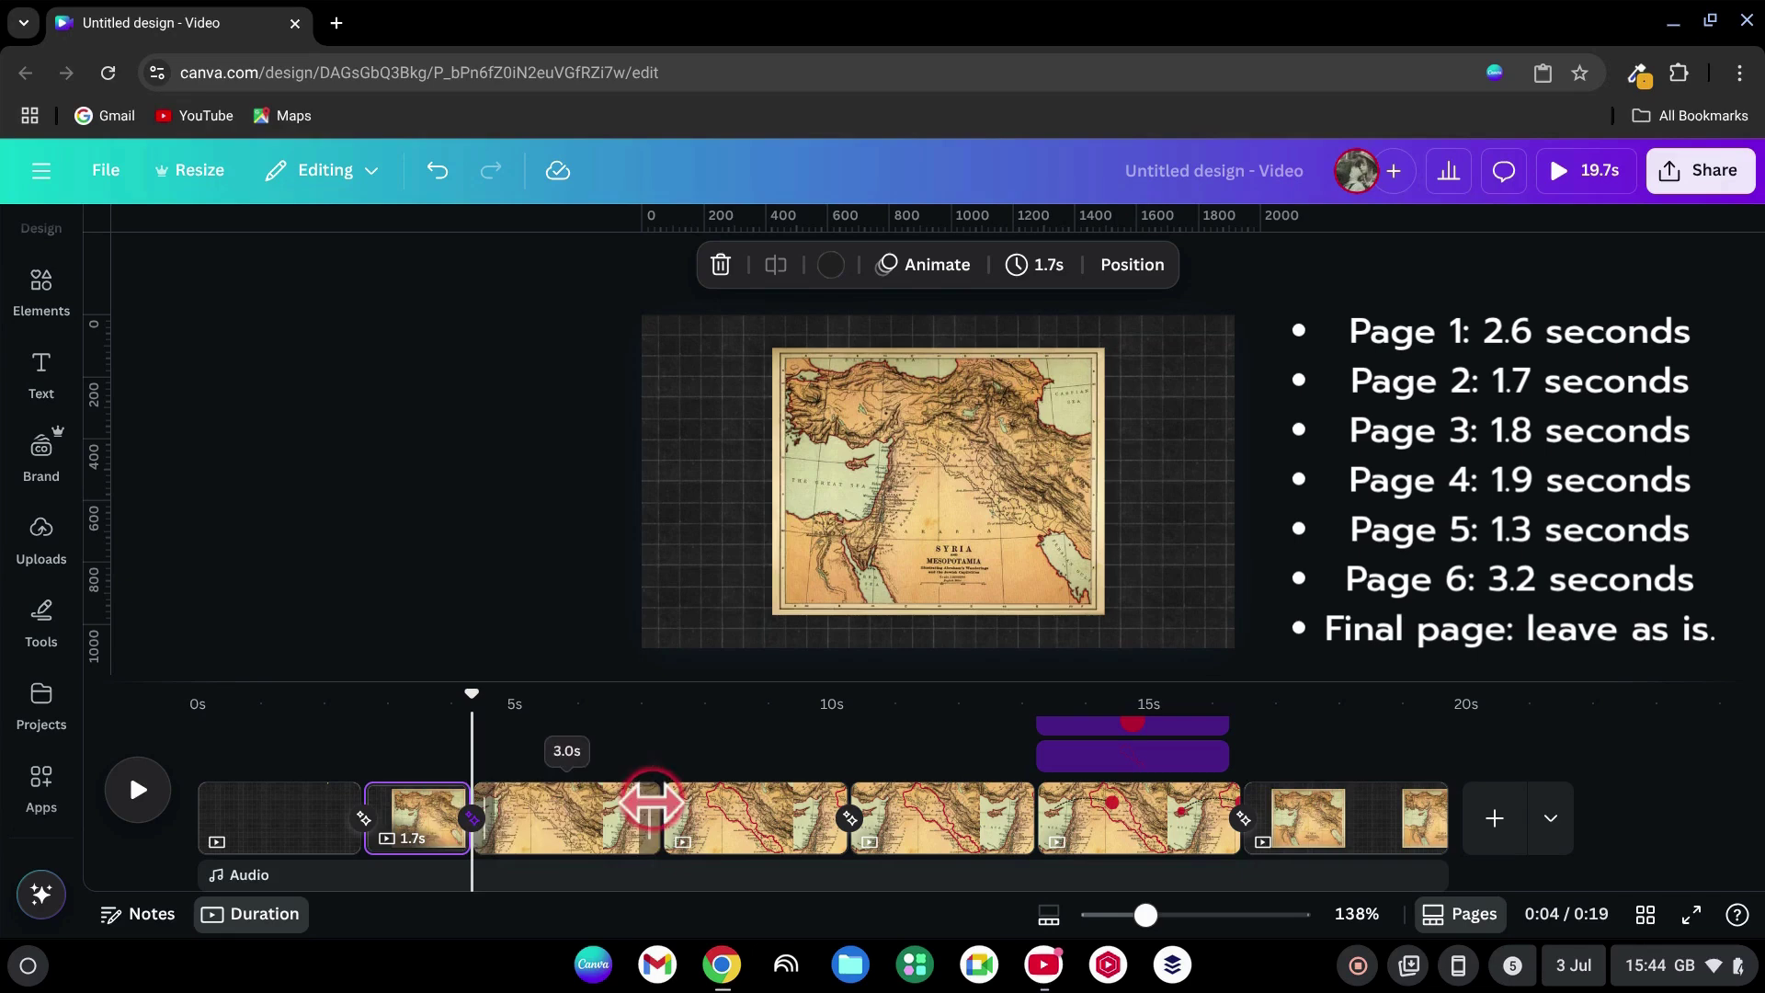
Step: Shorten pages 3, 4 and 5 to 1.8, 1.9 and 1.3 seconds
drag(653, 809, 582, 808)
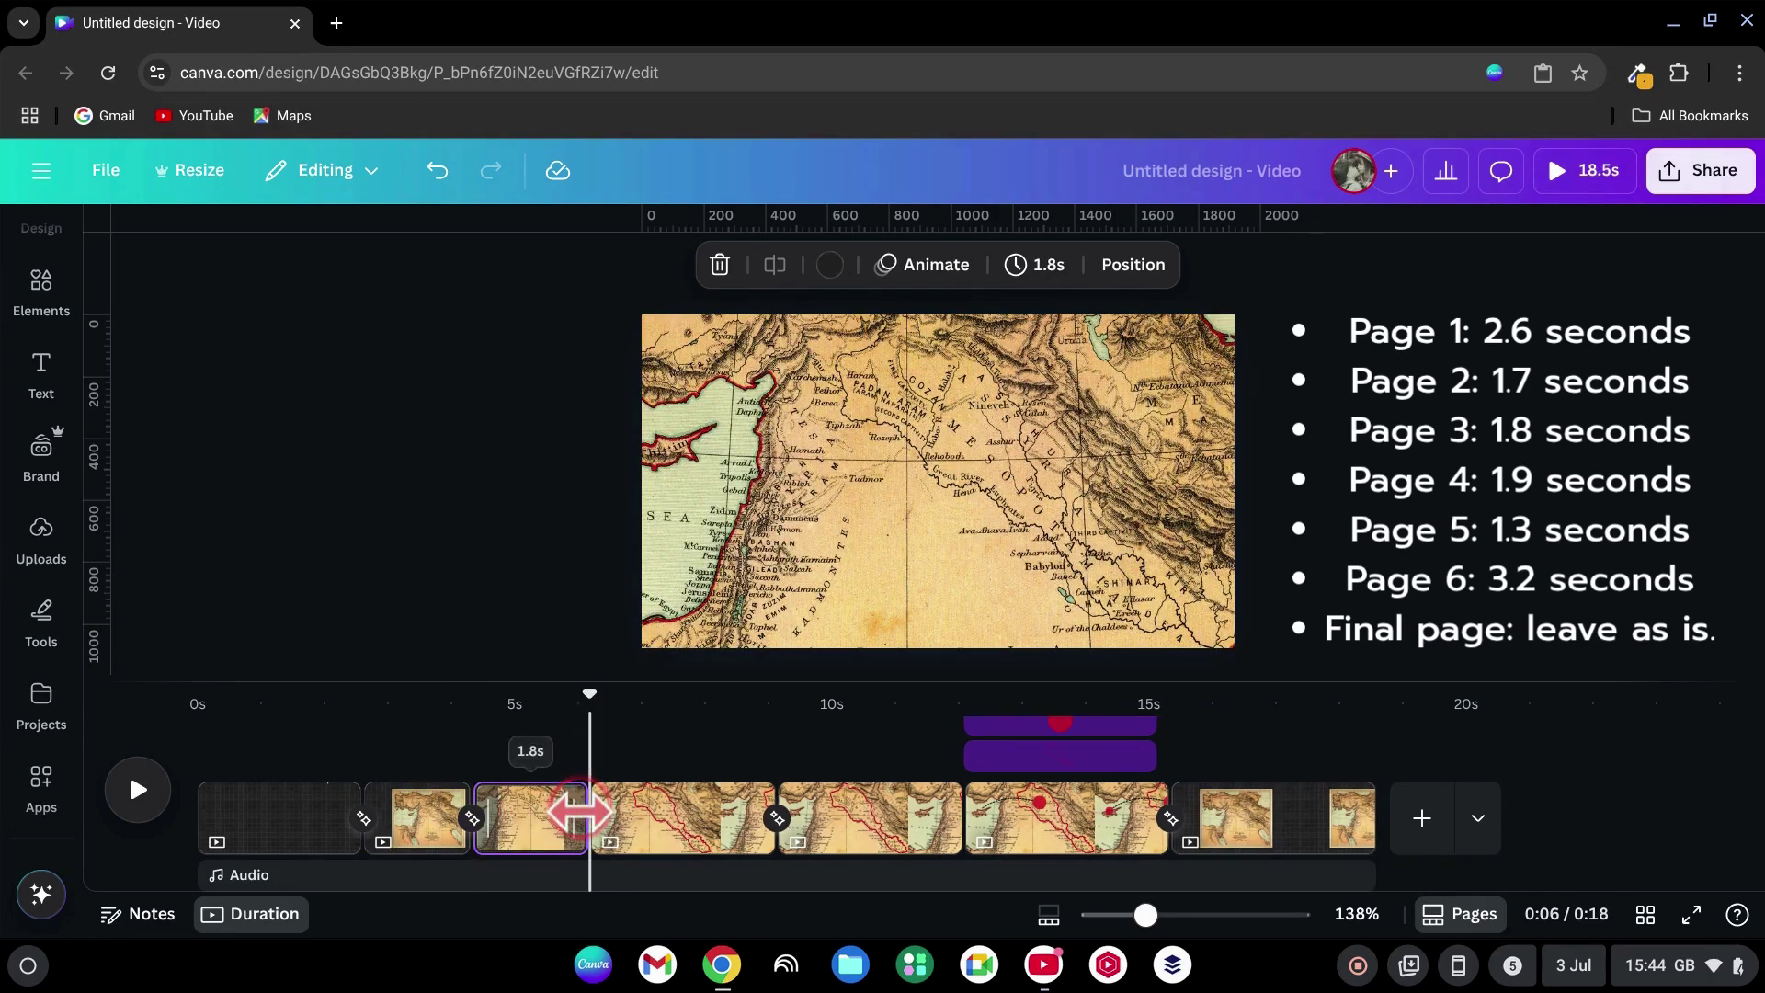
click(729, 808)
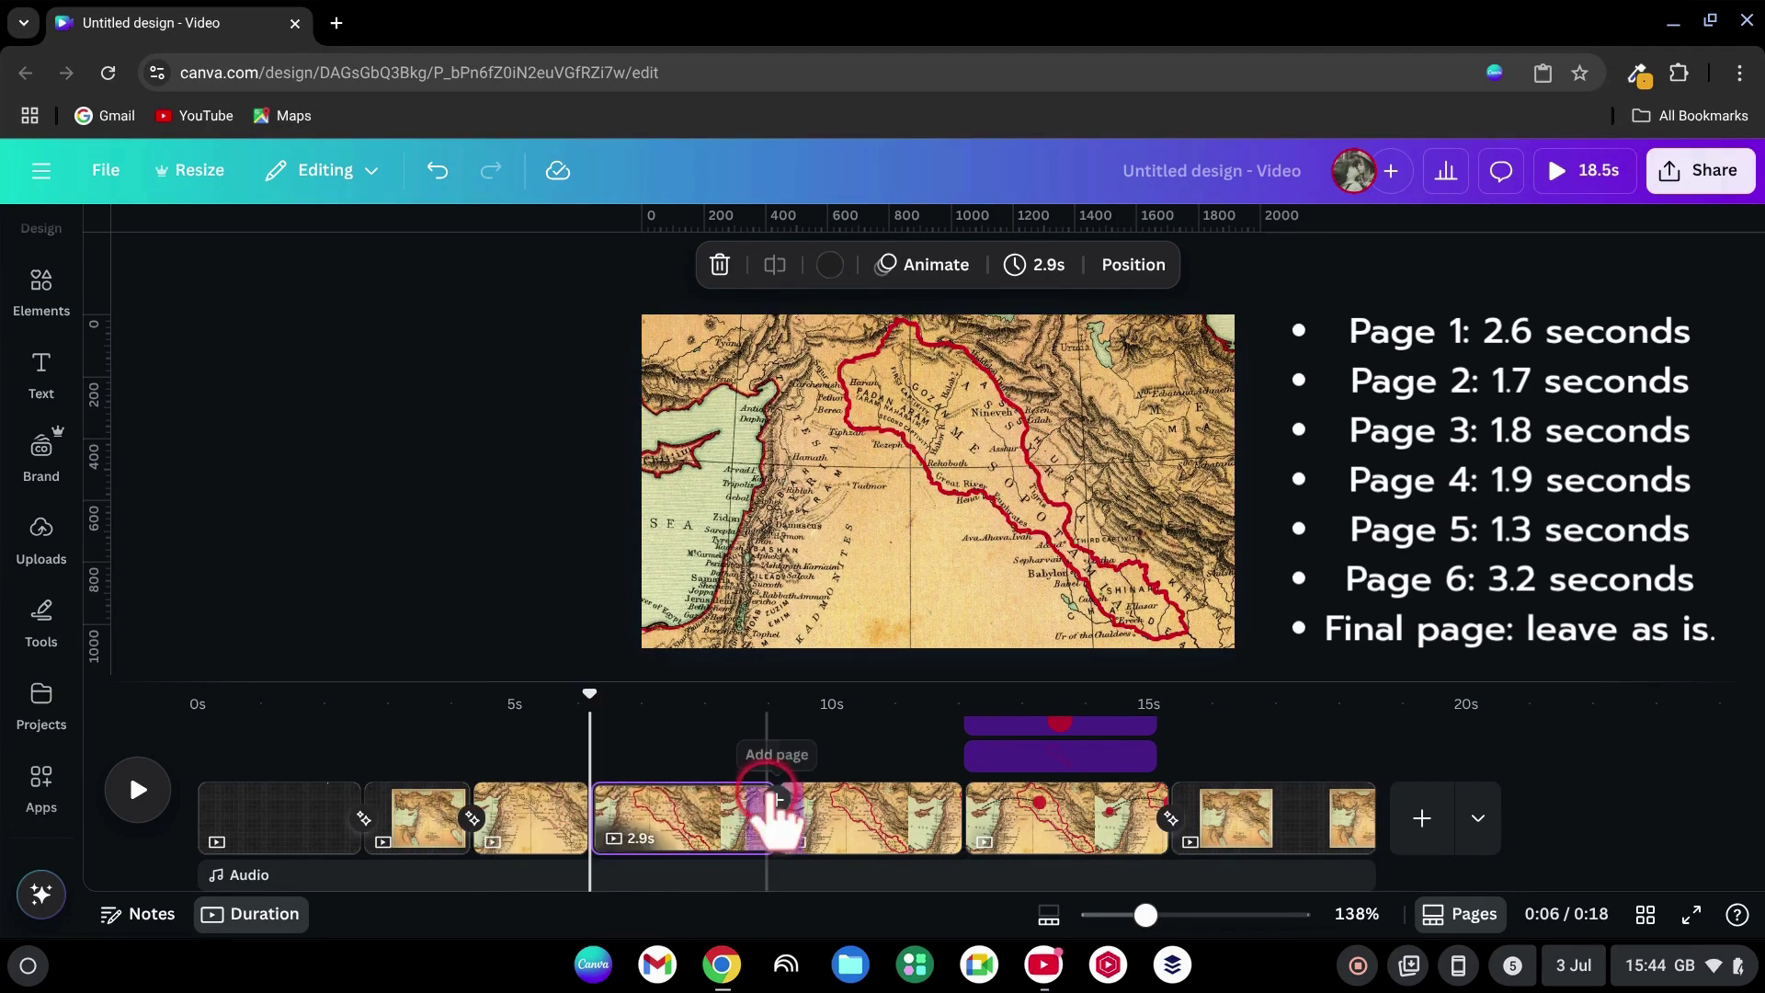
drag(748, 792, 694, 800)
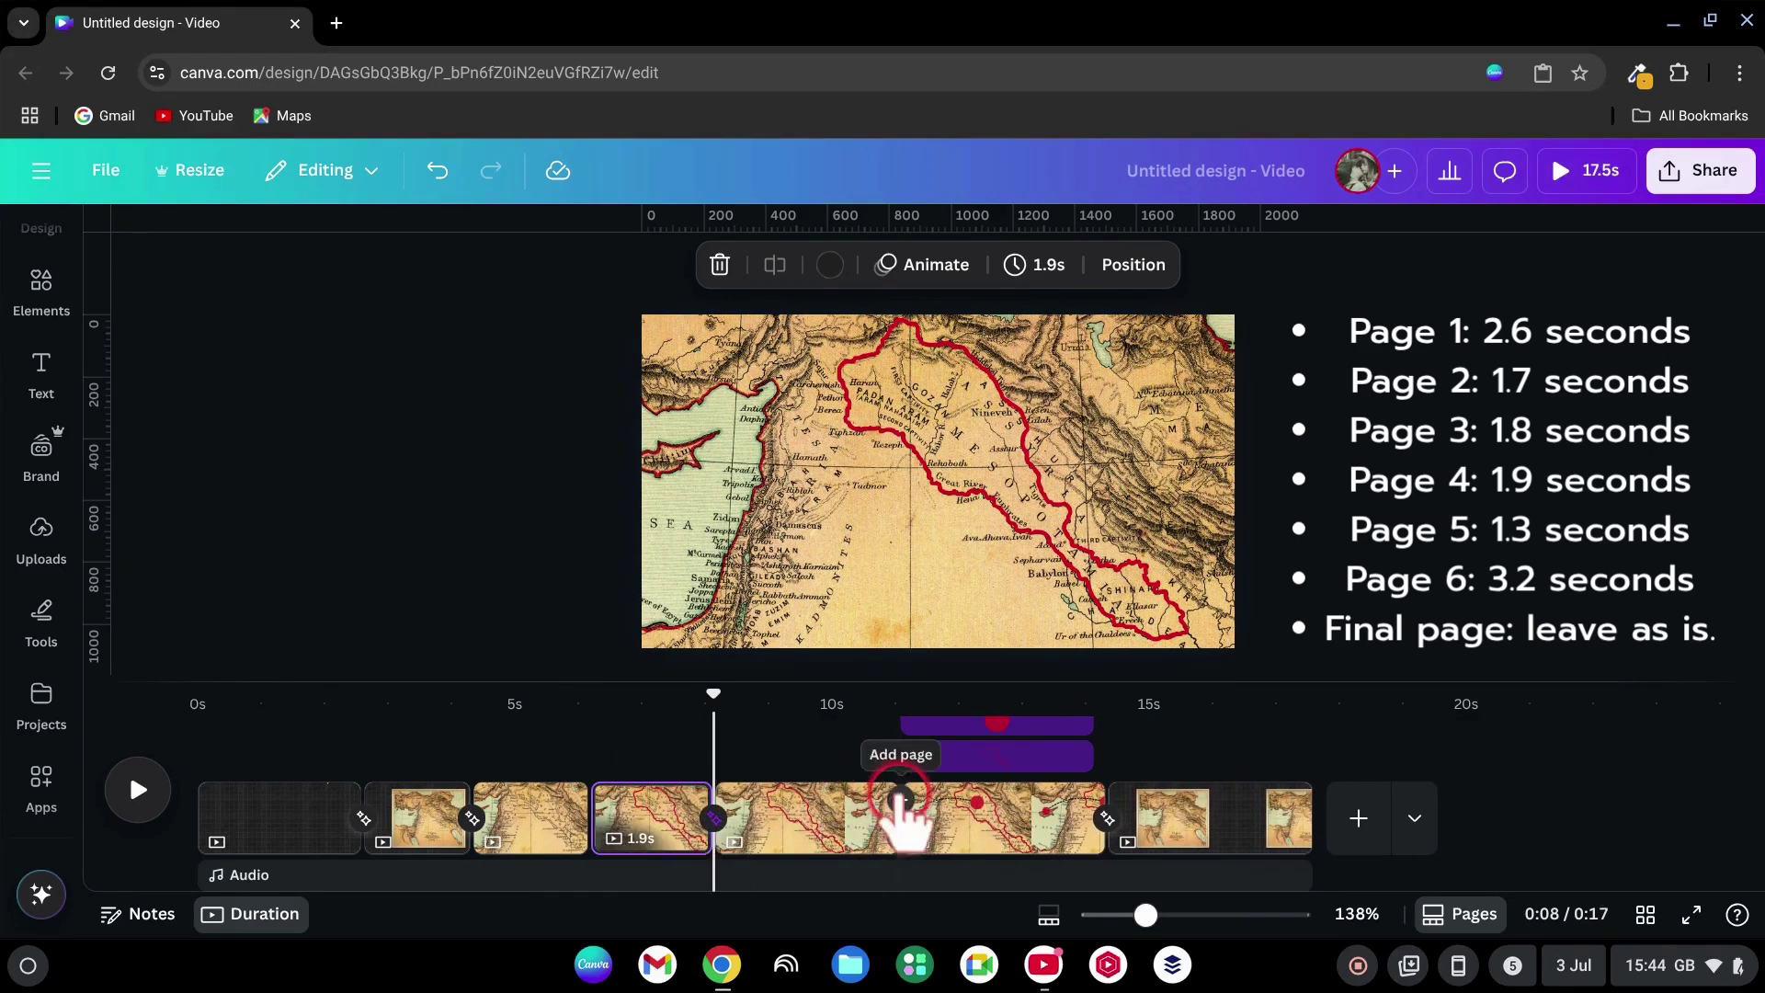
drag(889, 792, 823, 807)
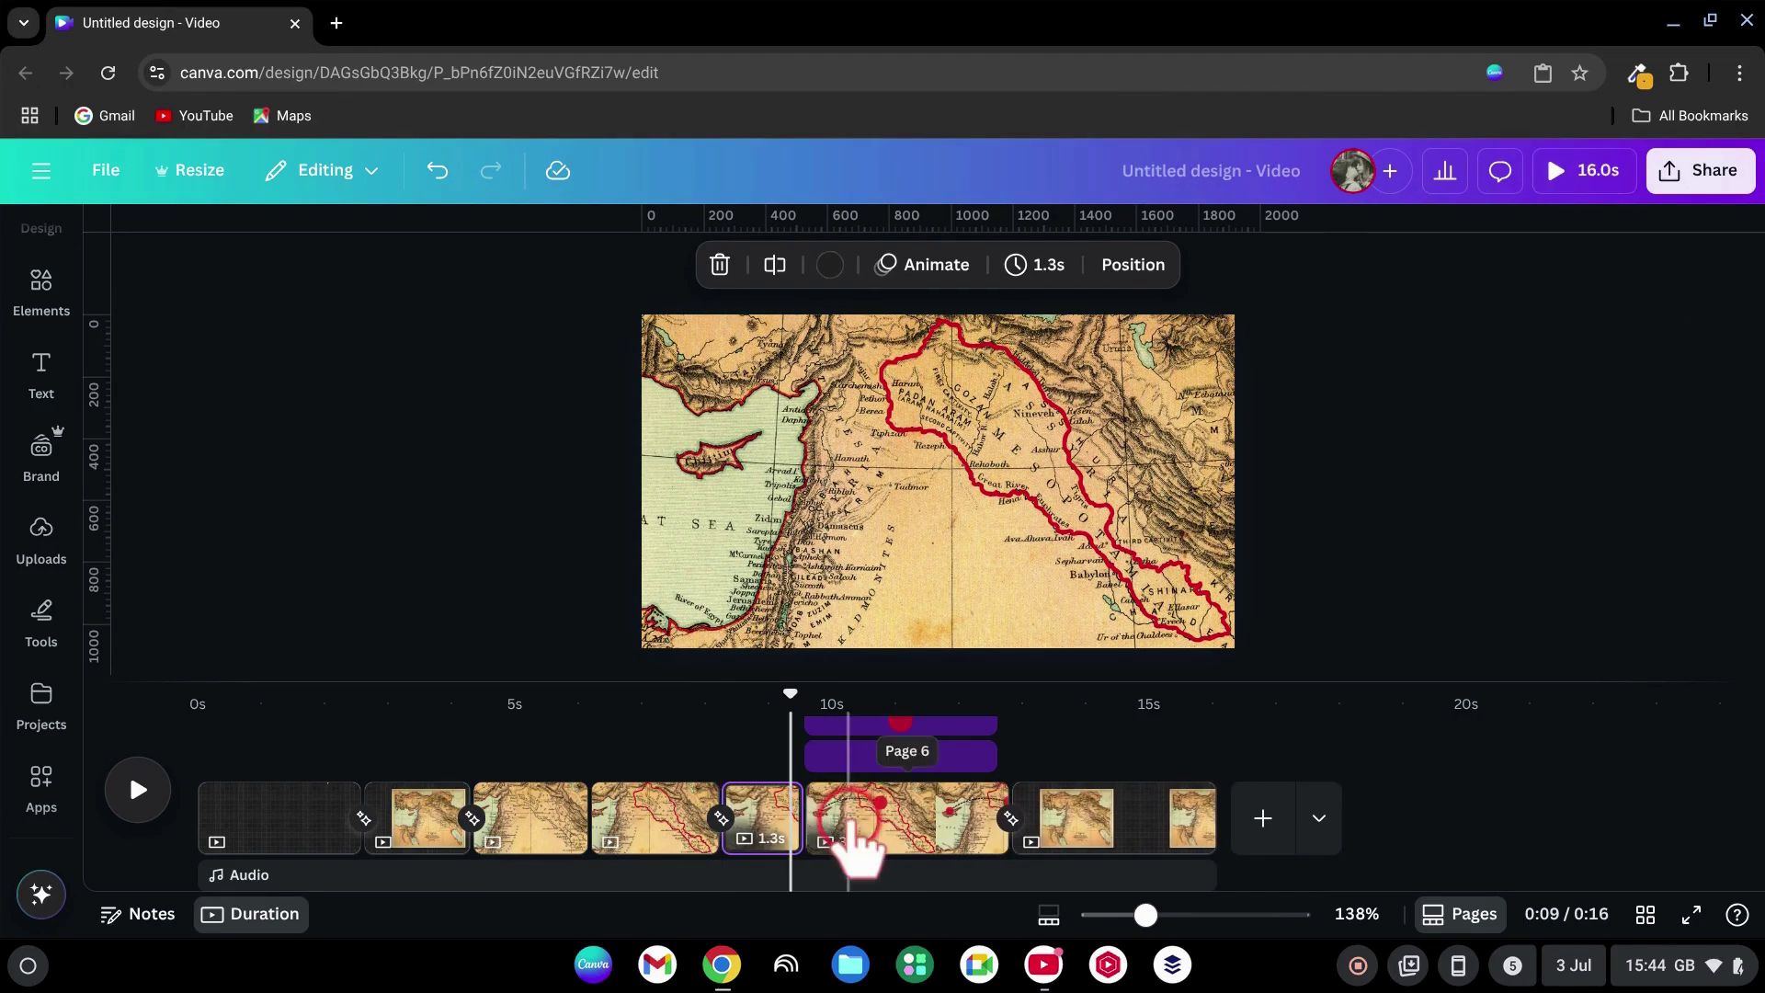